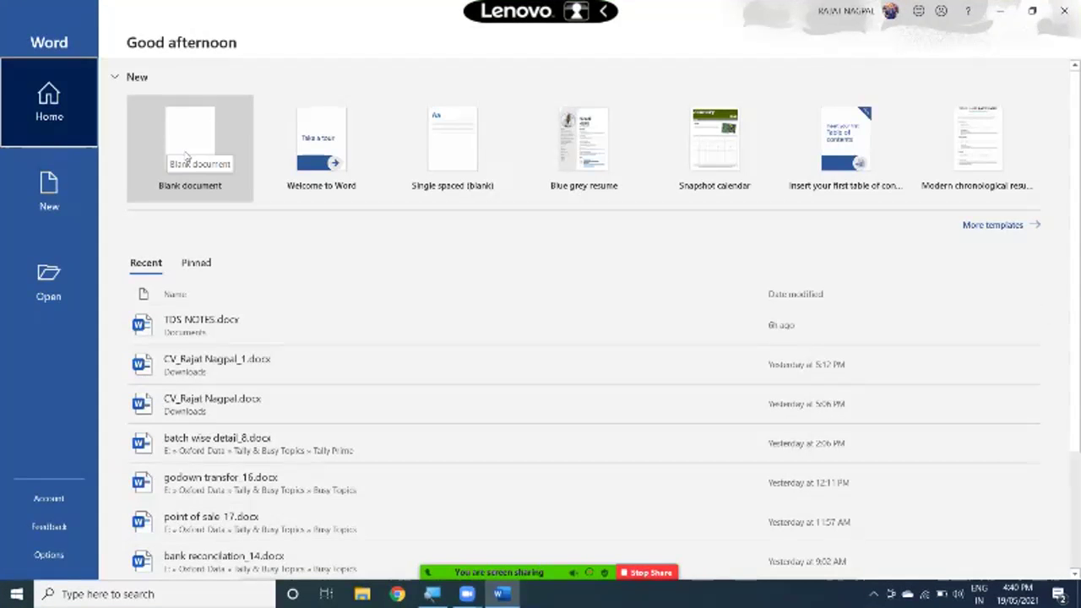
# Step: Create a new blank document from the Word start screen
pyautogui.click(187, 158)
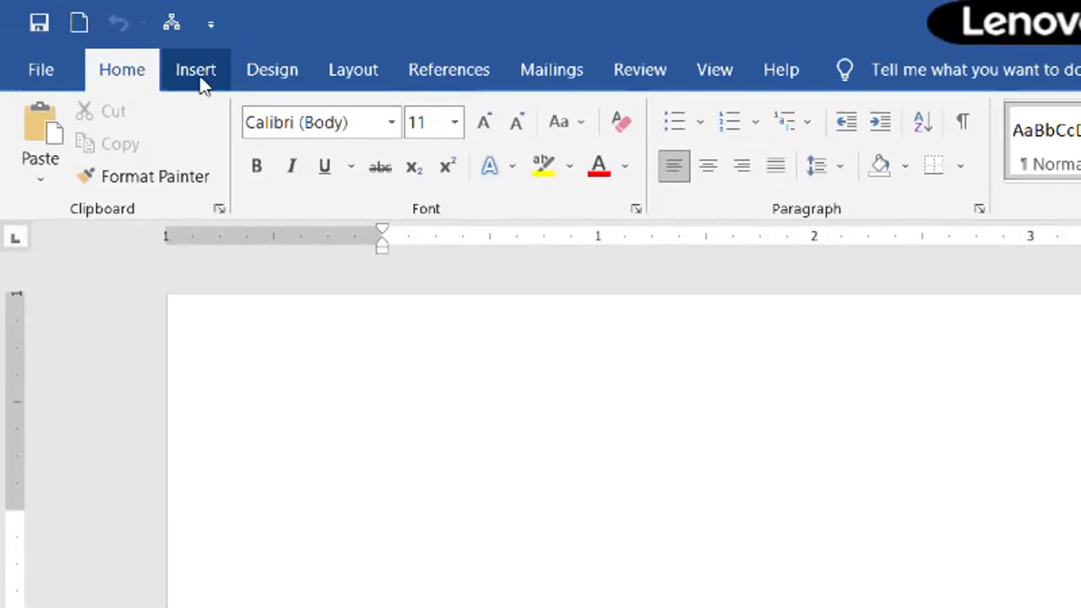
# Step: Switch the ribbon to the Insert commands
pyautogui.click(201, 77)
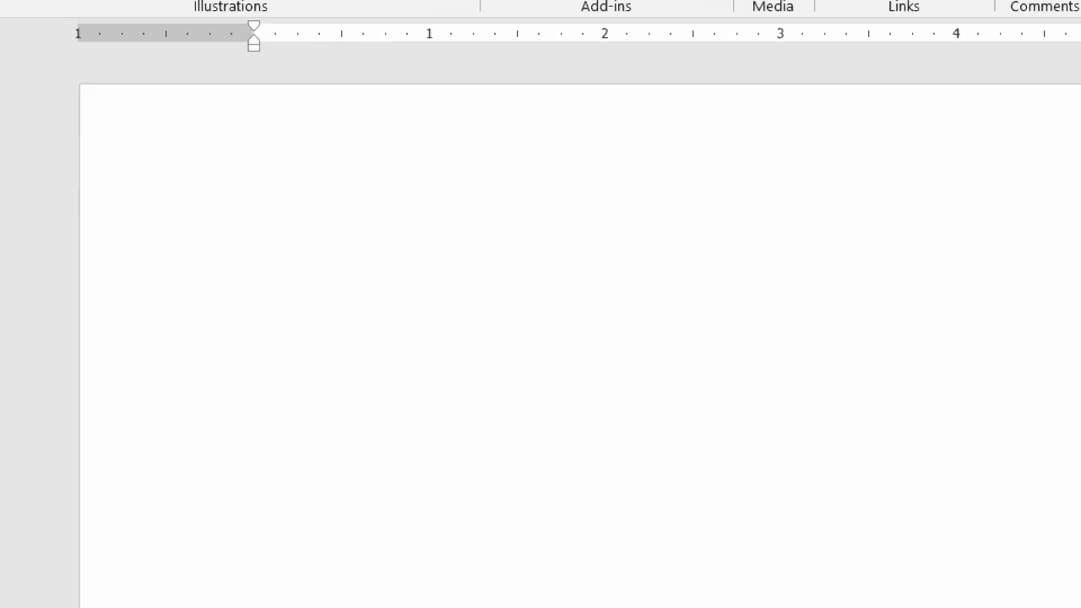
# Step: Start a numbered list with COMPUTER INTRO as item 1
pyautogui.write('1.')
pyautogui.press('space')
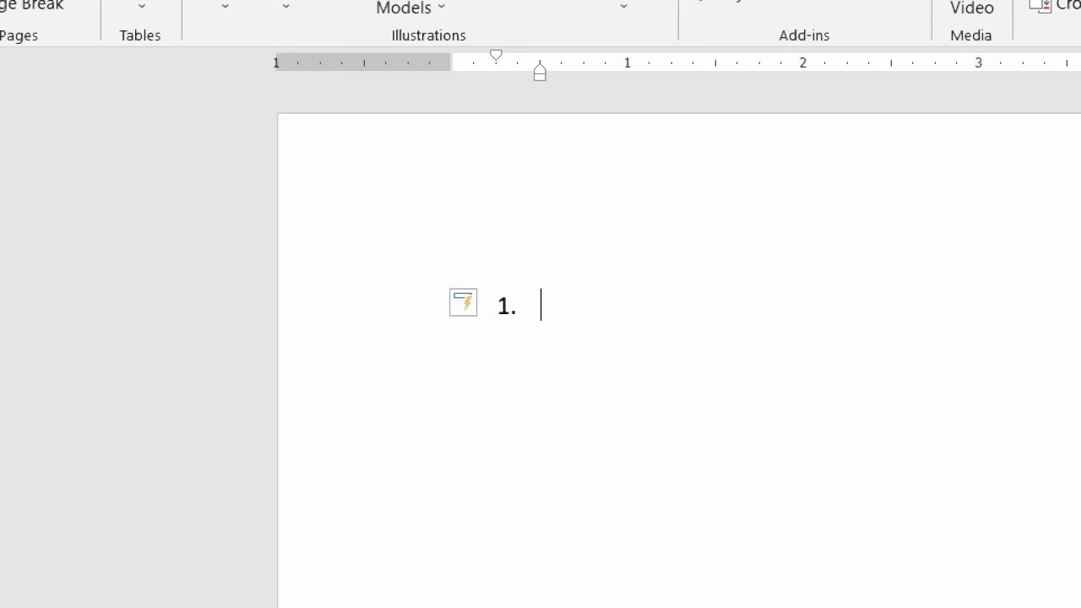
pyautogui.write('CMPUTER')
pyautogui.press('BackSpace')
pyautogui.press('BackSpace')
pyautogui.press('BackSpace')
pyautogui.press('BackSpace')
pyautogui.press('BackSpace')
pyautogui.write('OM')
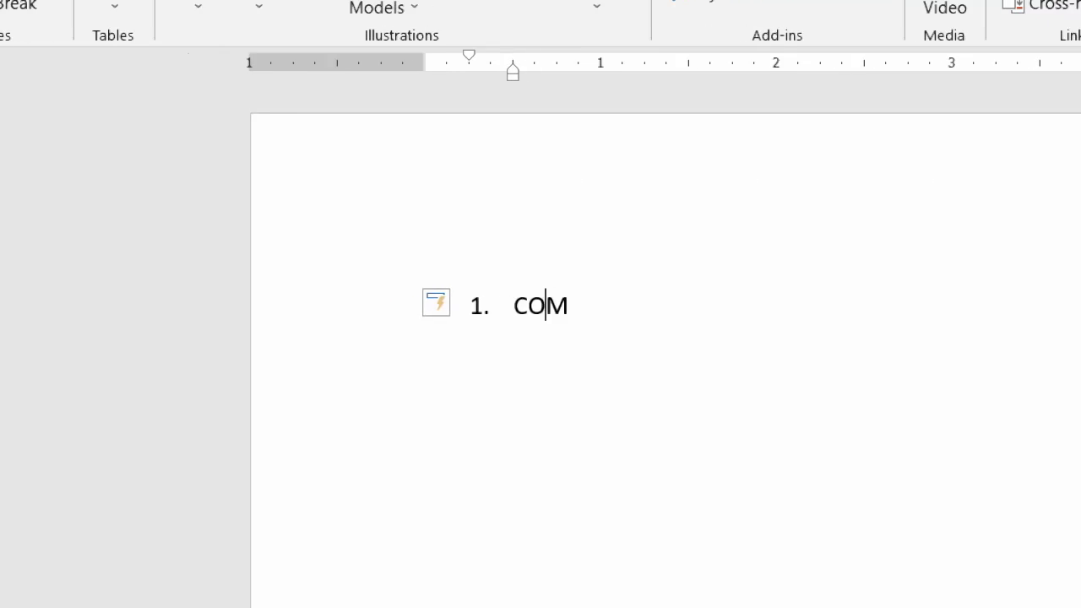
pyautogui.write('PTRER')
pyautogui.press('BackSpace')
pyautogui.press('BackSpace')
pyautogui.write('R')
pyautogui.press('BackSpace')
pyautogui.press('BackSpace')
pyautogui.press('BackSpace')
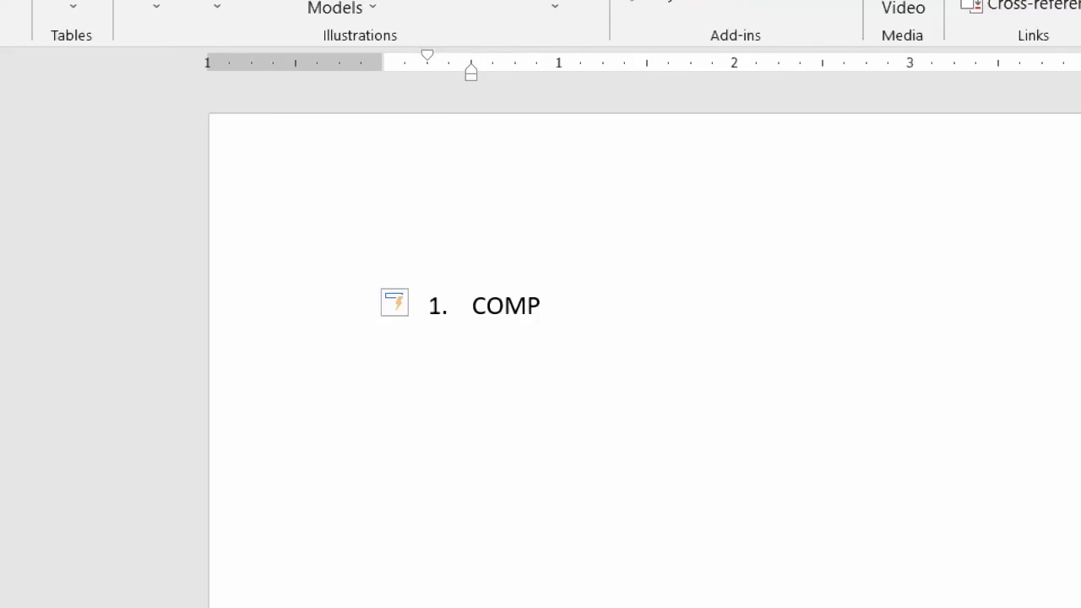
pyautogui.write('UTER INTRO')
pyautogui.press('Return')
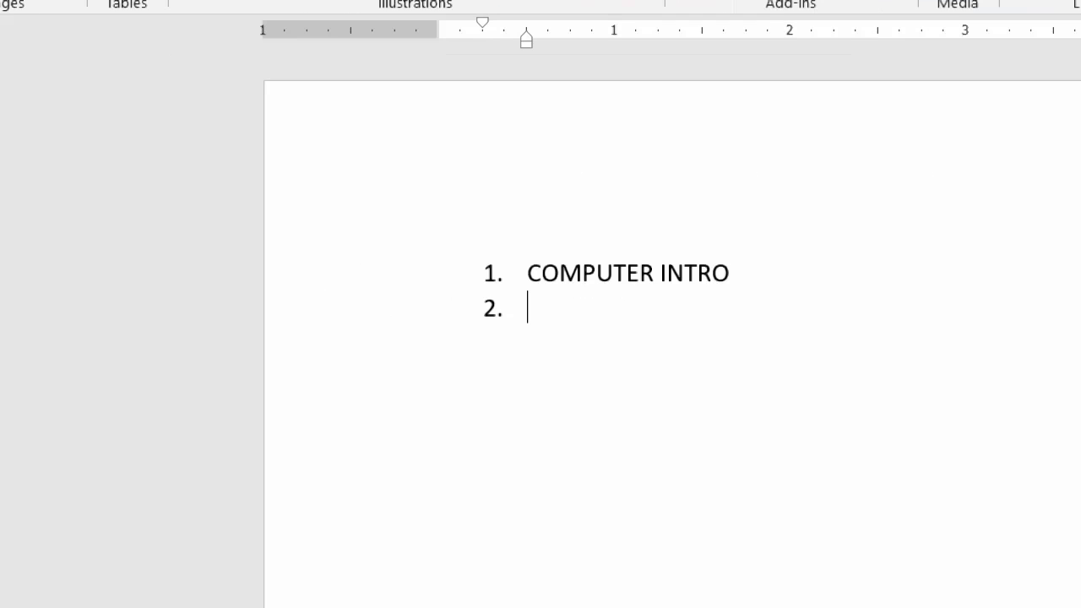
# Step: Add SOFTWARE, HARDWARE and MS OFFICE as the remaining numbered items
pyautogui.write('SOF')
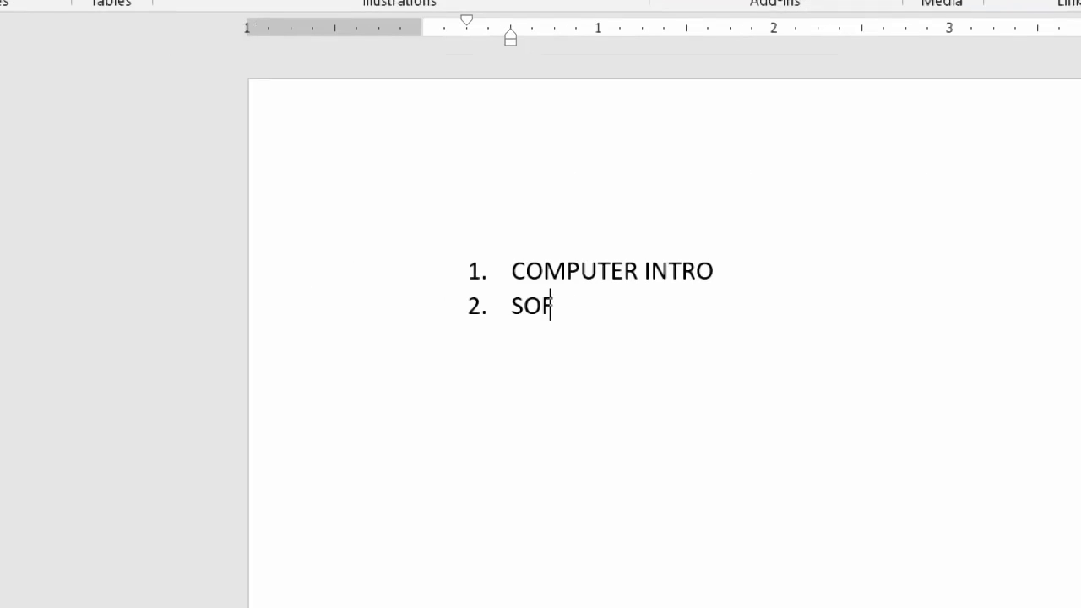
pyautogui.write('TWARE')
pyautogui.press('Return')
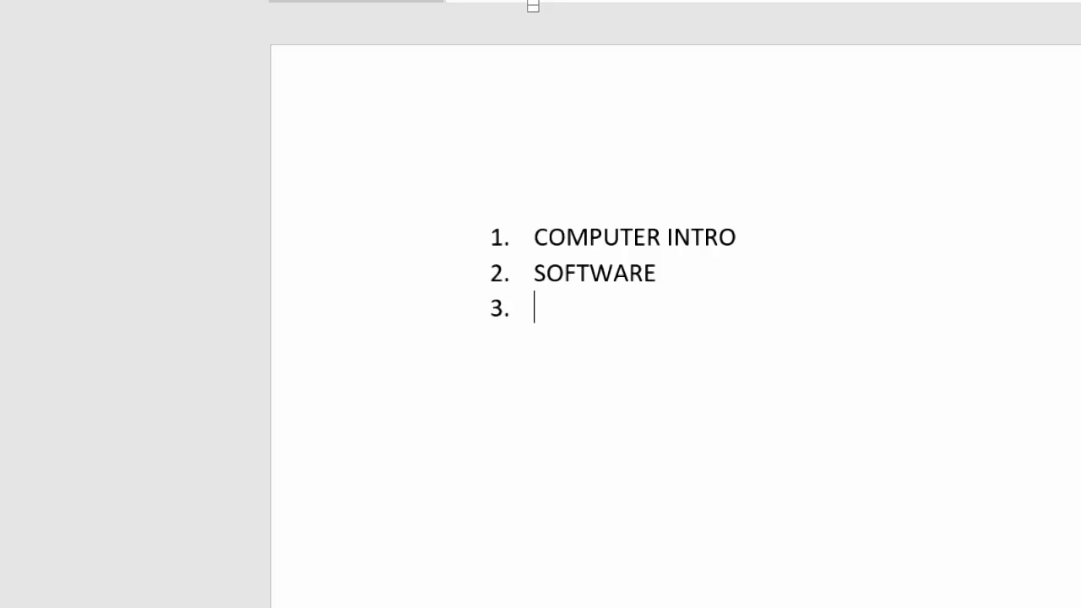
pyautogui.write('HA')
pyautogui.write('D')
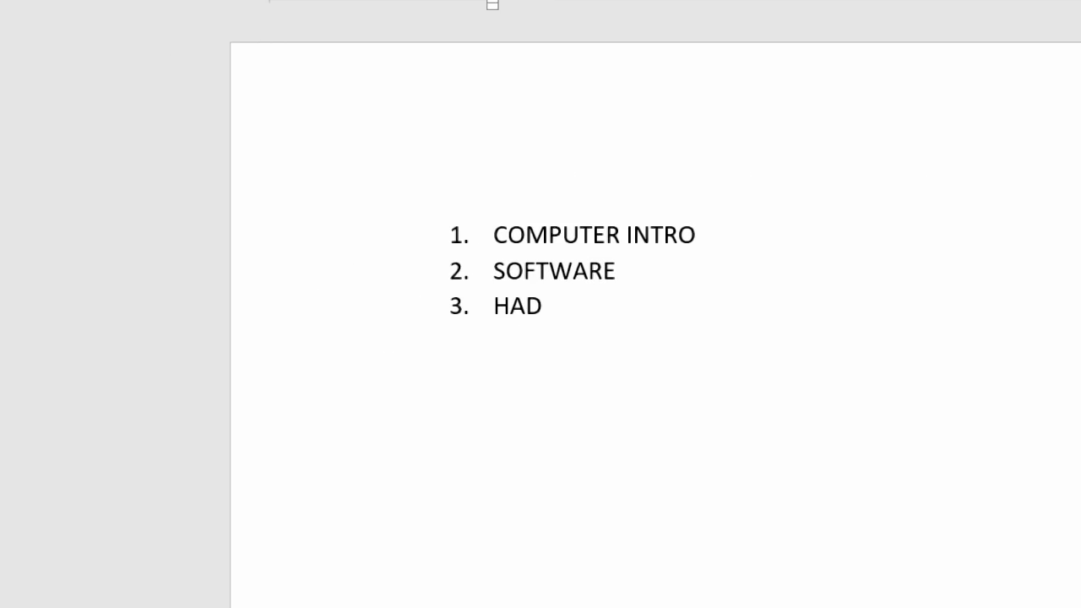
pyautogui.press('BackSpace')
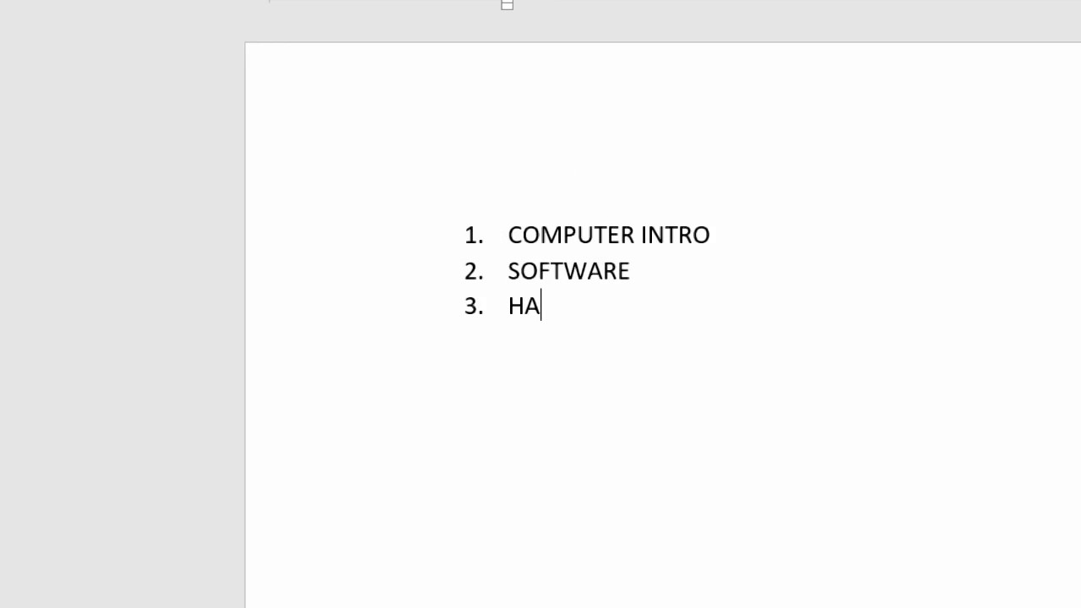
pyautogui.write('RDWARE')
pyautogui.press('Return')
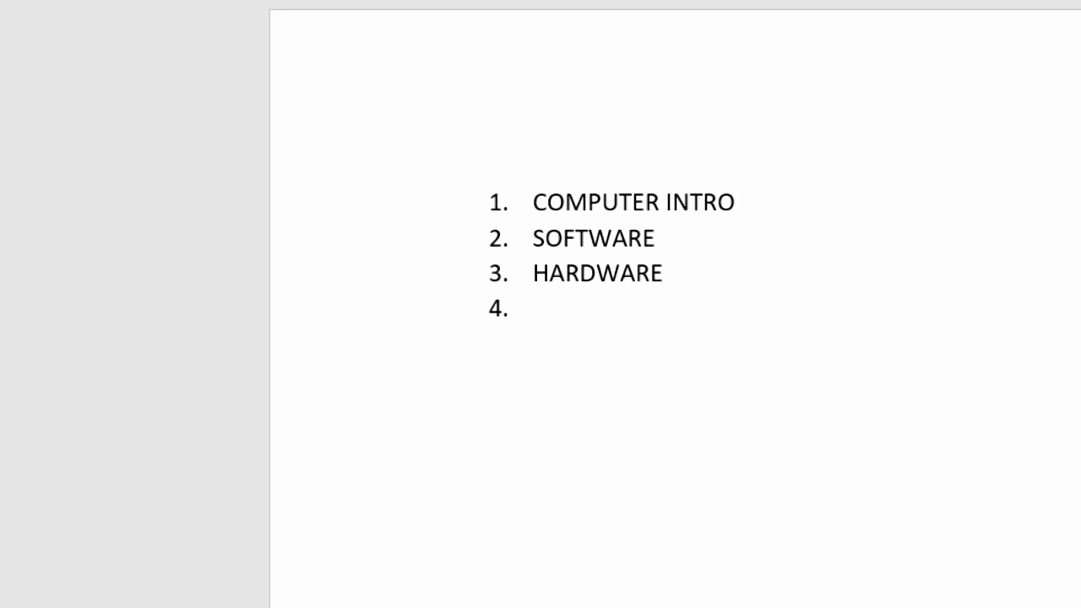
pyautogui.write('MS O')
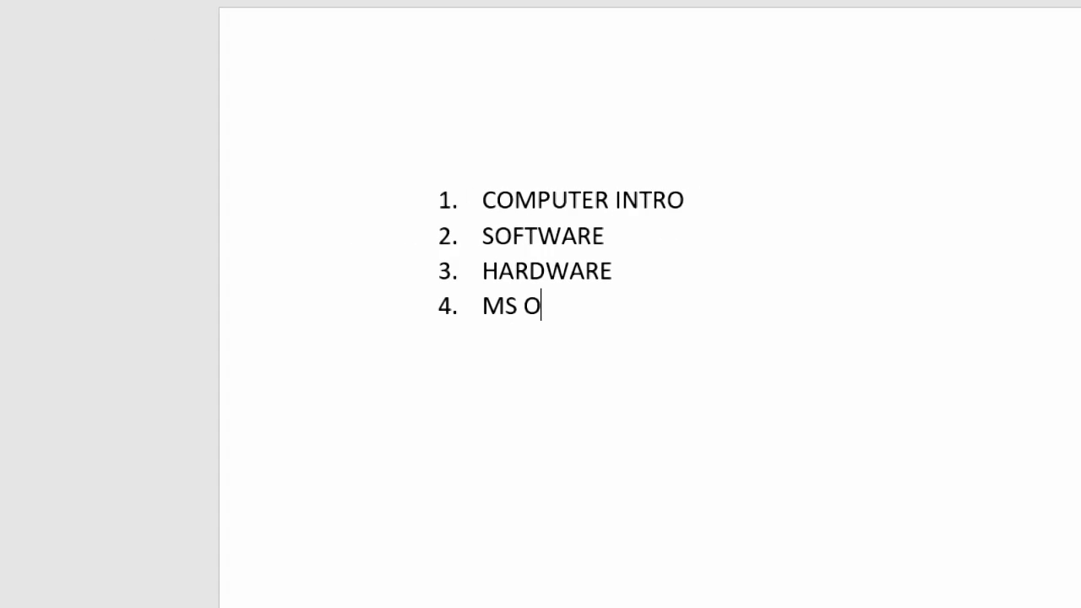
pyautogui.write('FFICE')
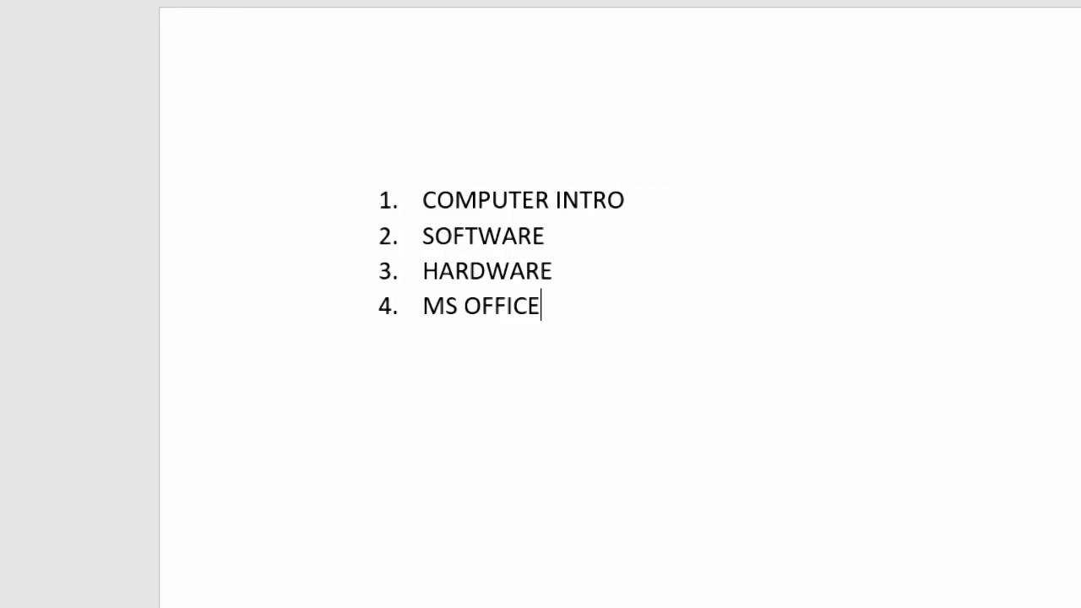
pyautogui.press('Return')
pyautogui.press('BackSpace')
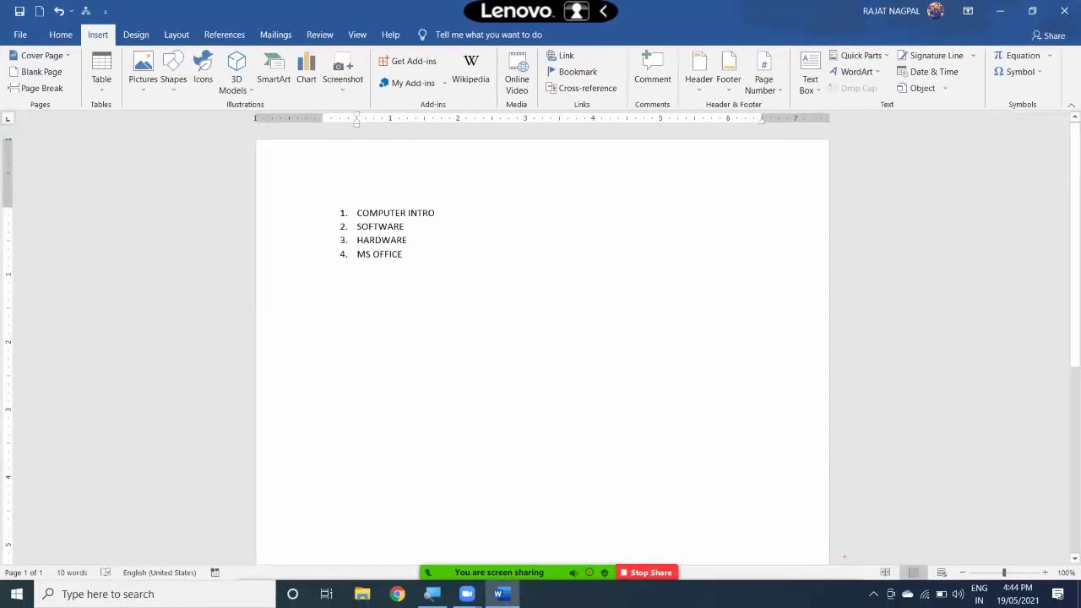
# Step: Place the cursor at the end of the MS OFFICE list item
pyautogui.scroll(9, 540, 338)
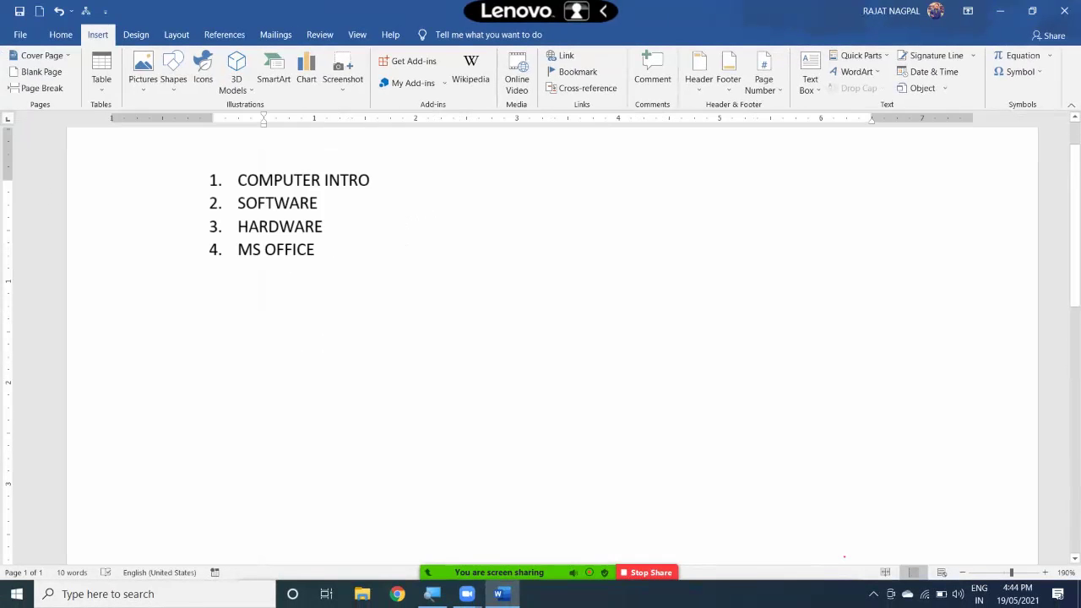
pyautogui.scroll(1, 541, 338)
pyautogui.scroll(1, 541, 338)
pyautogui.scroll(1, 541, 338)
pyautogui.scroll(1, 540, 338)
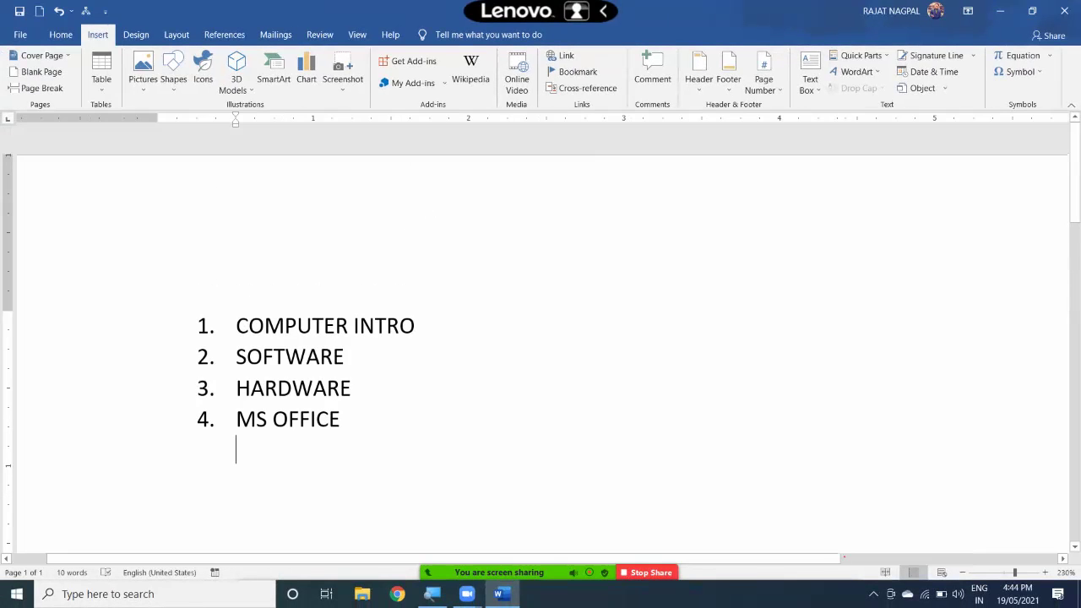
pyautogui.scroll(-1, 540, 338)
pyautogui.click(376, 248)
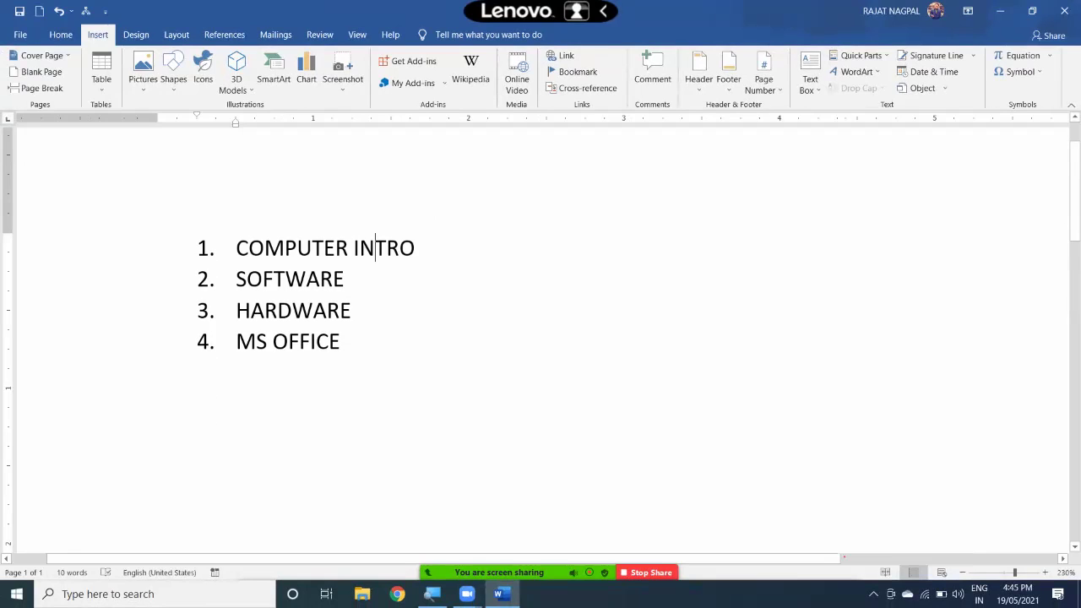
pyautogui.click(340, 342)
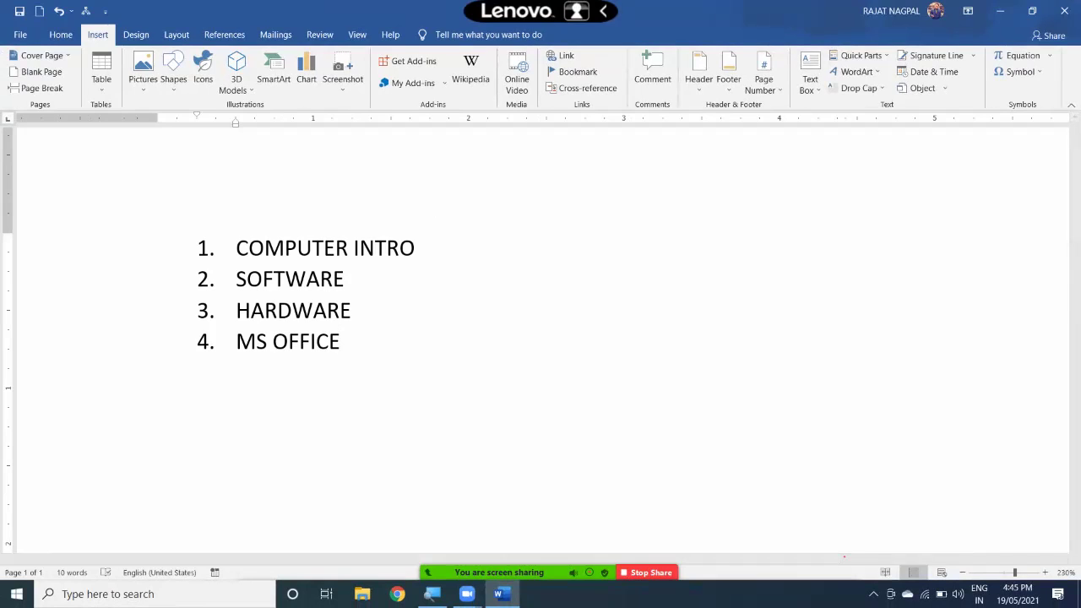
# Step: On a new page, type an unnumbered COMPUTER INTRO heading
pyautogui.hotkey('ctrl', 'Return')
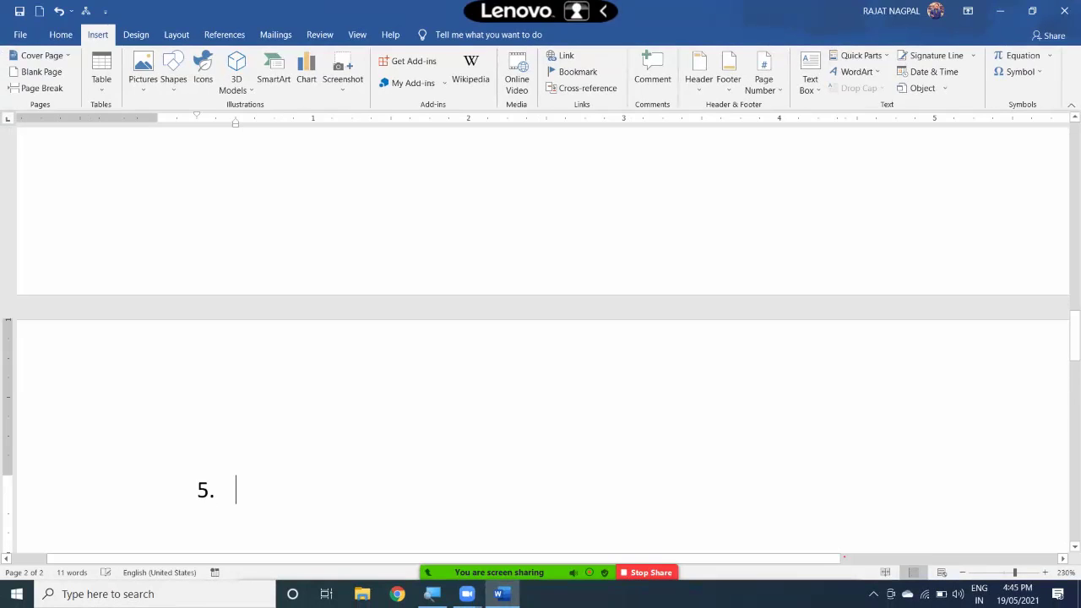
pyautogui.press('BackSpace')
pyautogui.press('BackSpace')
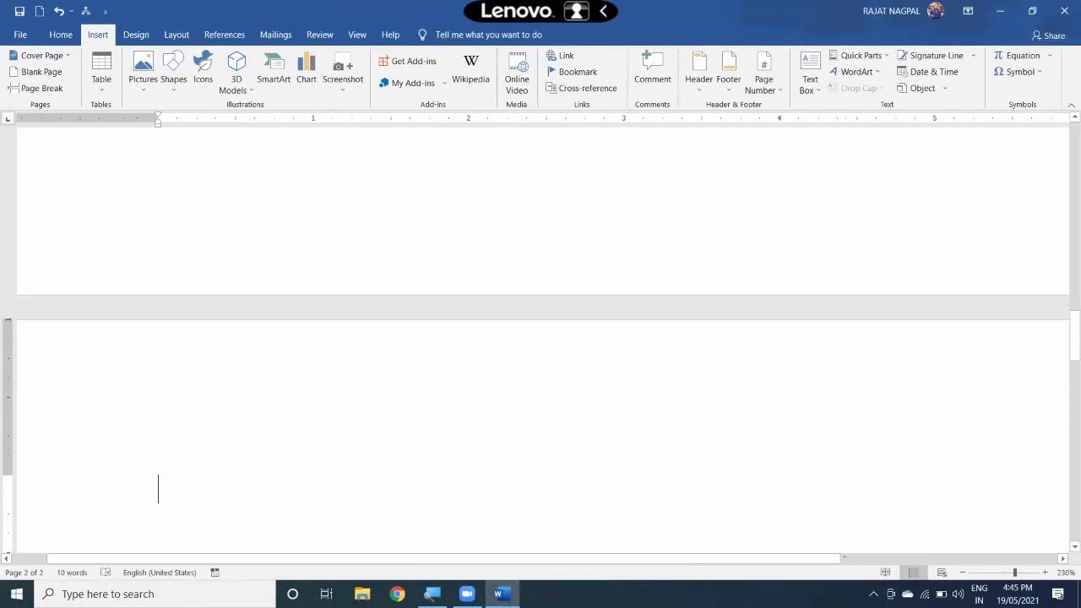
pyautogui.write('COMPUTER INTRO')
pyautogui.press('Return')
# Step: Generate sample paragraphs under the heading with =RAND()
pyautogui.write('=RAND*')
pyautogui.press('BackSpace')
pyautogui.write('/')
pyautogui.press('BackSpace')
pyautogui.write('()')
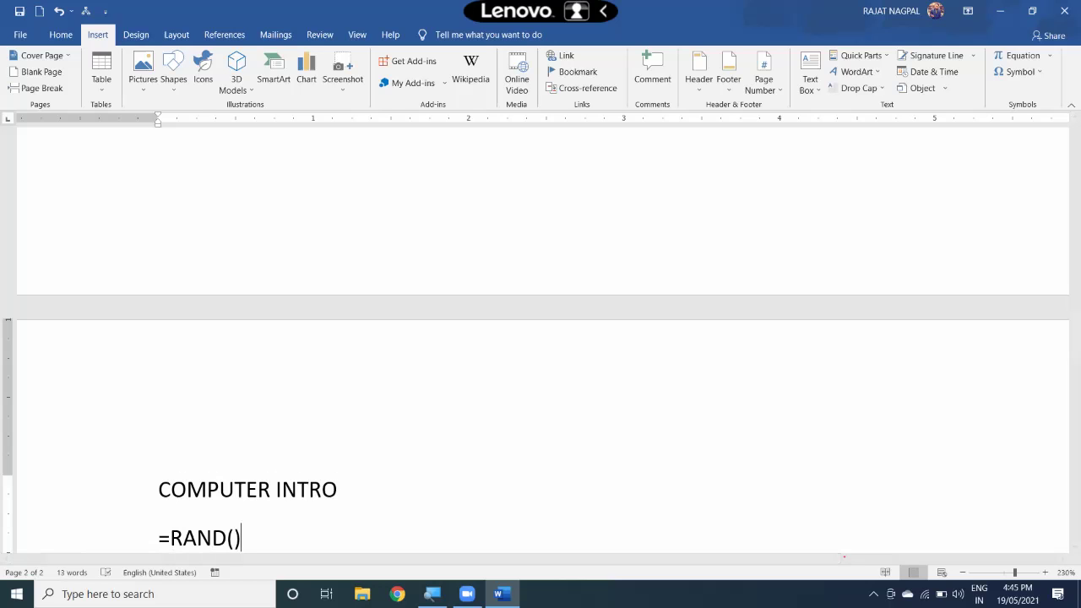
pyautogui.press('Return')
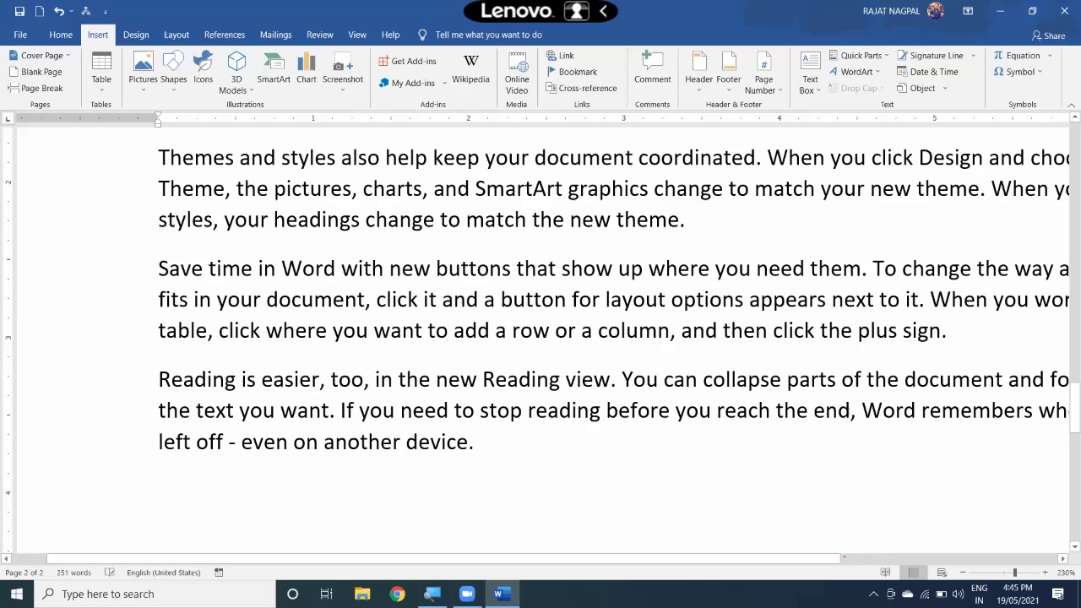
pyautogui.keyDown('ctrl'); pyautogui.scroll(-6, 541, 338); pyautogui.keyUp('ctrl')
pyautogui.scroll(1, 540, 338)
pyautogui.scroll(3, 540, 337)
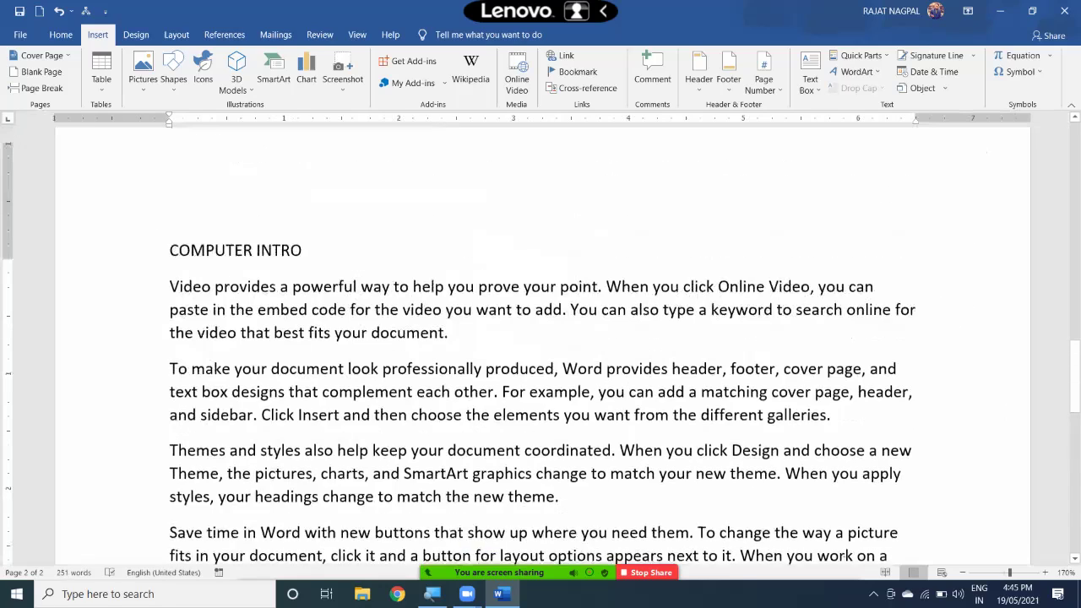
pyautogui.scroll(1, 541, 338)
# Step: Make the COMPUTER INTRO heading bold and one size larger
pyautogui.tripleClick(234, 269)
pyautogui.hotkey('ctrl', 'b')
pyautogui.hotkey('ctrl', 'shift', '.')
pyautogui.hotkey('ctrl', 'shift', '.')
# Step: Insert a page break after the last COMPUTER INTRO paragraph
pyautogui.scroll(-2, 541, 355)
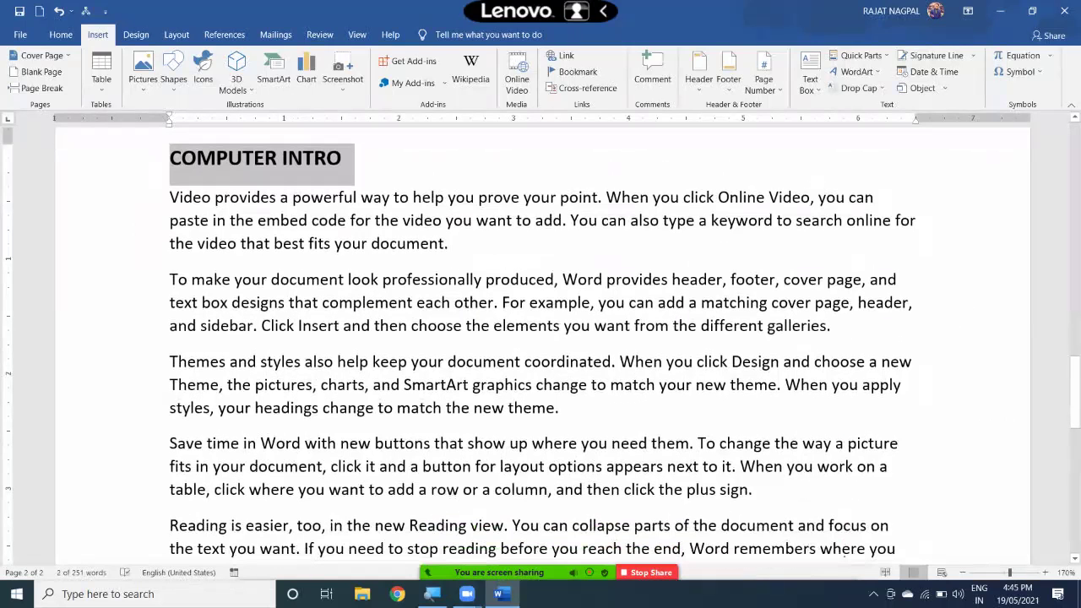
pyautogui.scroll(-5, 227, 355)
pyautogui.click(227, 355)
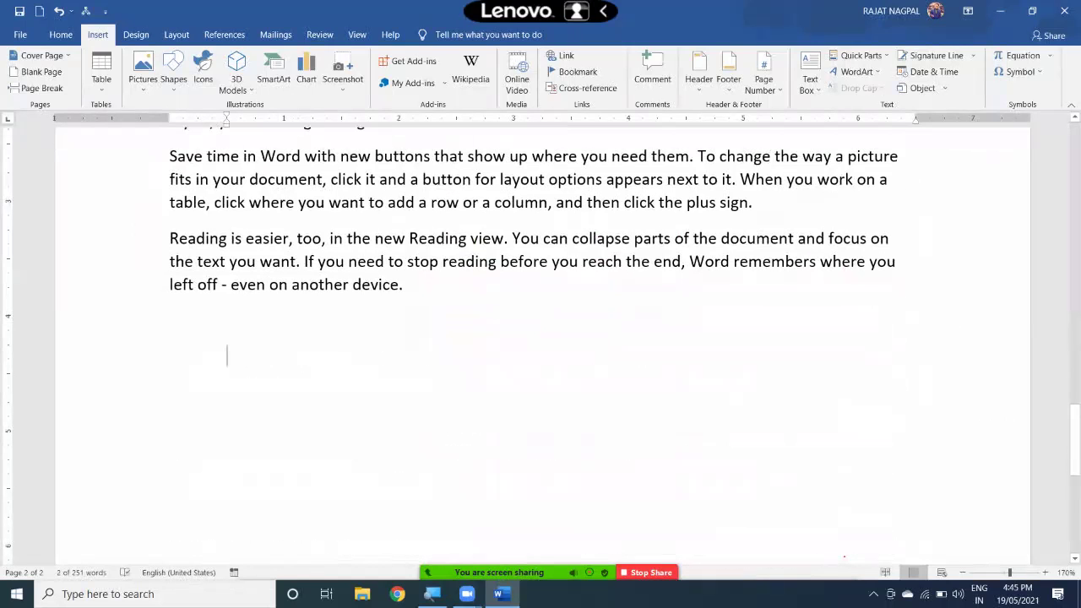
pyautogui.press('BackSpace')
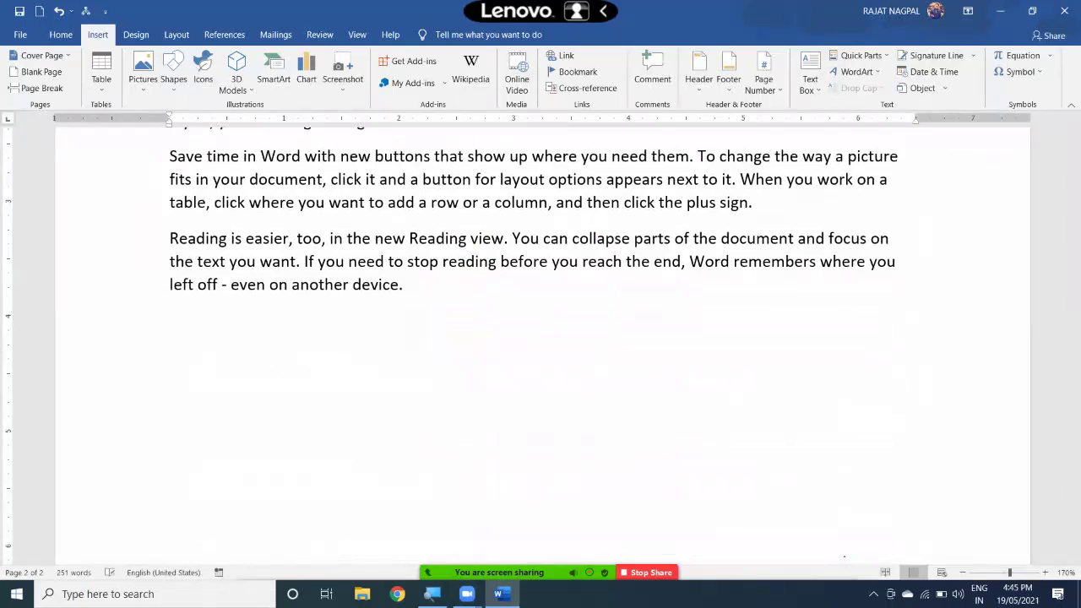
pyautogui.hotkey('ctrl', 'Return')
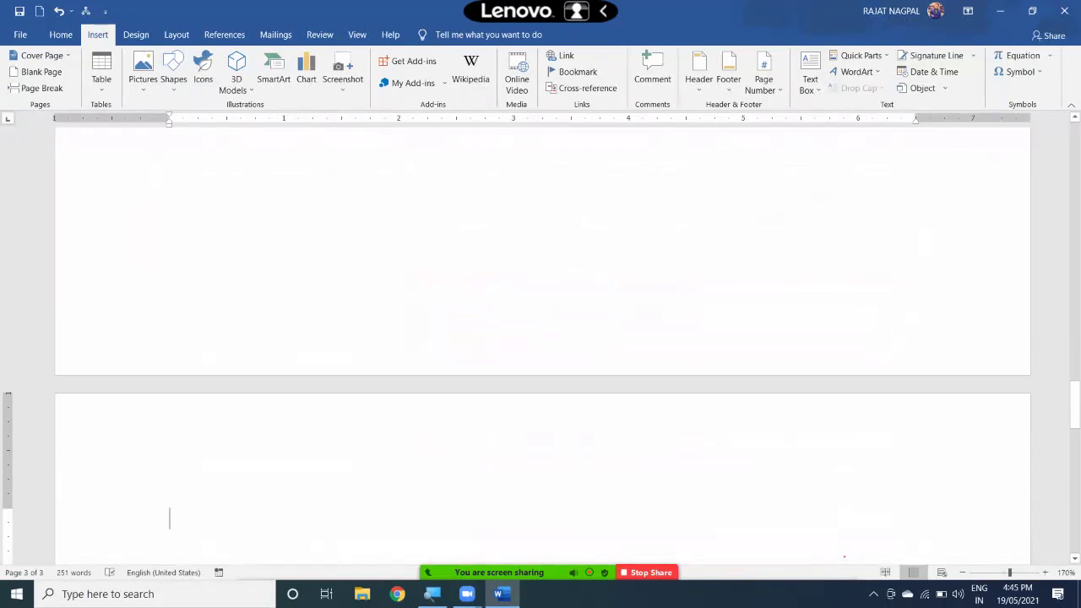
# Step: Type the SOFTWARE heading and generate =RAND() sample paragraphs below it
pyautogui.write('SOFTWAR E')
pyautogui.press('BackSpace')
pyautogui.press('BackSpace')
pyautogui.write('E ')
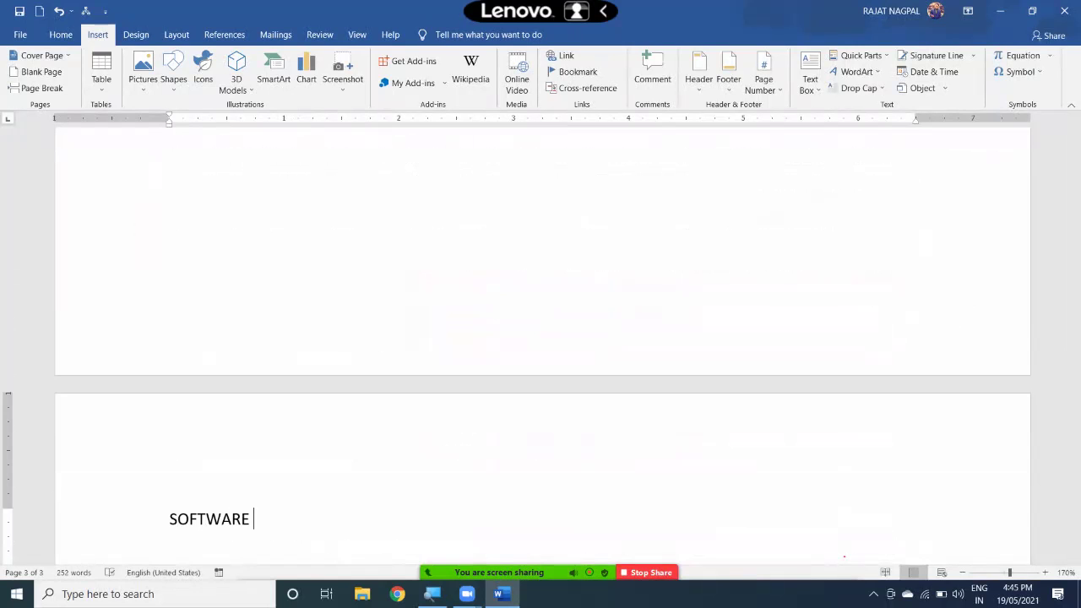
pyautogui.write('=RAND()')
pyautogui.press('Return')
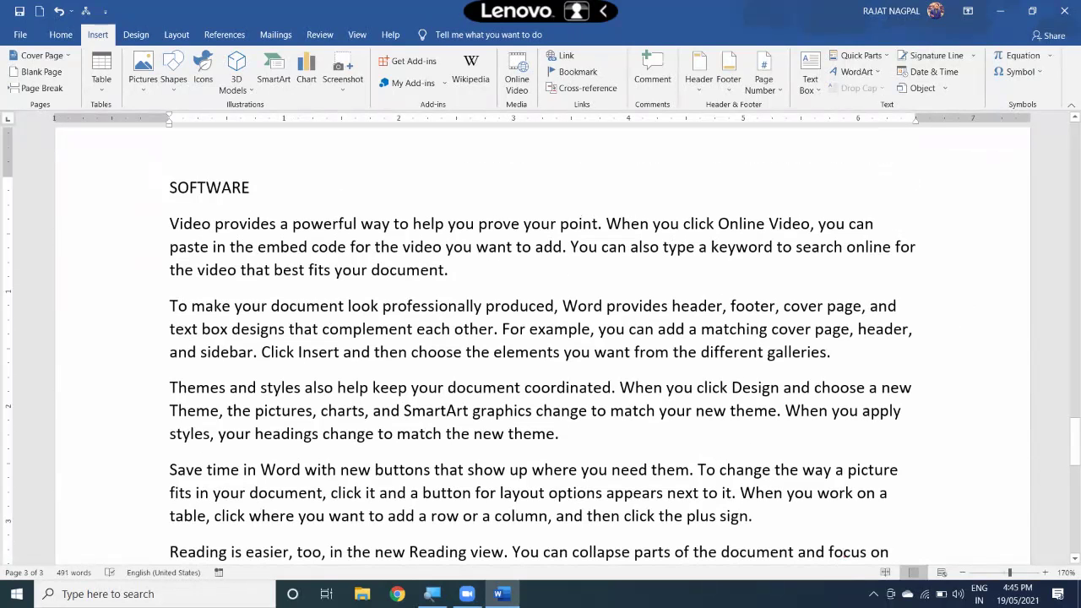
# Step: Bold the SOFTWARE heading, enlarge it two sizes, and place the cursor below the text
pyautogui.doubleClick(209, 187)
pyautogui.hotkey('ctrl', 'b')
pyautogui.hotkey('ctrl', 'shift', '.')
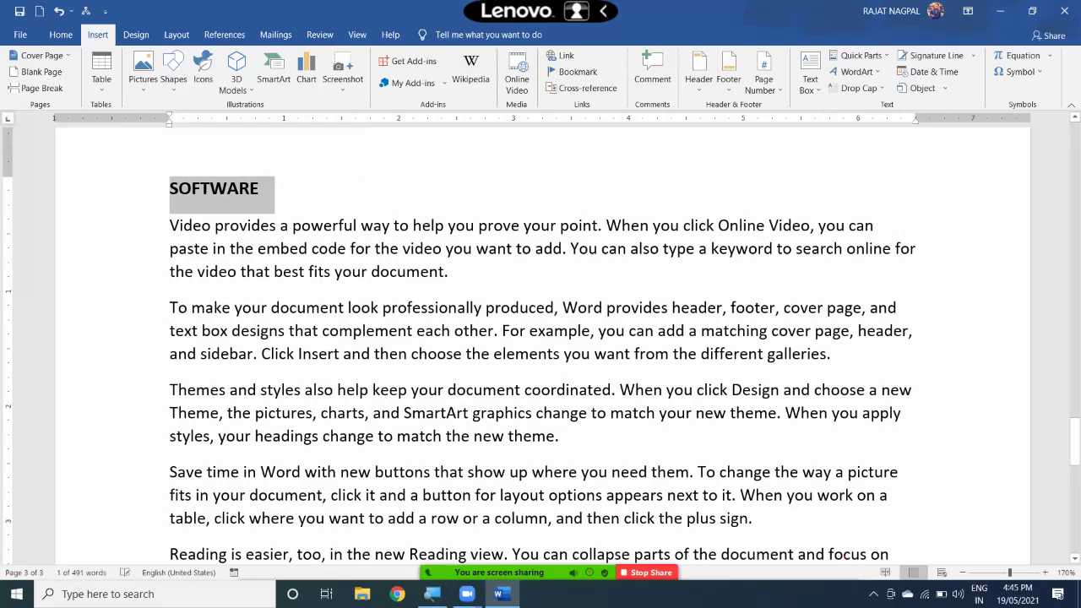
pyautogui.hotkey('ctrl', 'shift', '.')
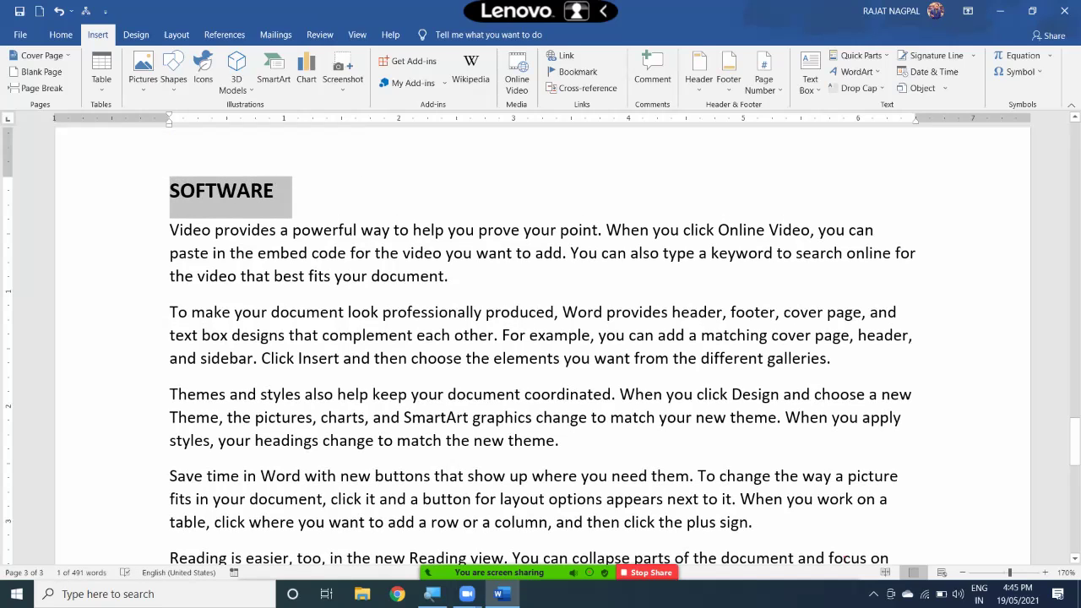
pyautogui.scroll(-5, 541, 338)
pyautogui.doubleClick(226, 388)
# Step: On a new page, add a HARDWARE heading with =RAND() sample paragraphs
pyautogui.hotkey('ctrl', 'Return')
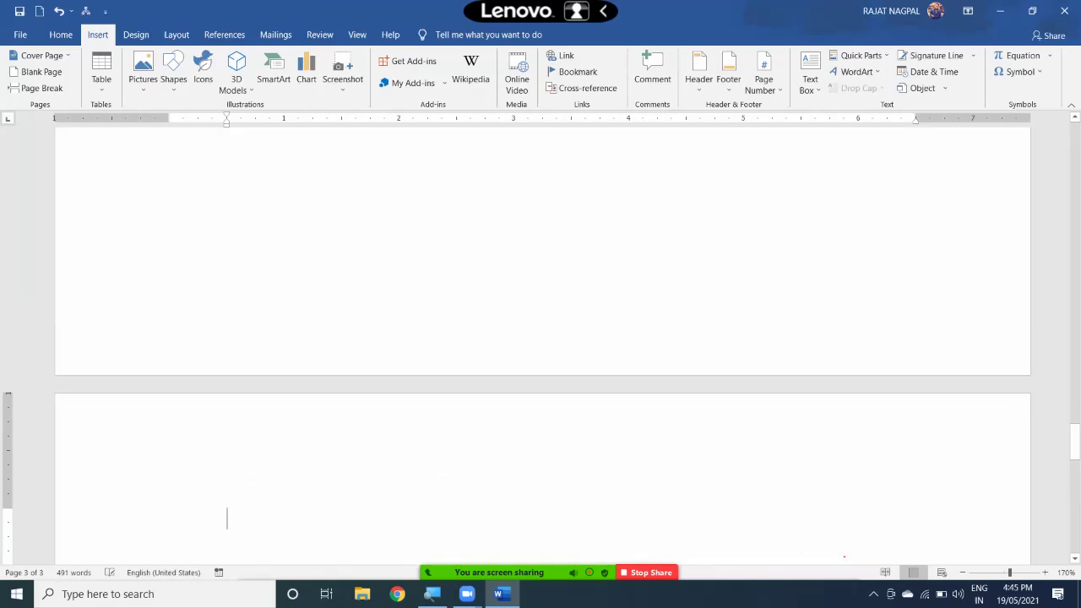
pyautogui.write('HARWA')
pyautogui.press('BackSpace')
pyautogui.press('BackSpace')
pyautogui.press('BackSpace')
pyautogui.write('DWARE')
pyautogui.press('Return')
pyautogui.write('=RAND()')
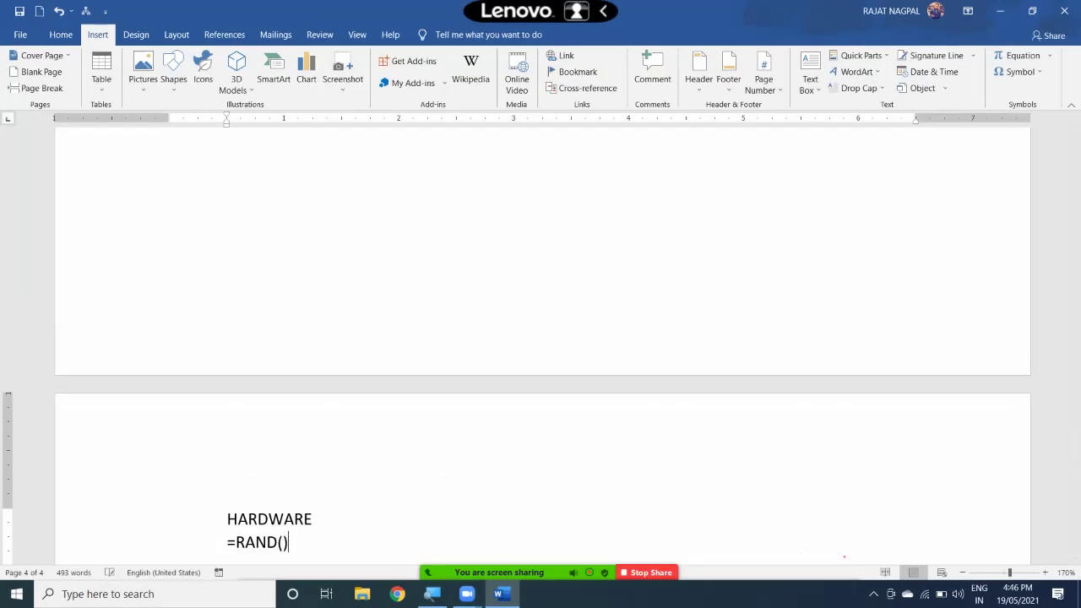
pyautogui.press('Return')
# Step: Bold the HARDWARE heading and place the cursor after its last paragraph
pyautogui.doubleClick(269, 183)
pyautogui.hotkey('ctrl', 'b')
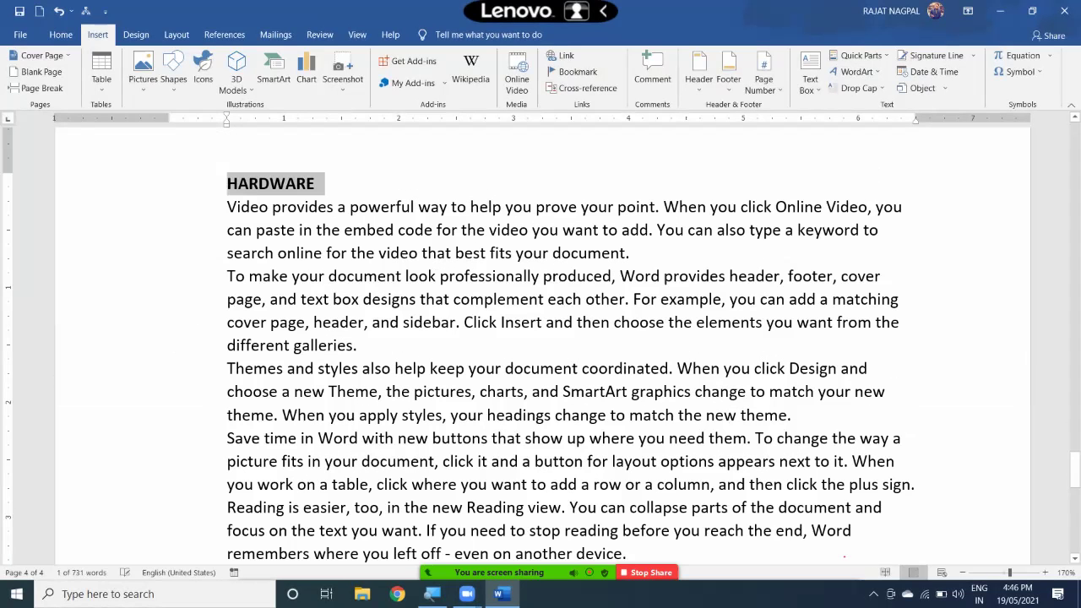
pyautogui.scroll(-3, 541, 338)
pyautogui.click(227, 357)
# Step: On a new page, add an MS OFFICE heading with =RAND() sample paragraphs
pyautogui.hotkey('ctrl', 'Return')
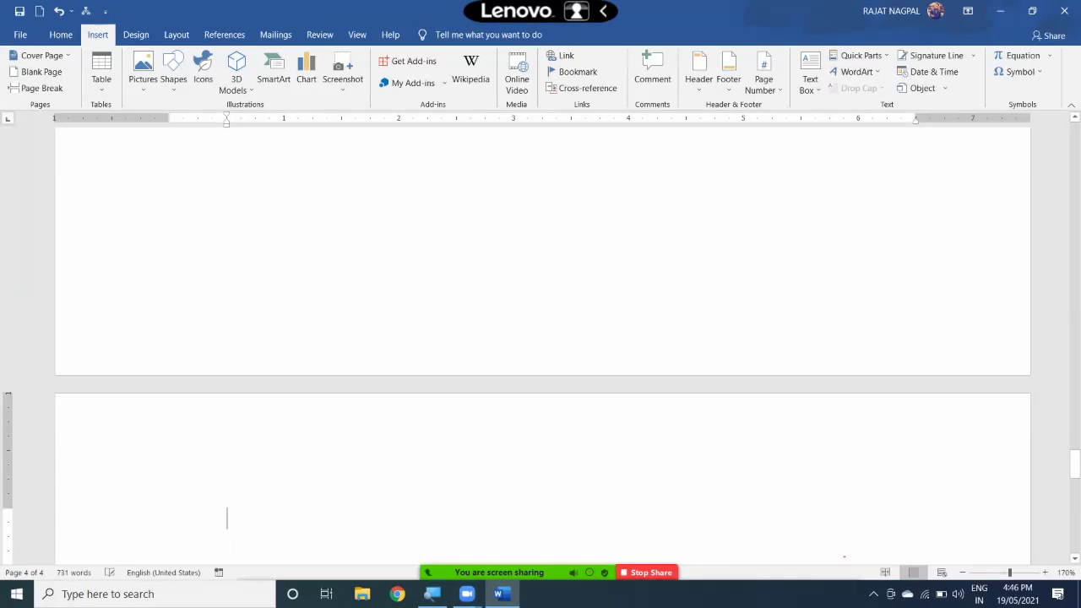
pyautogui.write('MS OFFICE')
pyautogui.press('Return')
pyautogui.write('=RAND()')
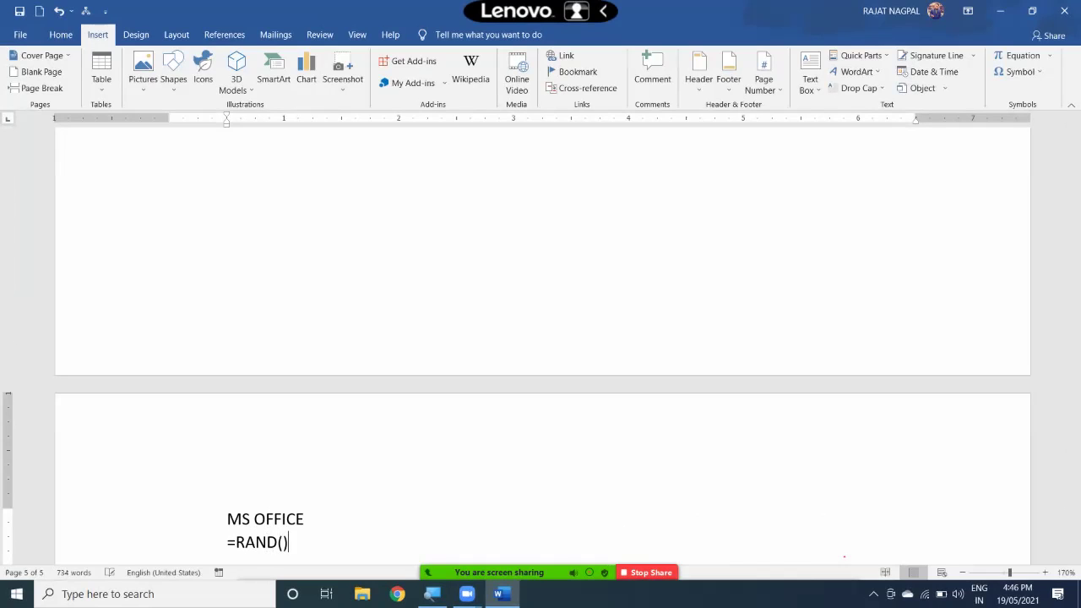
pyautogui.press('Return')
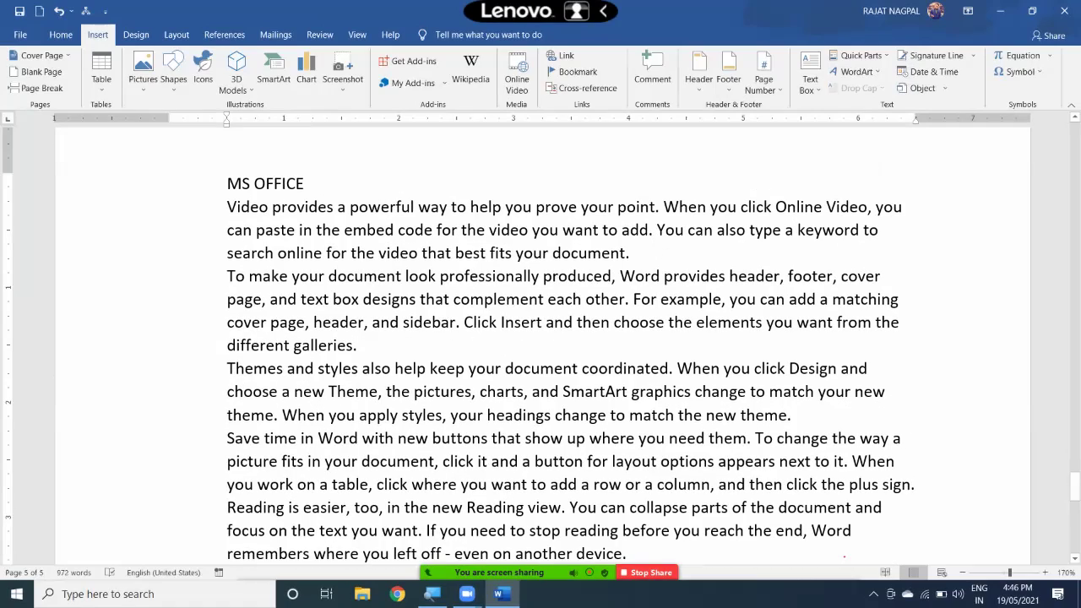
# Step: Make the MS OFFICE heading bold and one size larger
pyautogui.click(203, 183)
pyautogui.hotkey('ctrl', 'b')
pyautogui.hotkey('ctrl', 'shift', '.')
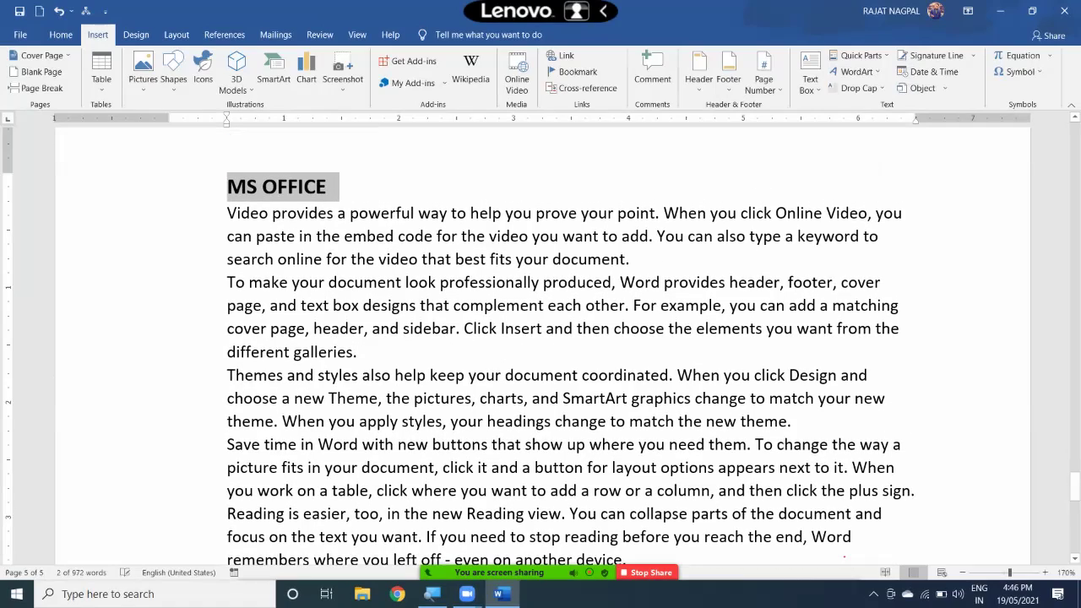
pyautogui.keyDown('ctrl'); pyautogui.scroll(-1, 541, 338); pyautogui.keyUp('ctrl')
pyautogui.scroll(2, 540, 338)
# Step: Select the four-item numbered list on page 1
pyautogui.scroll(-6, 541, 338)
pyautogui.scroll(-5, 541, 338)
pyautogui.scroll(5, 541, 338)
pyautogui.scroll(5, 541, 338)
pyautogui.scroll(5, 540, 338)
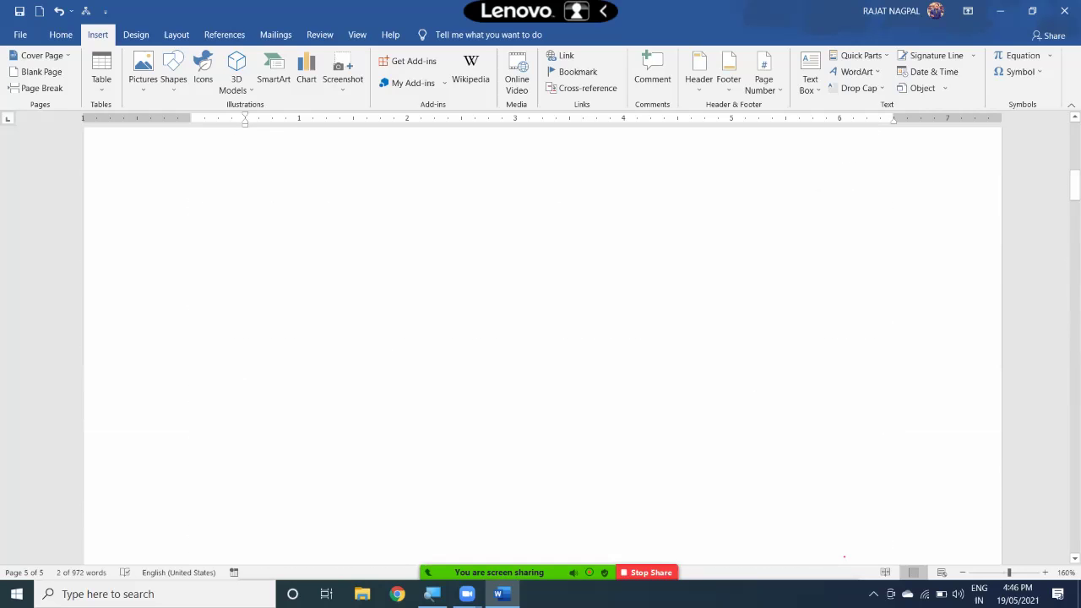
pyautogui.scroll(1, 541, 338)
pyautogui.moveTo(328, 342); pyautogui.dragTo(372, 263)
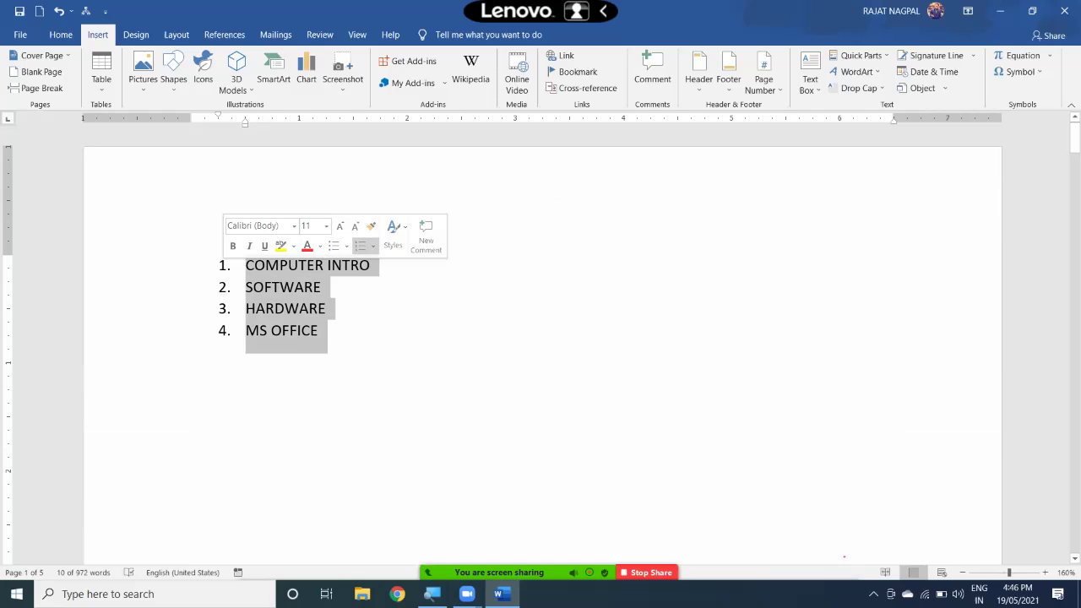
pyautogui.press('Right')
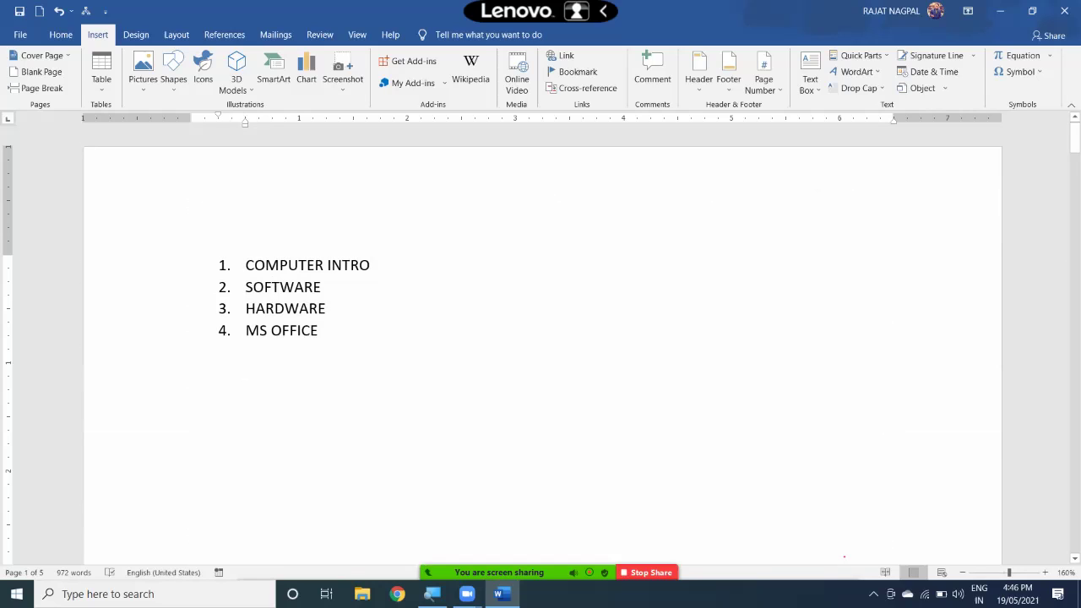
pyautogui.hotkey('ctrl', 'shift', 'Up')
pyautogui.hotkey('ctrl', 'shift', 'Up')
pyautogui.hotkey('ctrl', 'shift', 'Up')
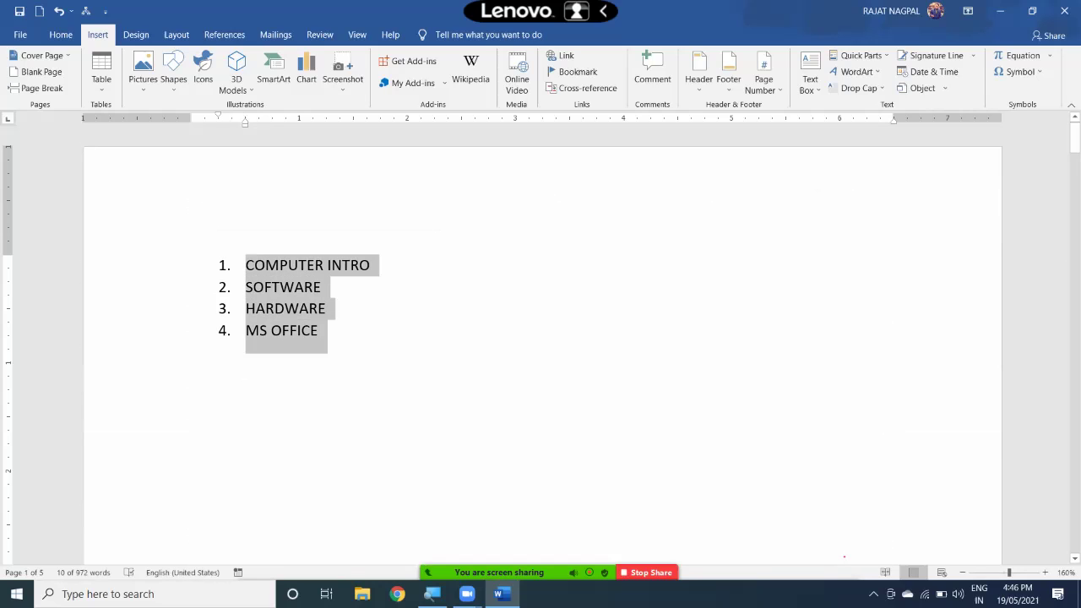
pyautogui.press('Right')
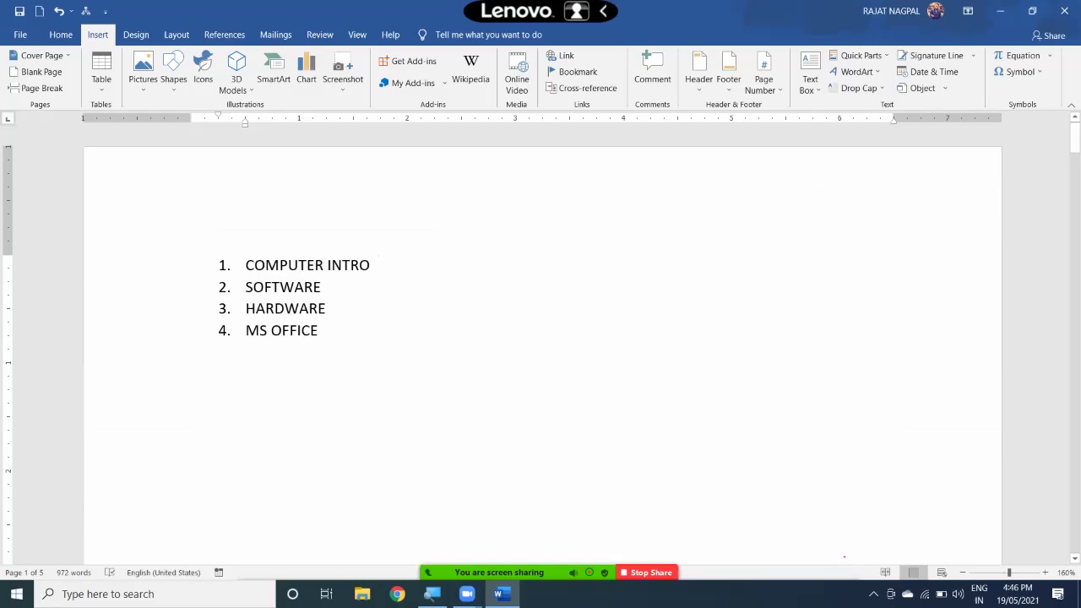
pyautogui.hotkey('ctrl', 'shift', 'Up')
pyautogui.hotkey('ctrl', 'shift', 'Up')
pyautogui.hotkey('ctrl', 'shift', 'Up')
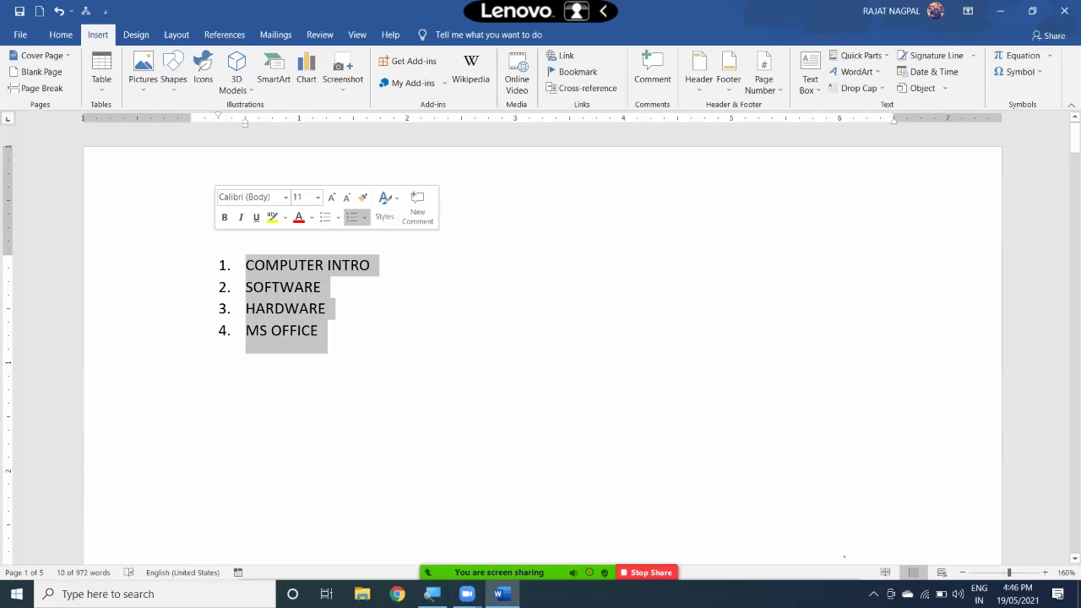
# Step: Scroll through all five pages and back to the top of the document
pyautogui.scroll(-3, 540, 338)
pyautogui.scroll(-2, 541, 338)
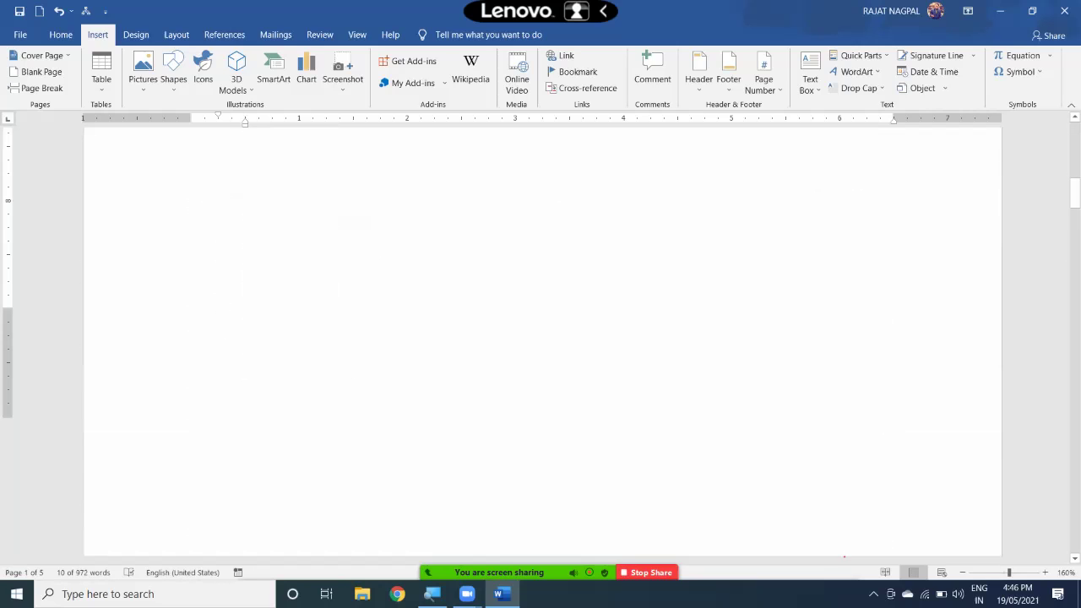
pyautogui.scroll(-3, 541, 338)
pyautogui.scroll(-3, 540, 338)
pyautogui.scroll(1, 540, 338)
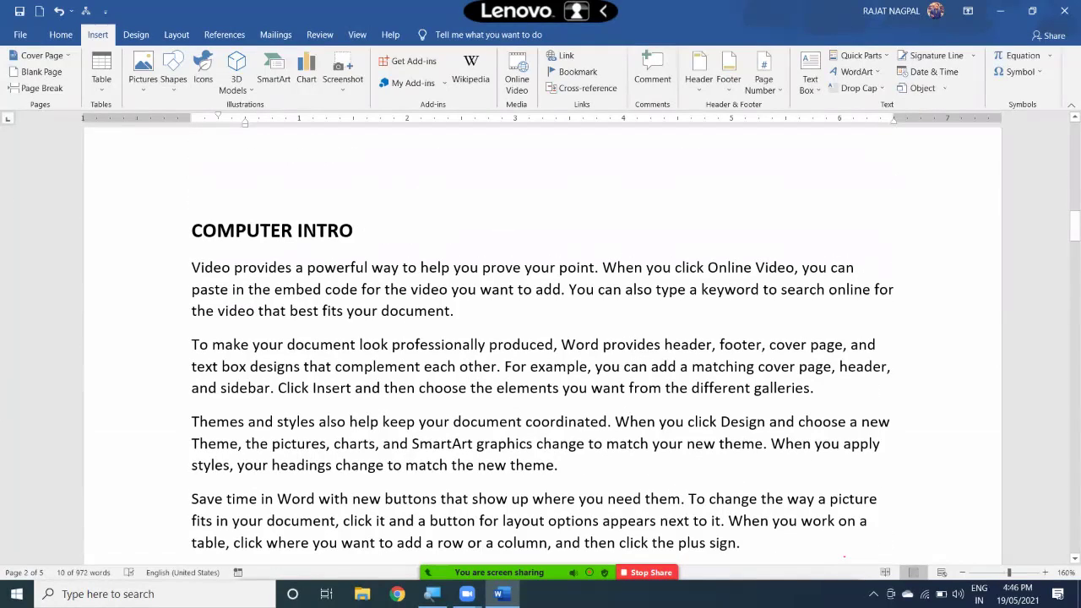
pyautogui.click(135, 267)
pyautogui.scroll(-3, 541, 338)
pyautogui.scroll(-5, 541, 338)
pyautogui.scroll(-5, 541, 338)
pyautogui.scroll(-5, 540, 338)
pyautogui.scroll(-5, 541, 338)
pyautogui.scroll(-5, 541, 338)
pyautogui.scroll(-5, 541, 338)
pyautogui.scroll(-5, 541, 338)
pyautogui.scroll(-5, 540, 338)
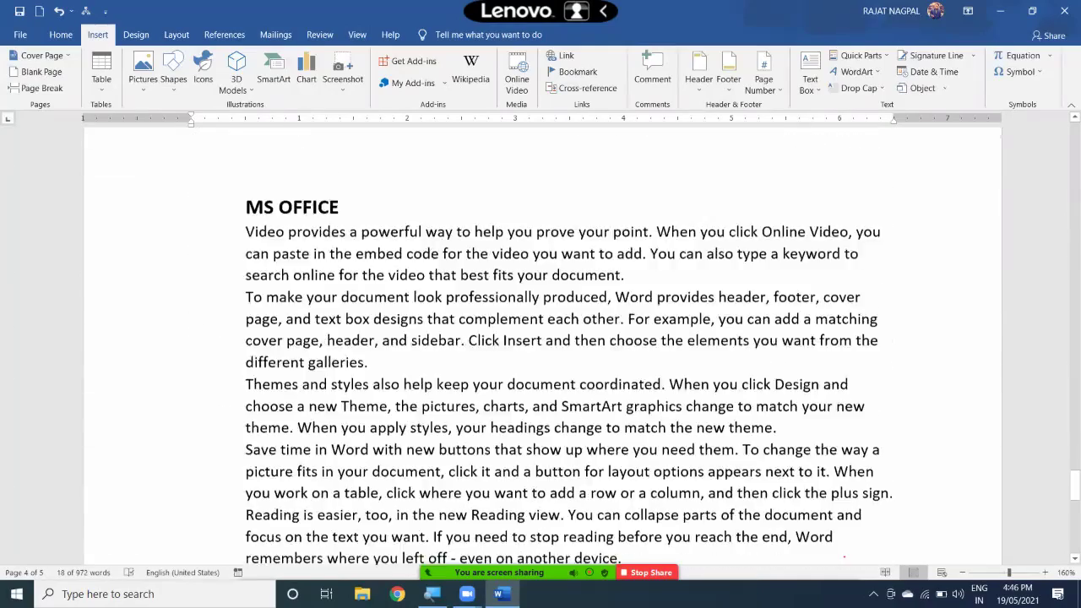
pyautogui.scroll(-3, 540, 338)
pyautogui.scroll(5, 541, 338)
pyautogui.scroll(-7, 541, 338)
pyautogui.scroll(-5, 541, 338)
pyautogui.scroll(15, 541, 338)
pyautogui.scroll(-3, 541, 338)
pyautogui.scroll(5, 540, 338)
pyautogui.scroll(5, 541, 338)
pyautogui.scroll(5, 541, 338)
pyautogui.scroll(3, 541, 338)
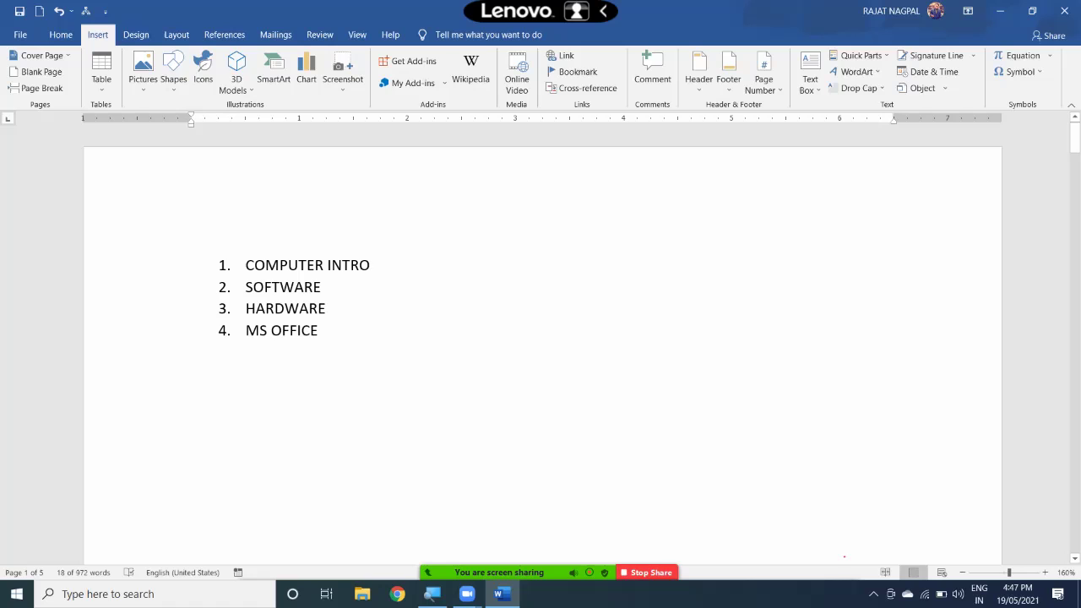
# Step: Select the words COMPUTER INTRO in the first numbered list item
pyautogui.scroll(8, 541, 338)
pyautogui.doubleClick(297, 269)
pyautogui.hotkey('ctrl', 'shift', 'Right')
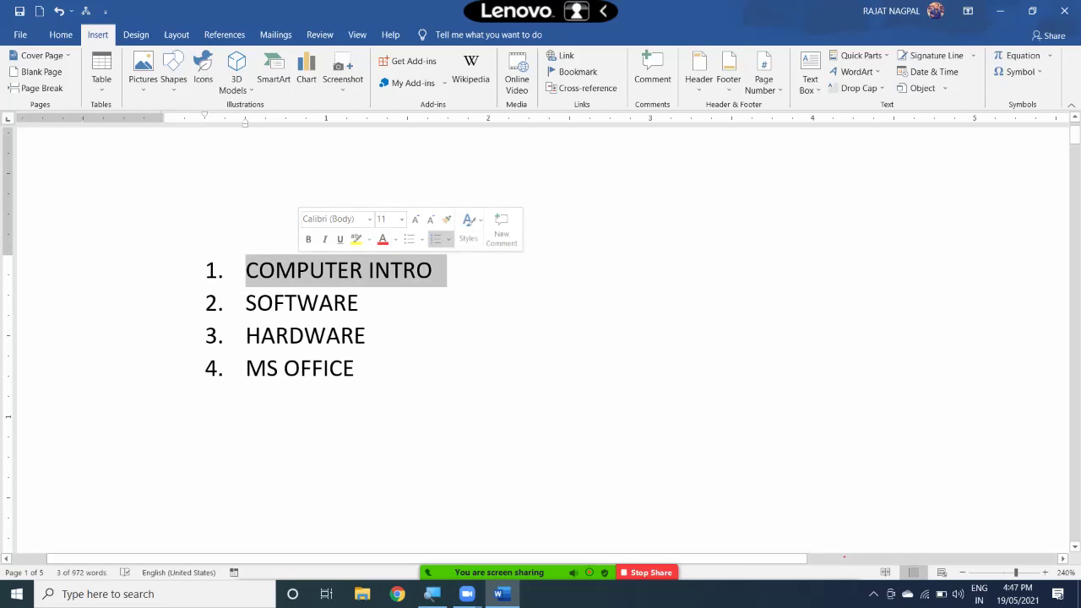
pyautogui.scroll(-5, 540, 338)
pyautogui.scroll(-5, 541, 338)
pyautogui.scroll(3, 541, 338)
pyautogui.scroll(2, 540, 338)
pyautogui.scroll(2, 541, 338)
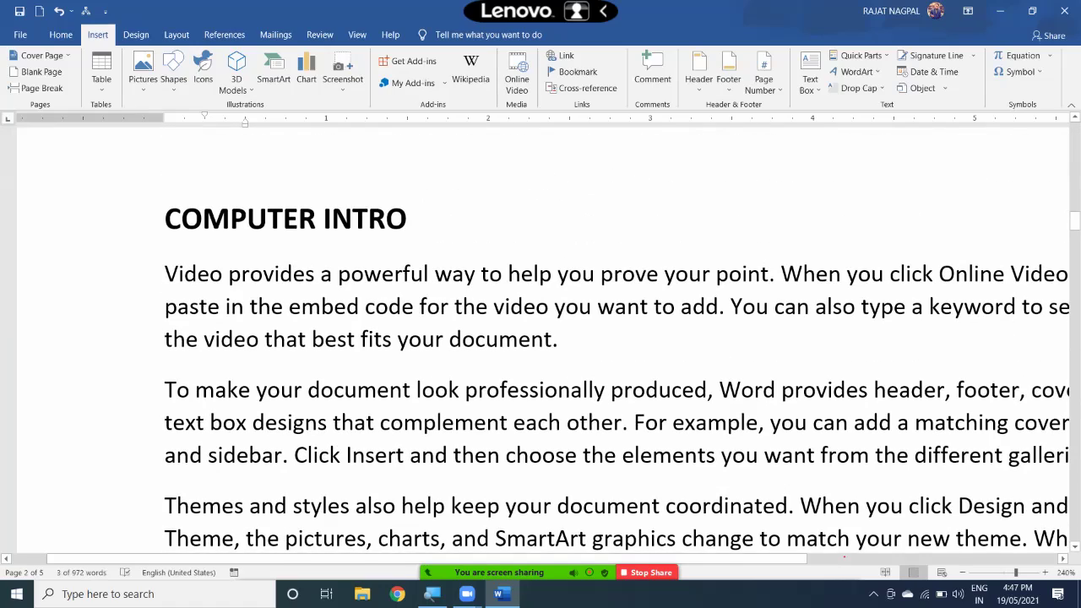
pyautogui.scroll(3, 541, 338)
pyautogui.scroll(2, 540, 338)
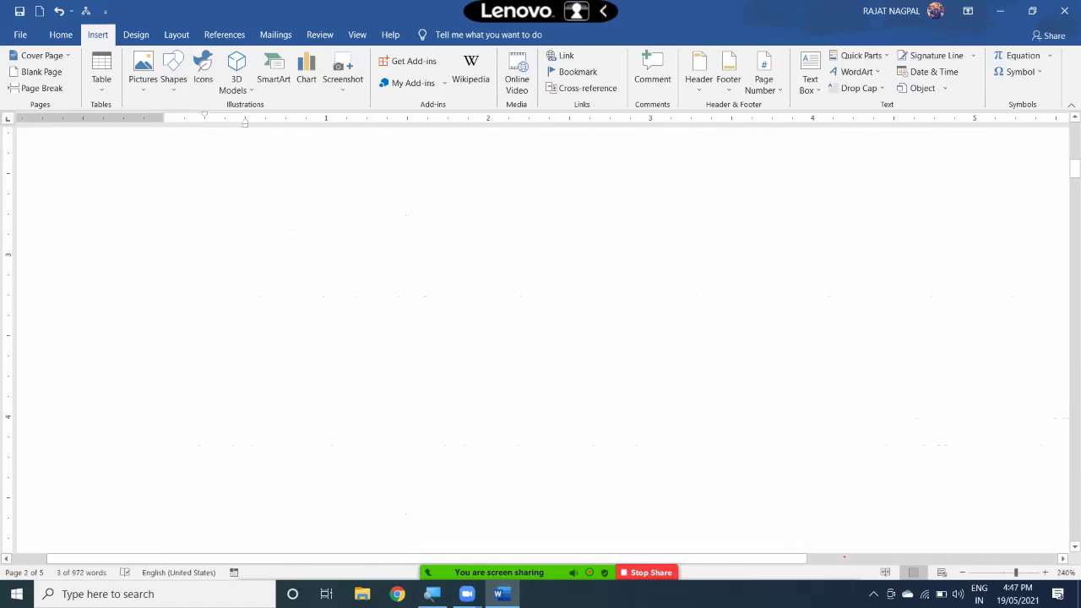
pyautogui.scroll(2, 541, 338)
pyautogui.scroll(2, 541, 338)
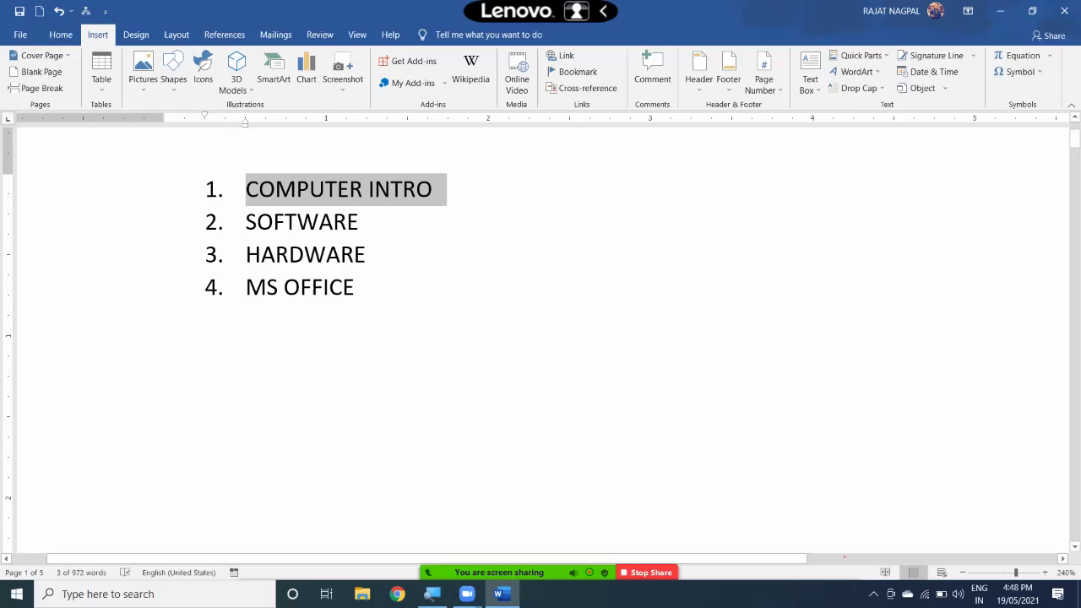
# Step: Scroll down to the bold COMPUTER INTRO heading on page 2
pyautogui.scroll(-1, 540, 338)
pyautogui.scroll(2, 541, 338)
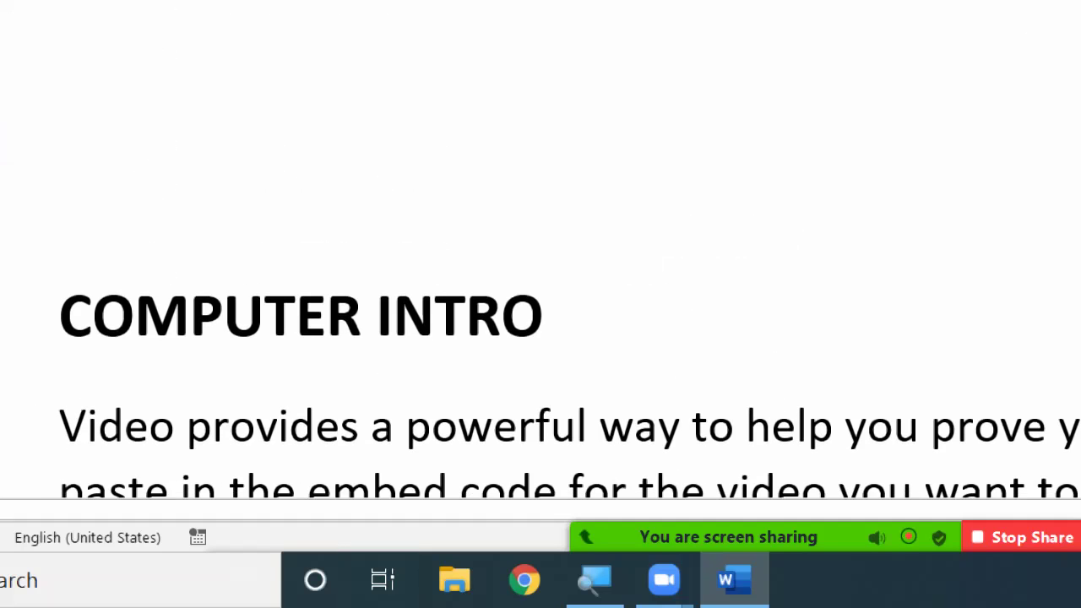
# Step: Select the whole COMPUTER INTRO heading line at the start of its section
pyautogui.tripleClick(301, 155)
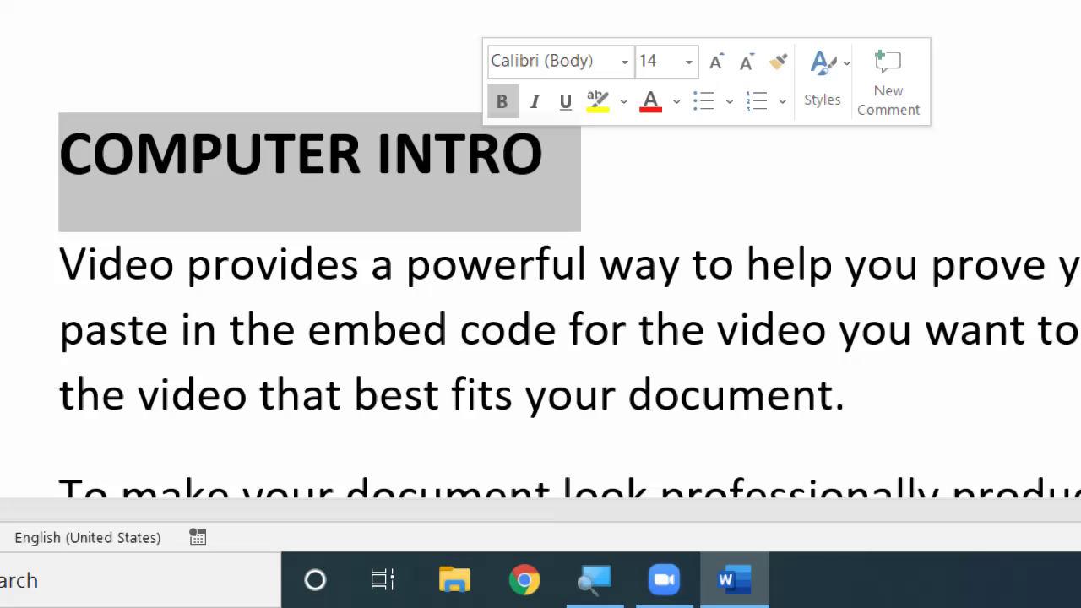
pyautogui.keyDown('ctrl'); pyautogui.scroll(-2, 540, 296); pyautogui.keyUp('ctrl')
pyautogui.keyDown('ctrl'); pyautogui.scroll(-2, 541, 296); pyautogui.keyUp('ctrl')
pyautogui.keyDown('ctrl'); pyautogui.scroll(-2, 541, 295); pyautogui.keyUp('ctrl')
pyautogui.keyDown('ctrl'); pyautogui.scroll(-2, 540, 296); pyautogui.keyUp('ctrl')
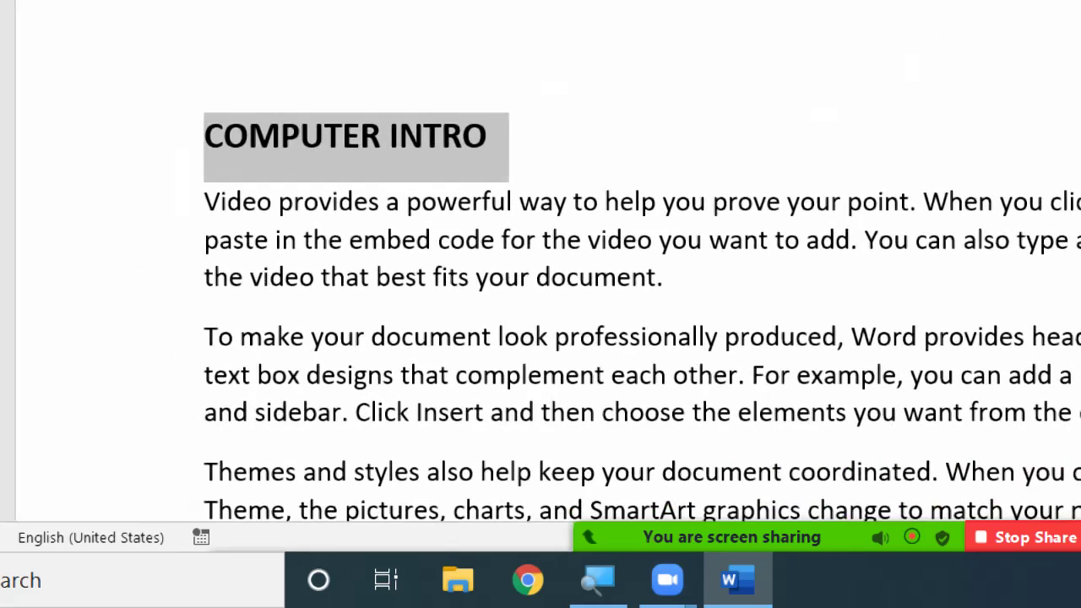
# Step: Open Windows search, type z, then clear it and dismiss the Start menu
pyautogui.press('super')
pyautogui.write('z')
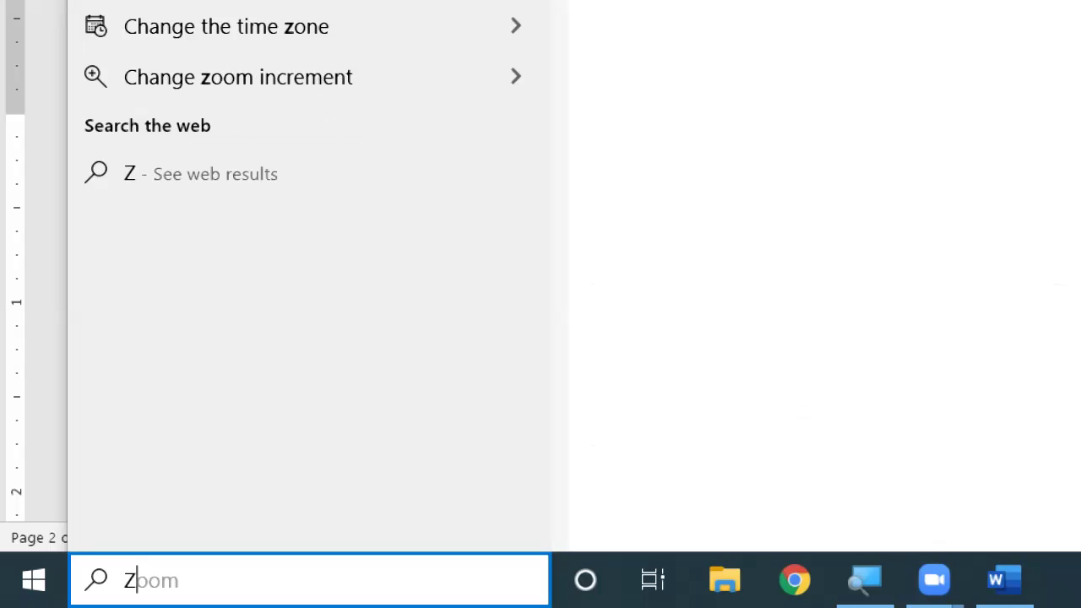
pyautogui.press('BackSpace')
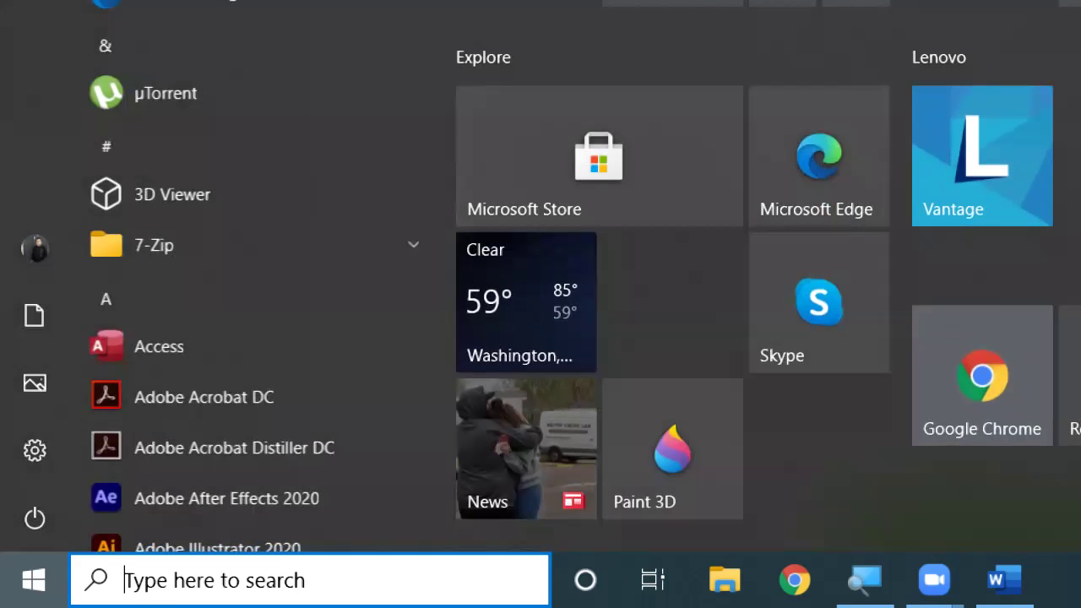
pyautogui.press('Escape')
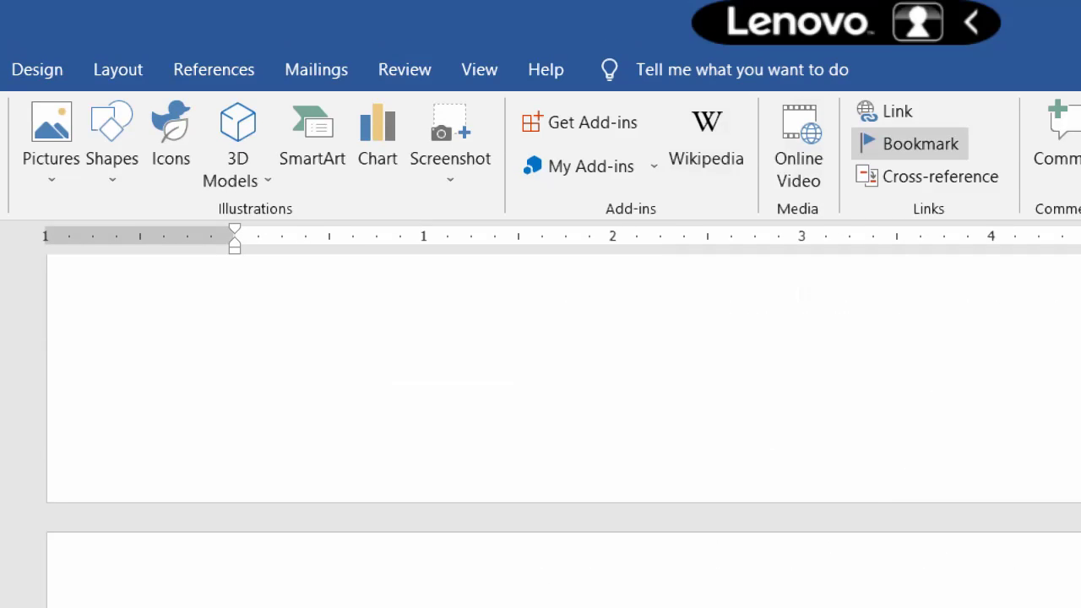
# Step: Add a bookmark named COMPUTERINTRO on the selected COMPUTER INTRO heading
pyautogui.click(912, 144)
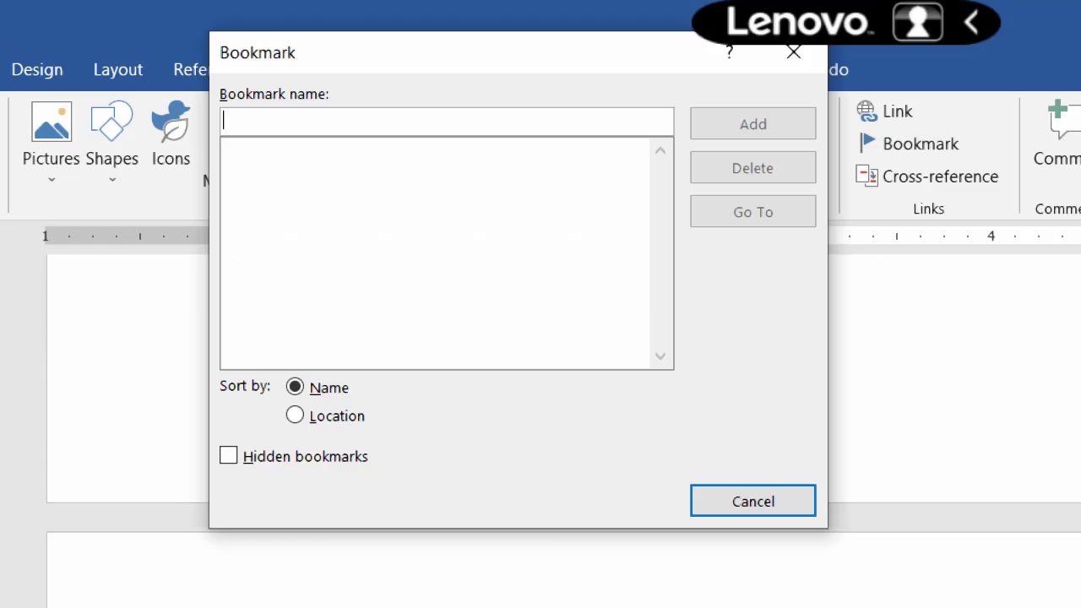
pyautogui.write('COMPUT')
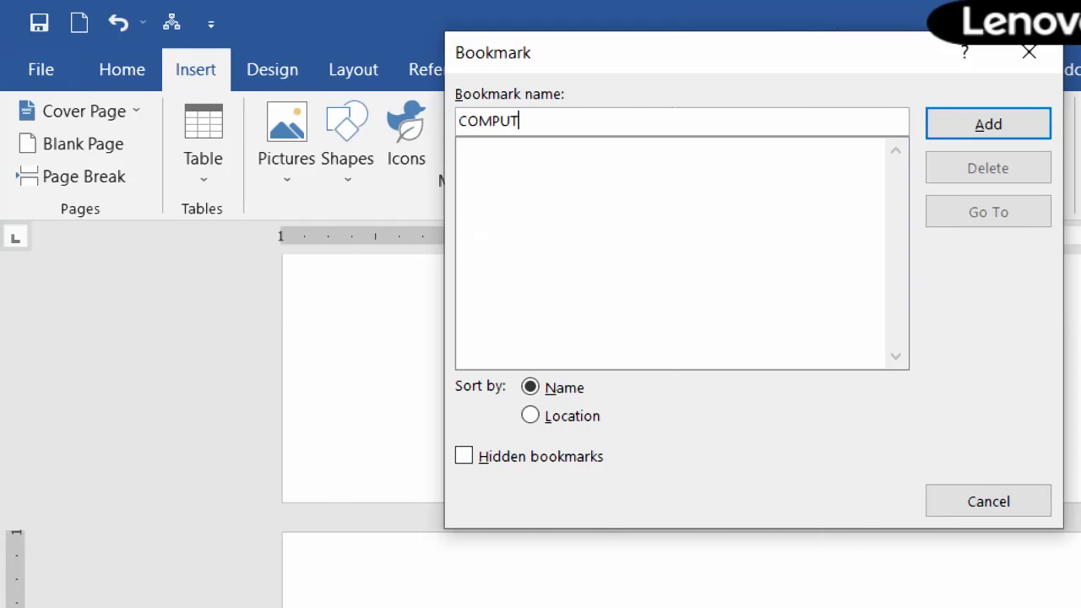
pyautogui.write('ER')
pyautogui.press('BackSpace')
pyautogui.write('INTRO')
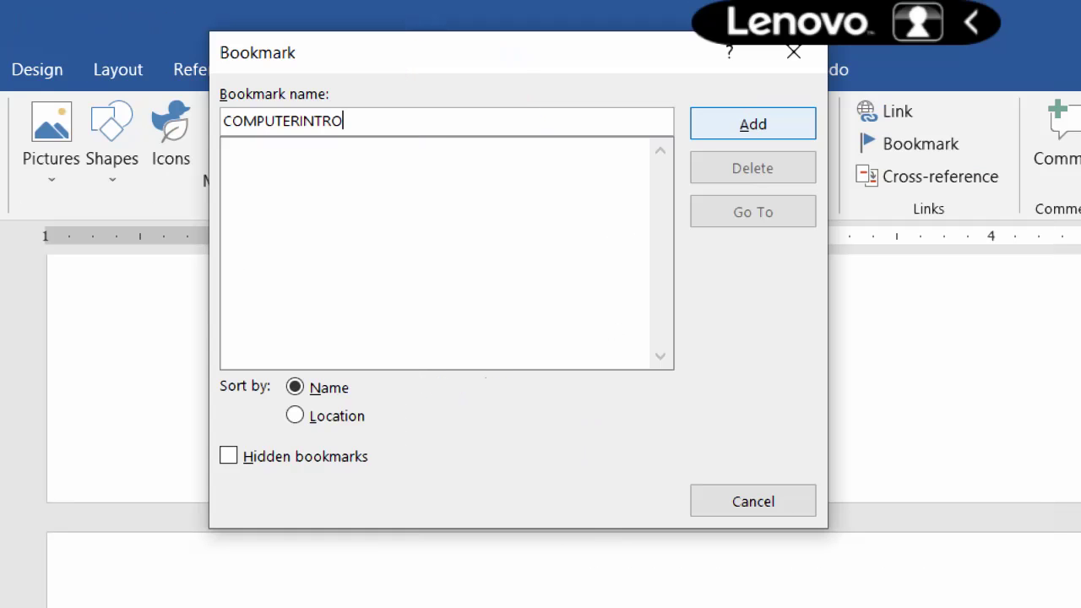
pyautogui.click(753, 124)
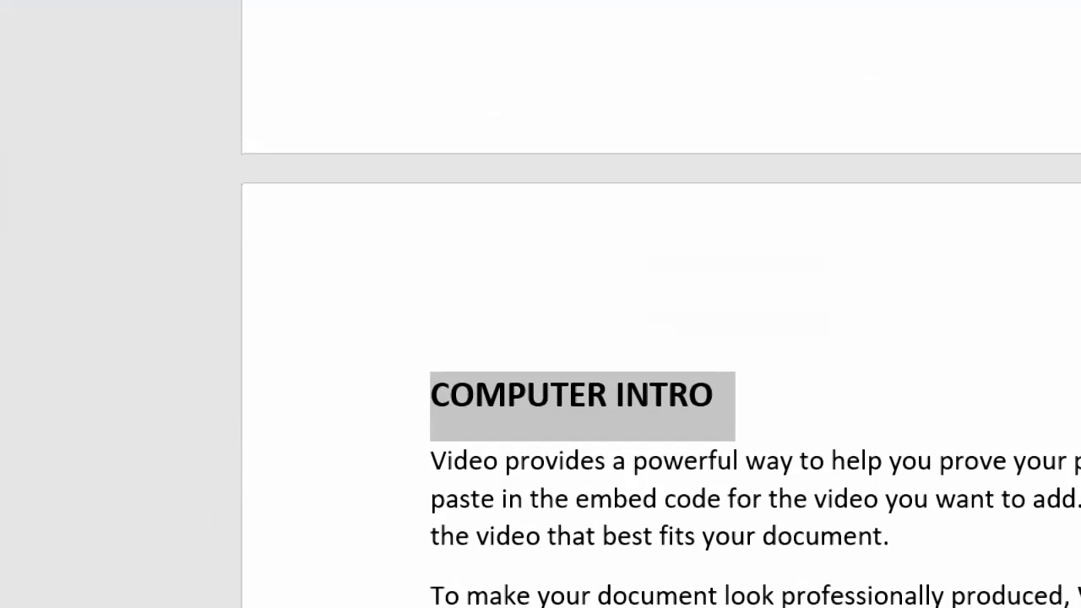
pyautogui.click(626, 395)
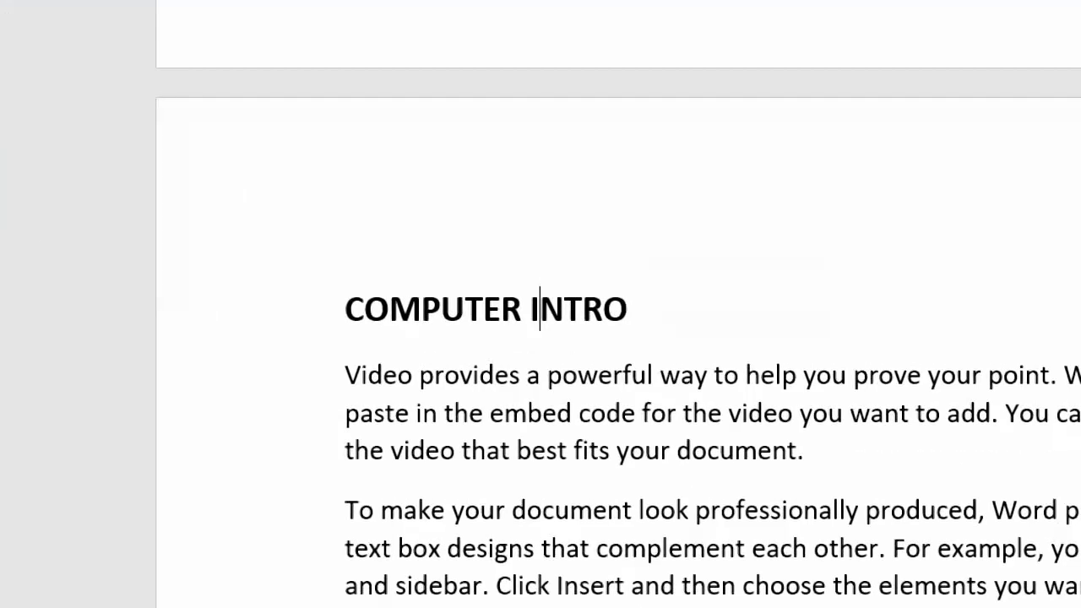
# Step: Scroll down to the SOFTWARE heading and select it
pyautogui.scroll(-1, 617, 338)
pyautogui.scroll(-4, 616, 338)
pyautogui.scroll(-5, 617, 338)
pyautogui.scroll(-5, 617, 338)
pyautogui.scroll(-5, 616, 338)
pyautogui.scroll(-2, 616, 338)
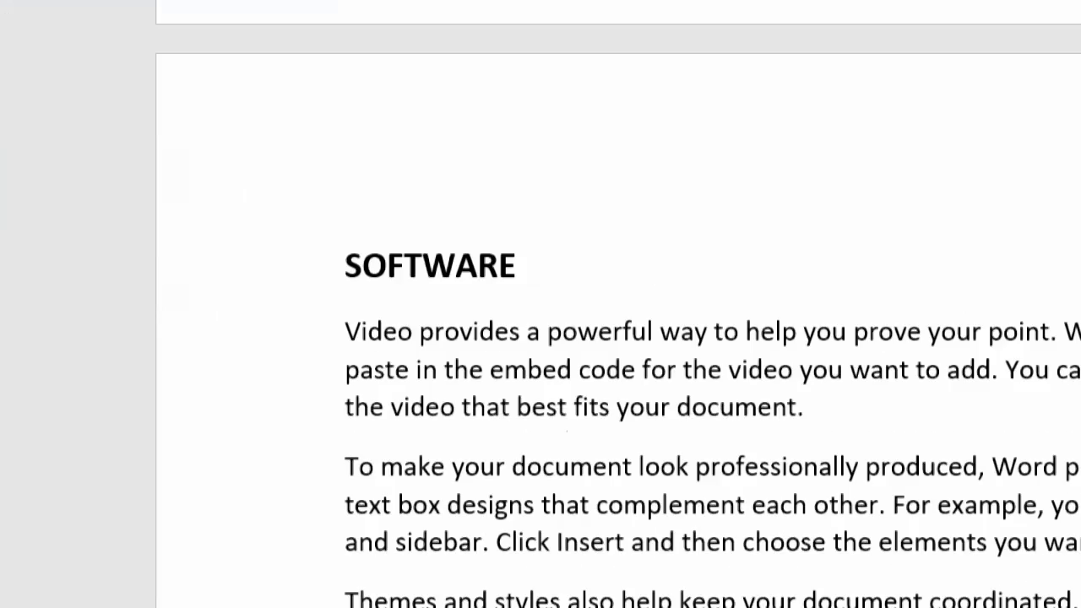
pyautogui.doubleClick(429, 245)
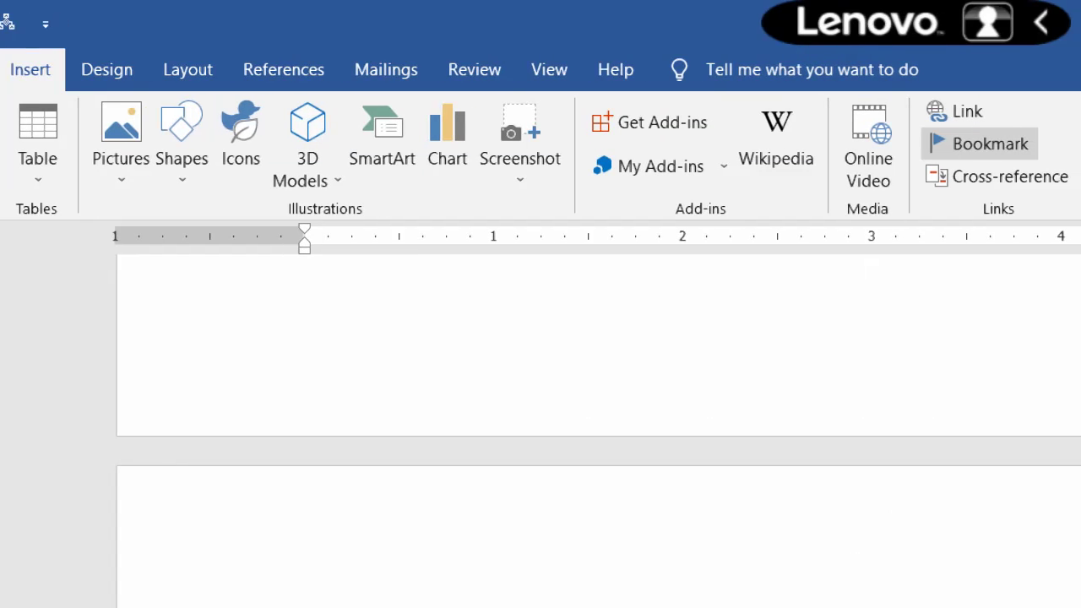
# Step: Add a bookmark named SOFTWARE on the selected SOFTWARE heading
pyautogui.click(980, 144)
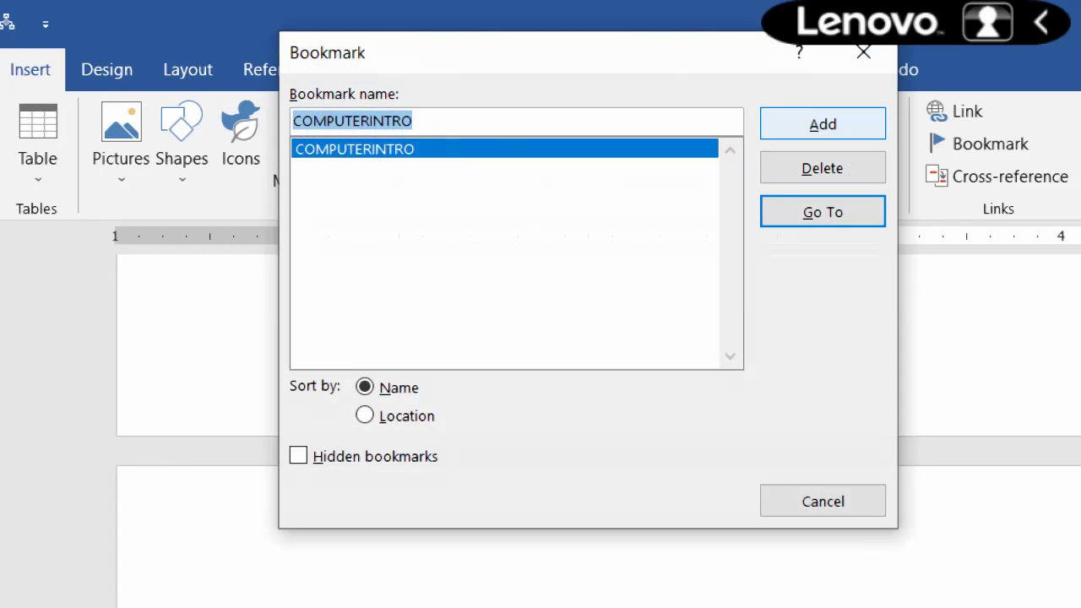
pyautogui.click(413, 120)
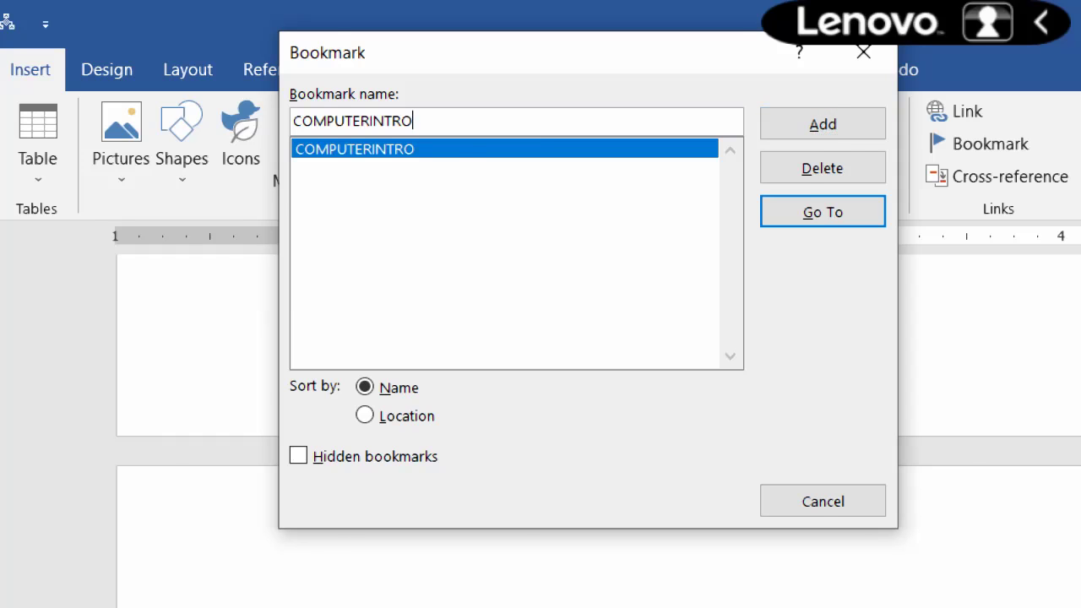
pyautogui.hotkey('ctrl', 'a')
pyautogui.write('S')
pyautogui.write('O')
pyautogui.write('FTWARE')
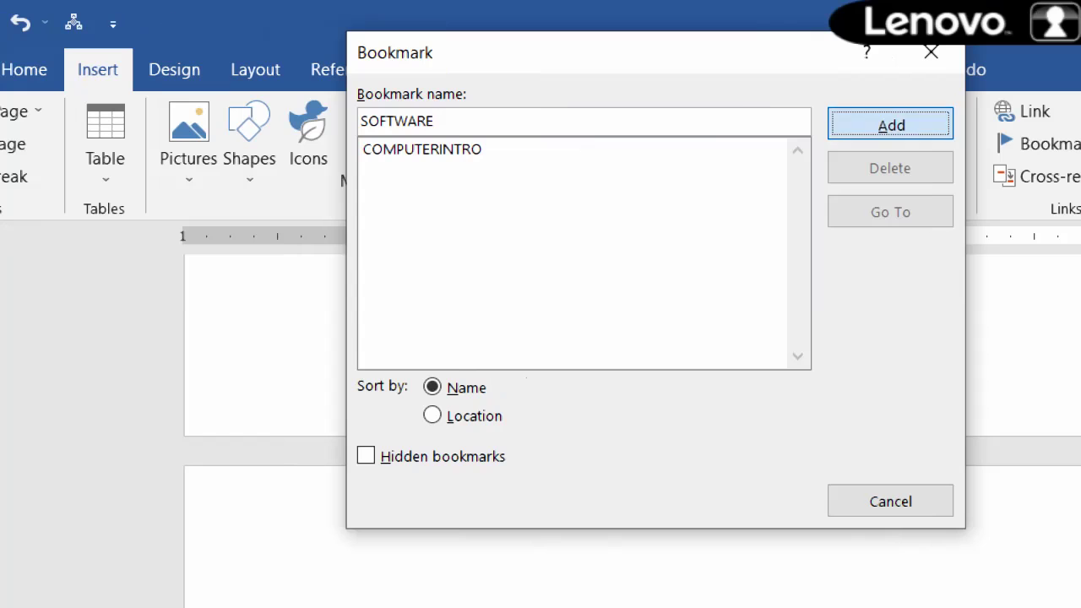
pyautogui.press('Return')
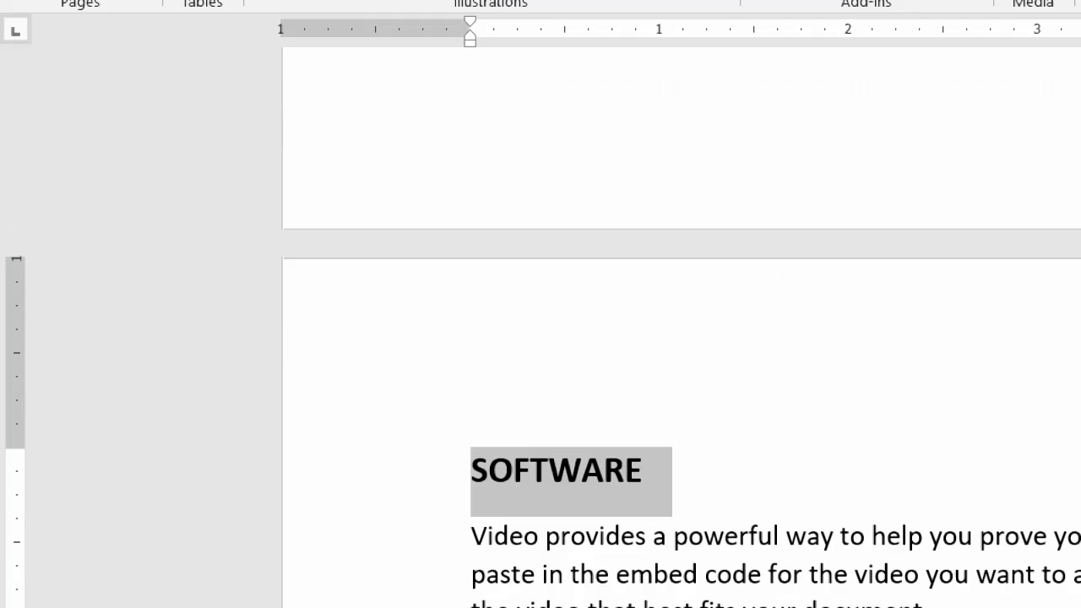
# Step: Select the HARDWARE heading further down and bookmark it as HARWARE
pyautogui.scroll(-3, 540, 337)
pyautogui.scroll(-4, 540, 337)
pyautogui.scroll(-4, 541, 338)
pyautogui.scroll(-3, 541, 338)
pyautogui.scroll(-3, 541, 338)
pyautogui.doubleClick(439, 307)
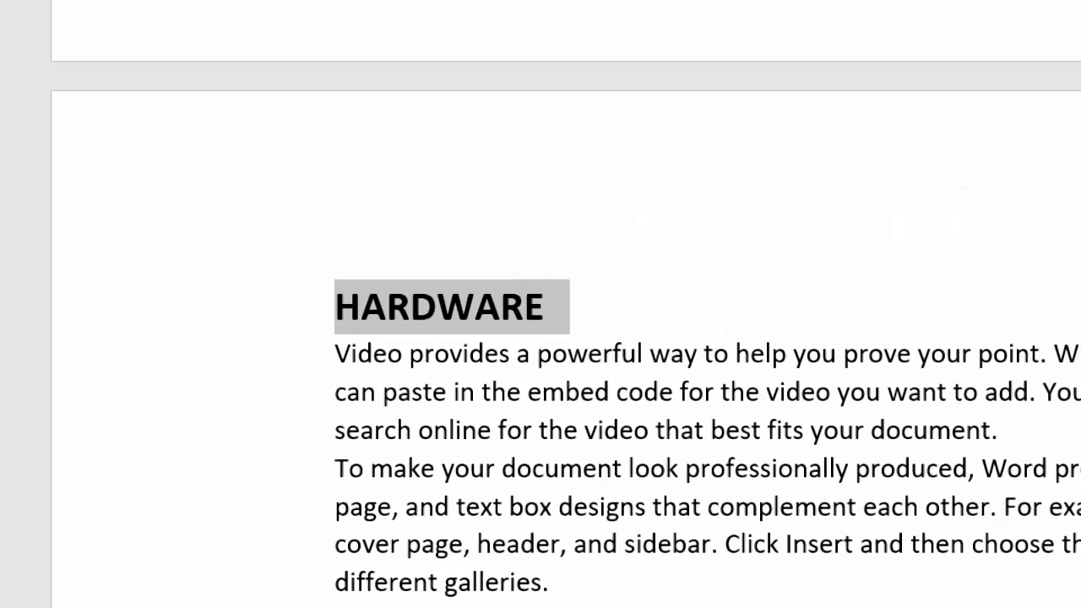
pyautogui.click(916, 144)
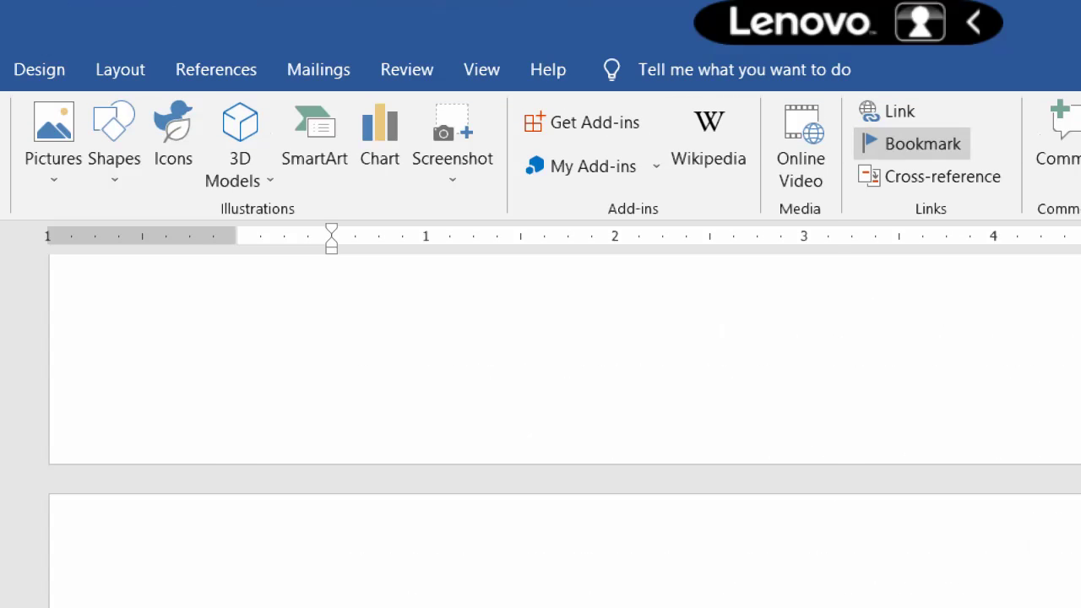
pyautogui.write('H')
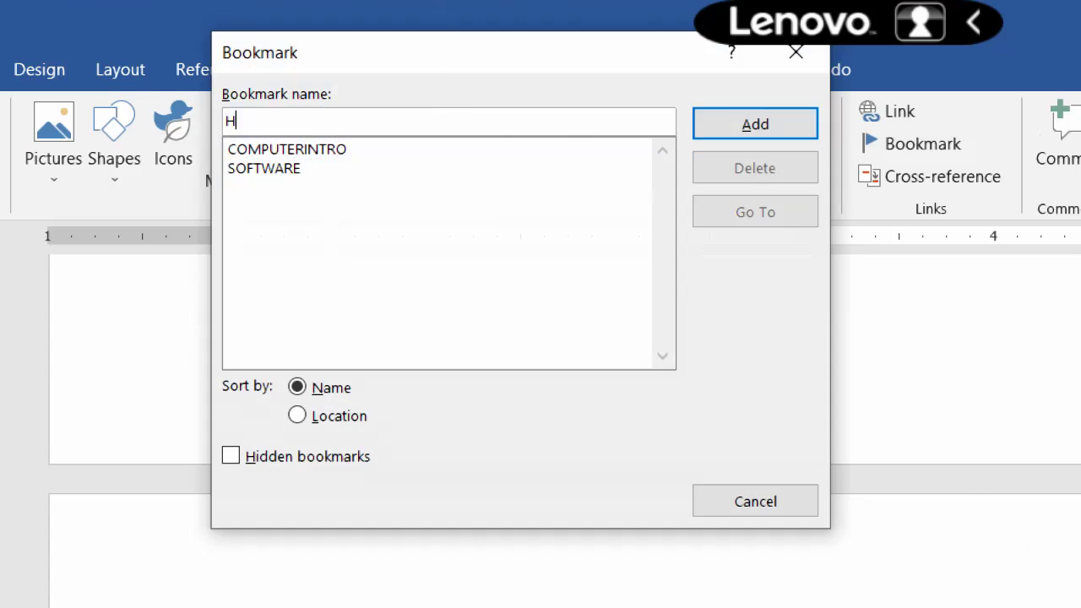
pyautogui.write('ARWARE')
pyautogui.click(755, 124)
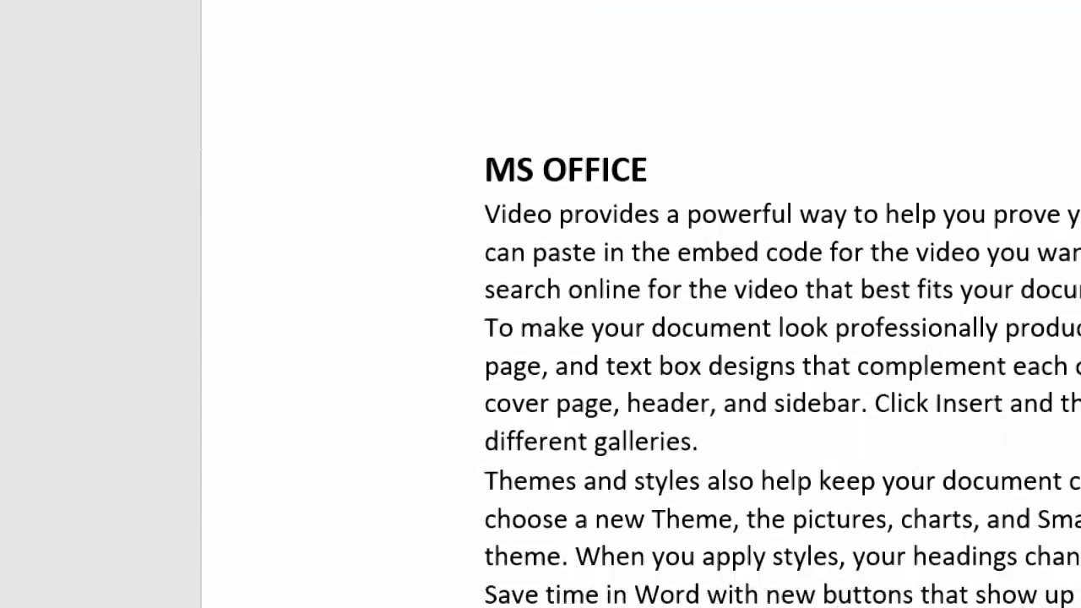
# Step: Select the MS OFFICE heading and add a bookmark named MSOFFICE to it
pyautogui.moveTo(485, 169); pyautogui.dragTo(648, 169)
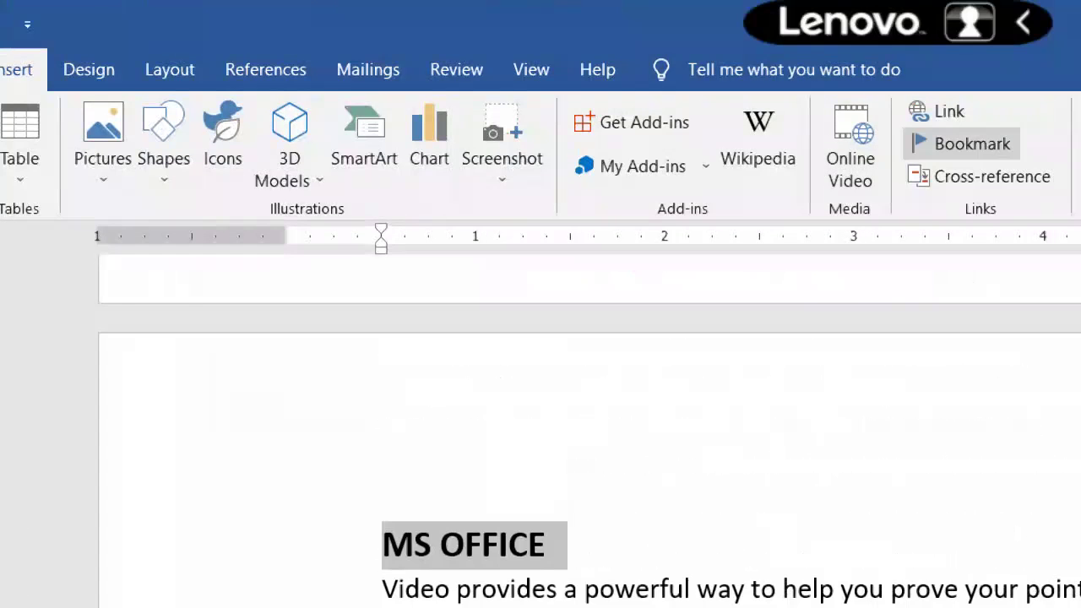
pyautogui.click(972, 144)
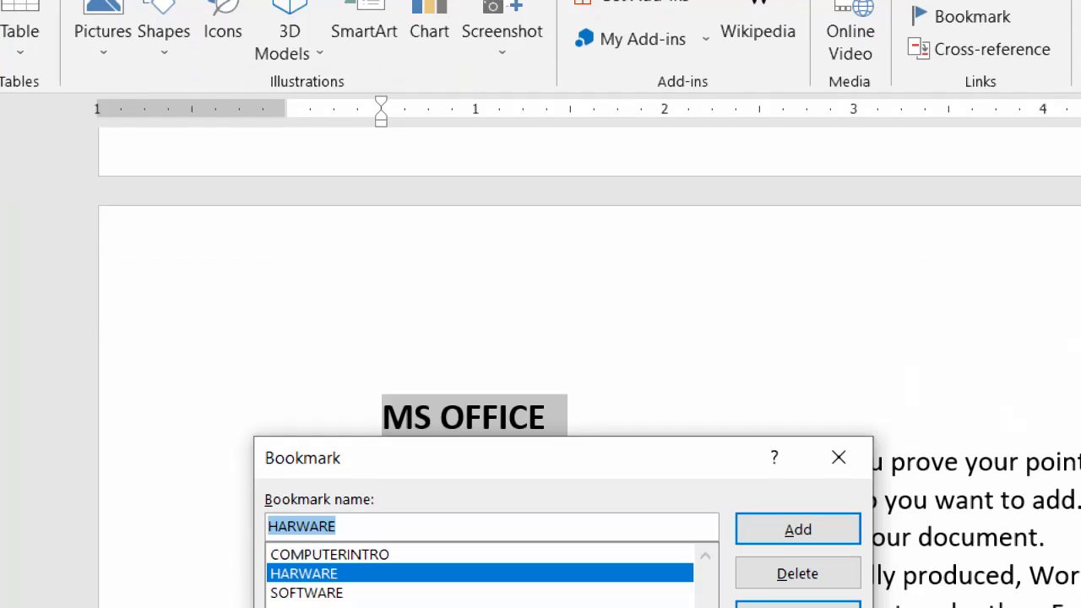
pyautogui.write('M')
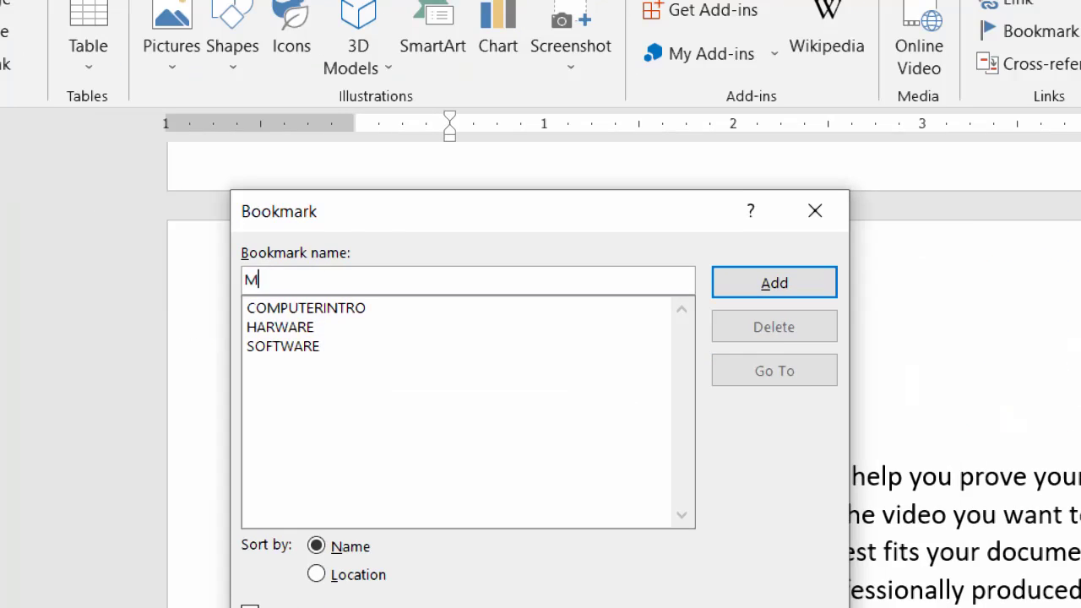
pyautogui.write('SOFFICE')
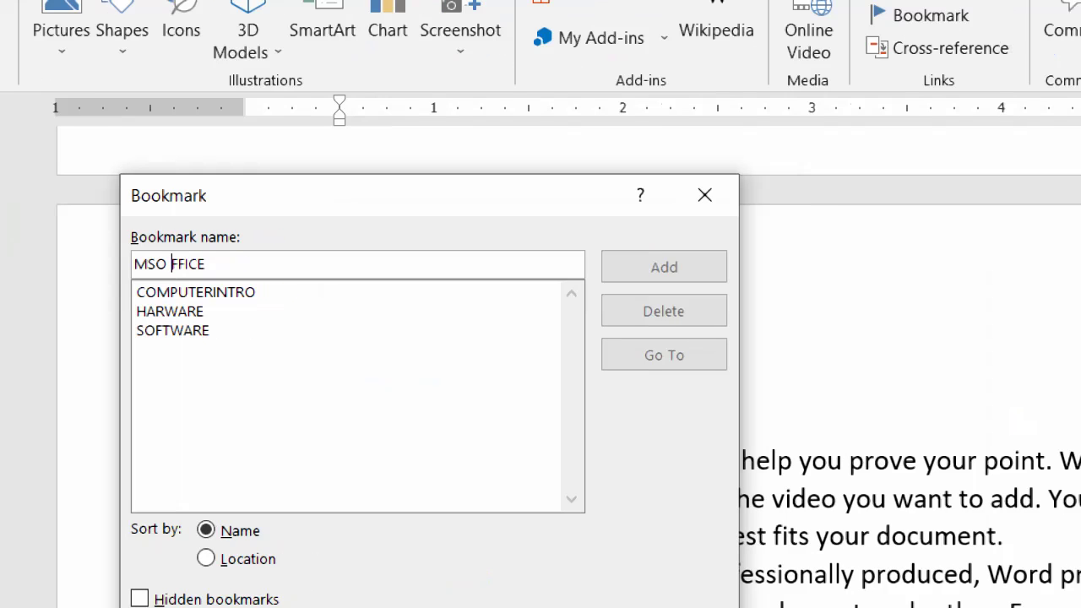
pyautogui.press('BackSpace')
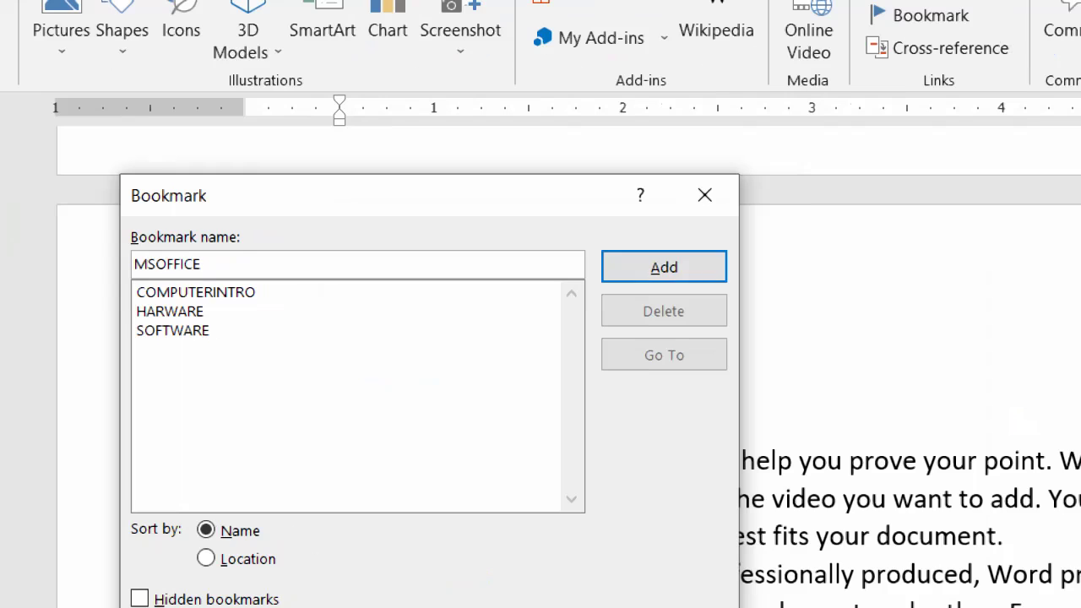
pyautogui.press('Return')
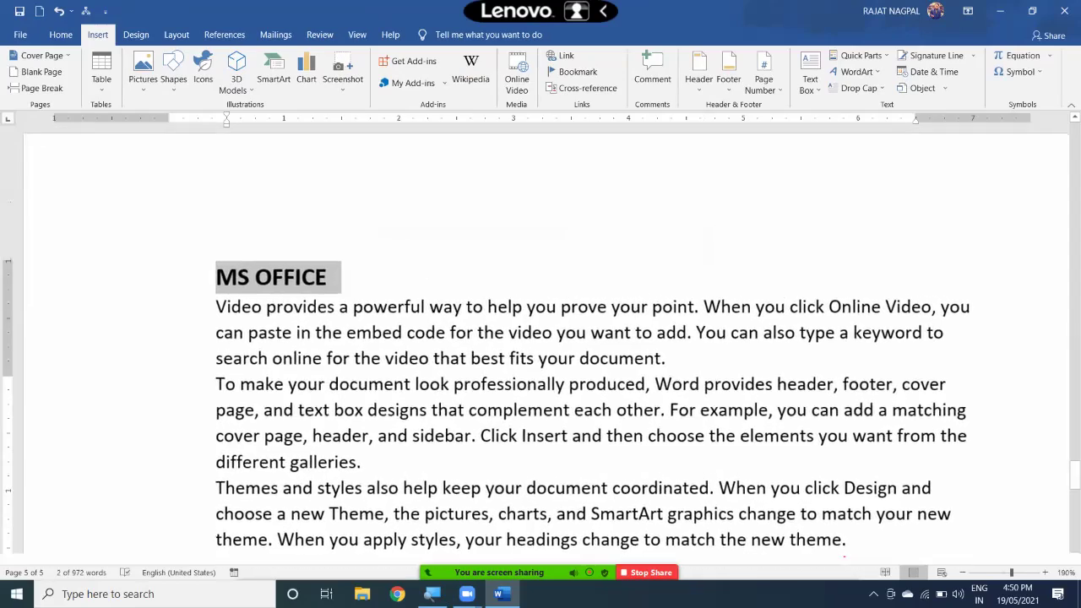
pyautogui.scroll(-10, 541, 338)
pyautogui.scroll(3, 541, 338)
pyautogui.scroll(3, 541, 338)
pyautogui.scroll(3, 541, 338)
pyautogui.scroll(3, 540, 338)
pyautogui.scroll(-3, 541, 338)
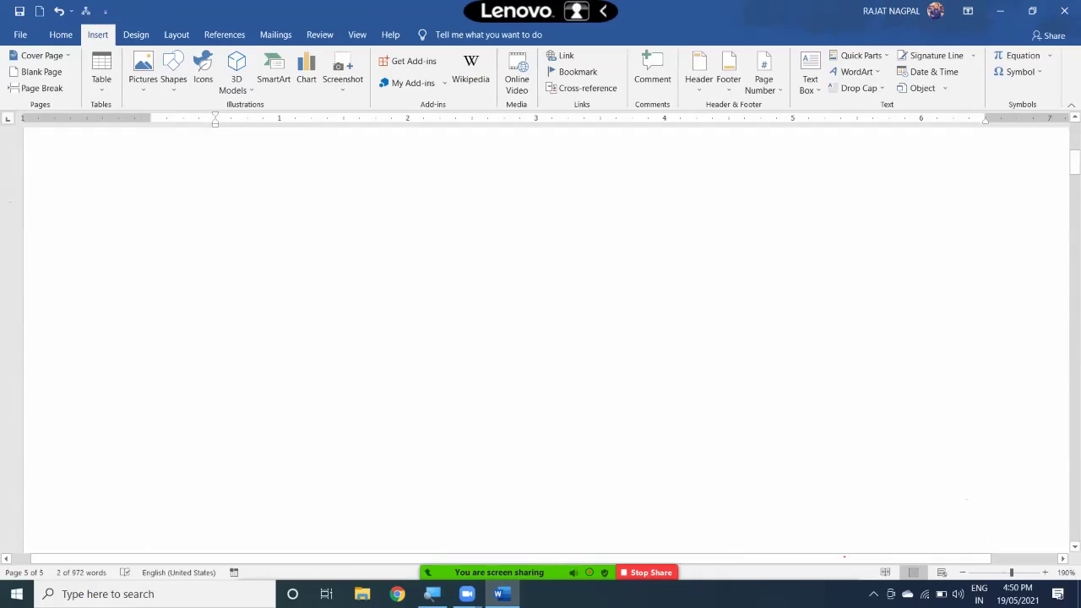
pyautogui.scroll(-3, 541, 338)
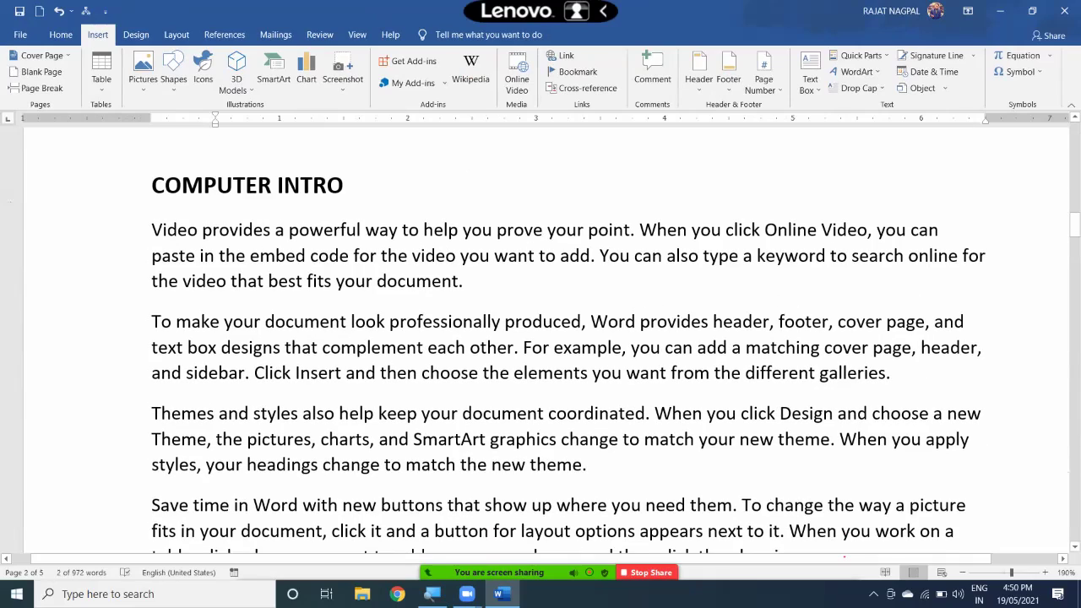
# Step: Scroll through the document to the page 1 list of the four section titles
pyautogui.scroll(-2, 540, 338)
pyautogui.scroll(-3, 541, 338)
pyautogui.scroll(-3, 541, 338)
pyautogui.scroll(-3, 541, 338)
pyautogui.scroll(-3, 541, 338)
pyautogui.scroll(-1, 540, 338)
pyautogui.scroll(-3, 540, 338)
pyautogui.scroll(-2, 541, 338)
pyautogui.scroll(-1, 541, 338)
pyautogui.scroll(-3, 541, 338)
pyautogui.scroll(-3, 541, 338)
pyautogui.scroll(-2, 540, 337)
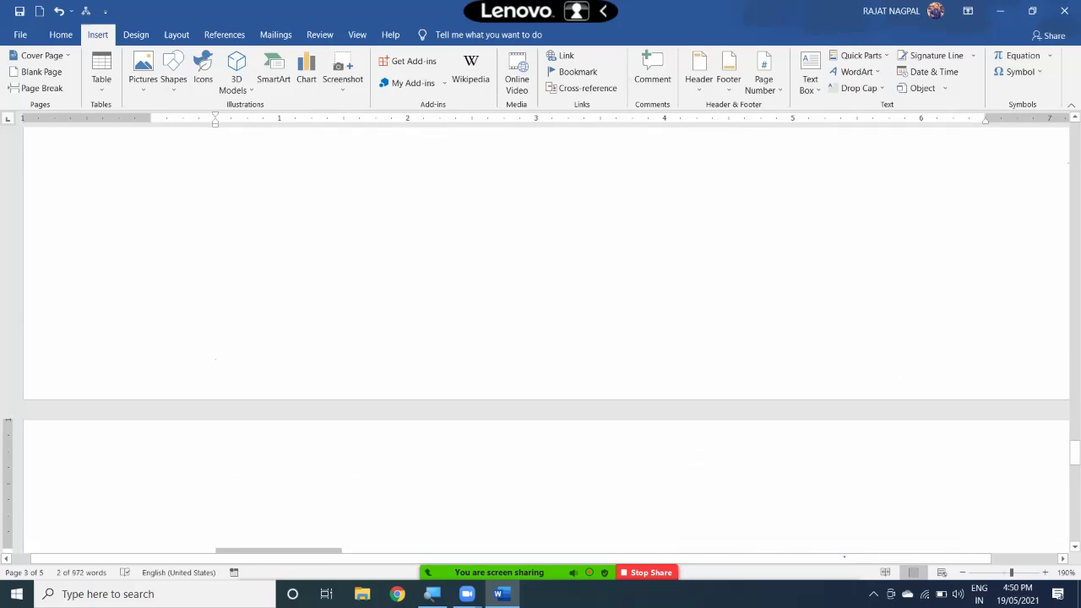
pyautogui.scroll(-3, 540, 338)
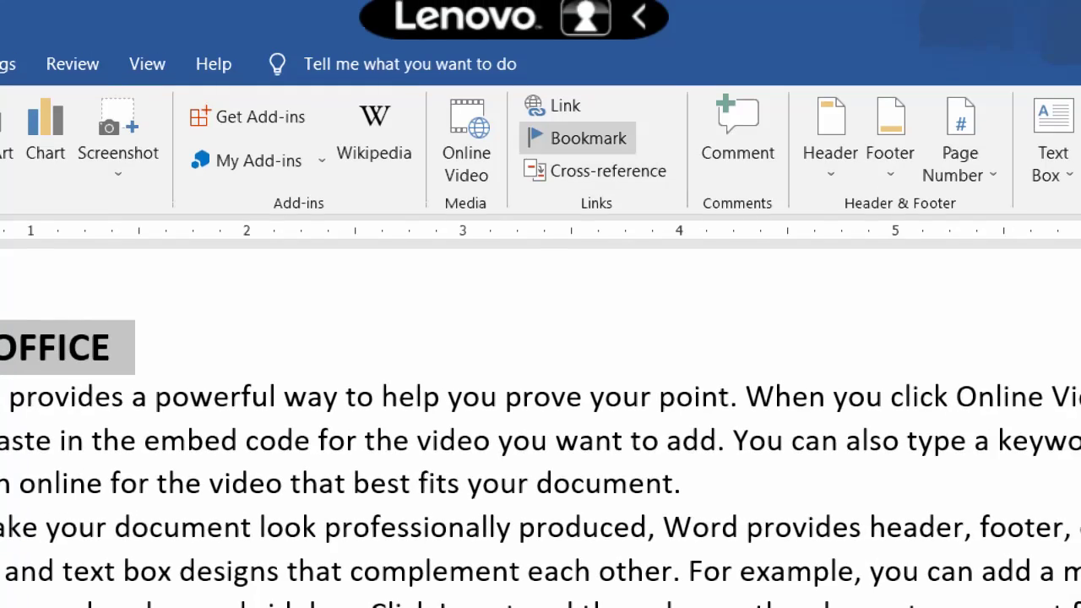
pyautogui.scroll(-2, 541, 423)
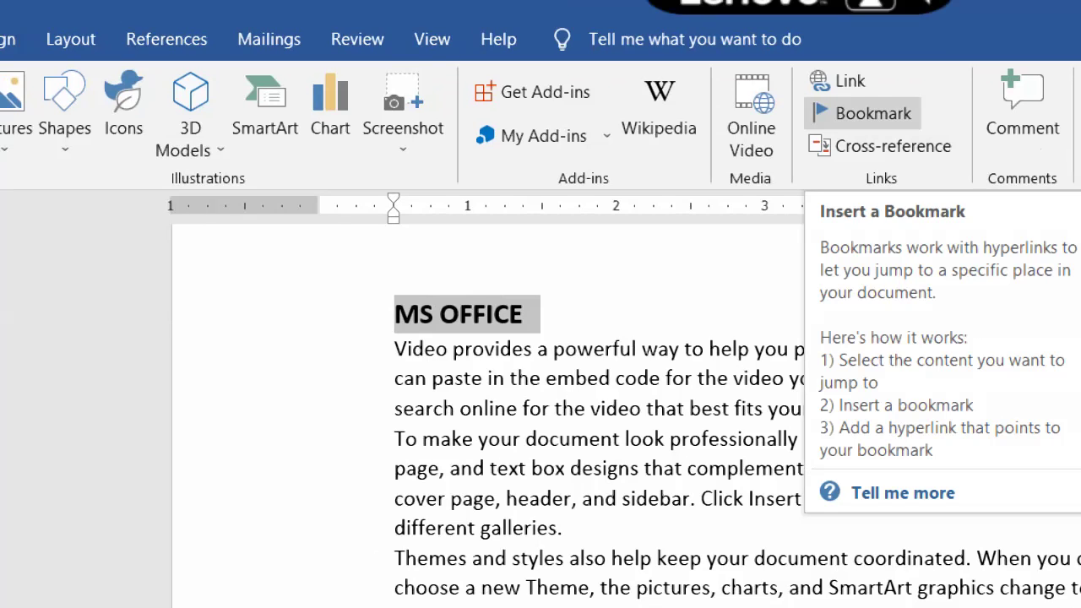
pyautogui.scroll(-5, 625, 405)
pyautogui.scroll(-5, 625, 406)
pyautogui.scroll(-5, 626, 405)
pyautogui.scroll(-5, 625, 406)
pyautogui.scroll(-5, 625, 406)
pyautogui.scroll(-5, 625, 406)
pyautogui.scroll(-5, 625, 406)
pyautogui.scroll(1, 440, 413)
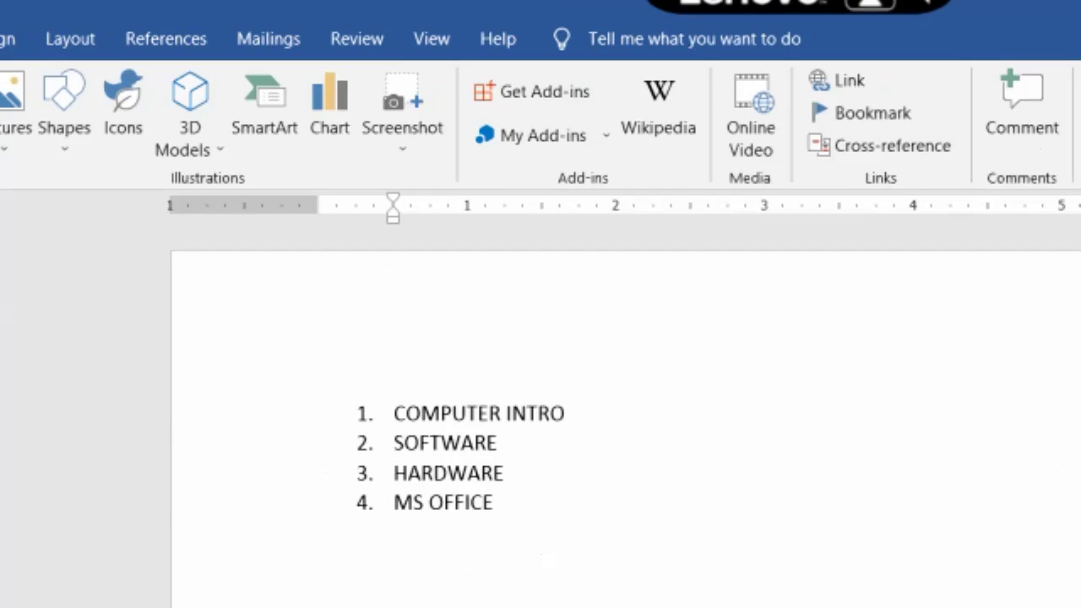
# Step: Hyperlink the COMPUTER INTRO list item to the COMPUTERINTRO bookmark via Place in This Document
pyautogui.doubleClick(441, 413)
pyautogui.scroll(-2, 440, 413)
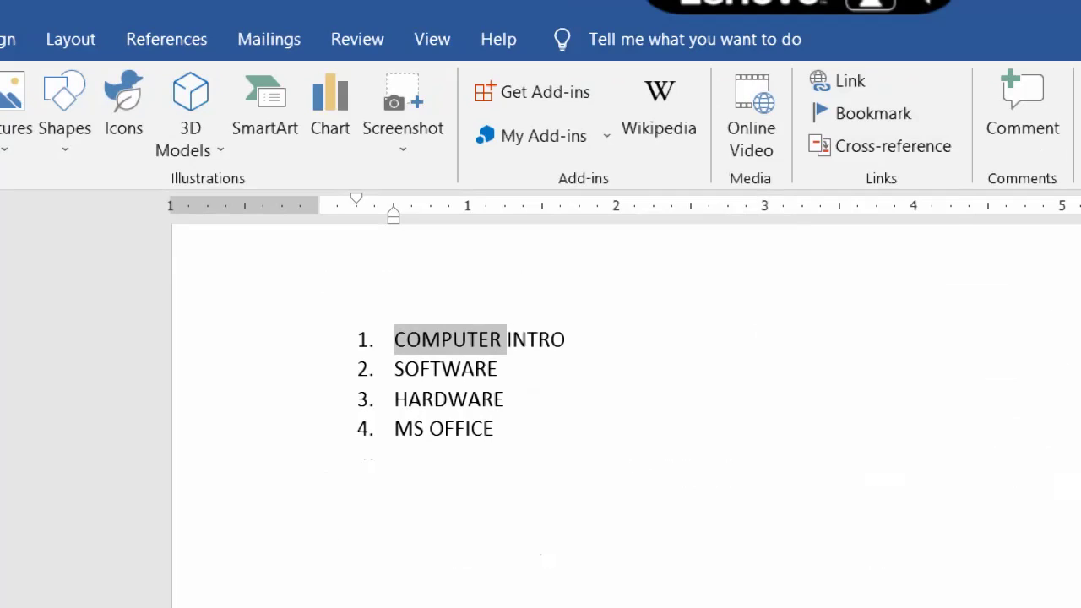
pyautogui.tripleClick(473, 340)
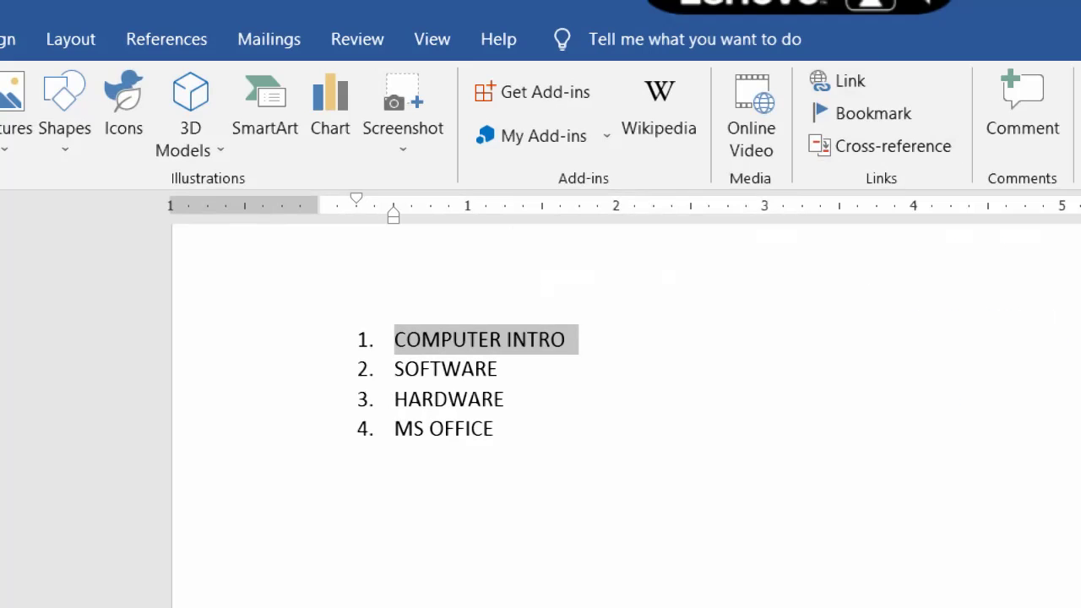
pyautogui.click(840, 80)
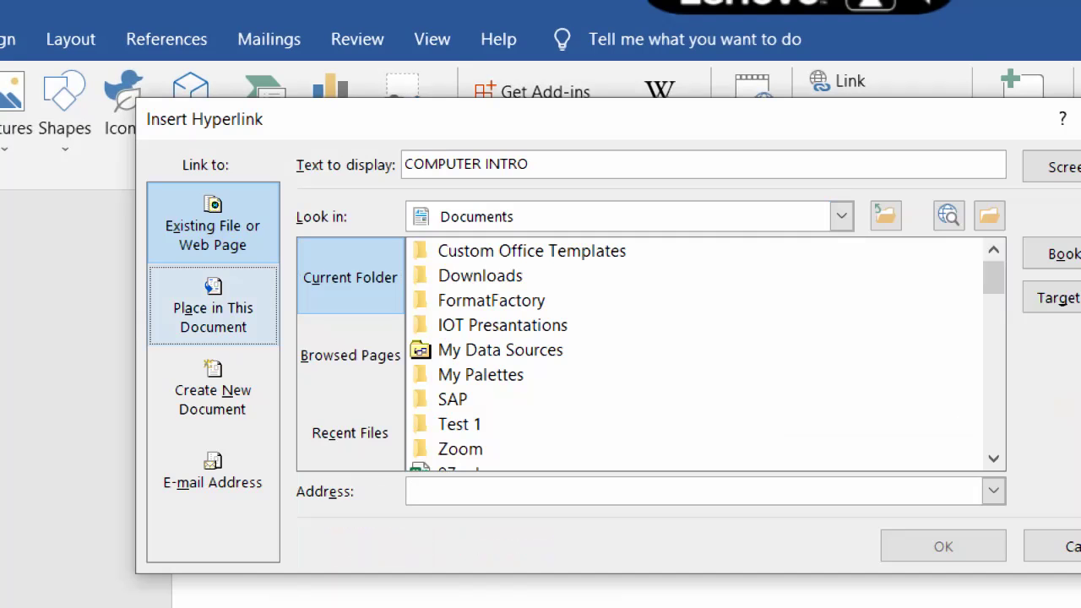
pyautogui.click(213, 306)
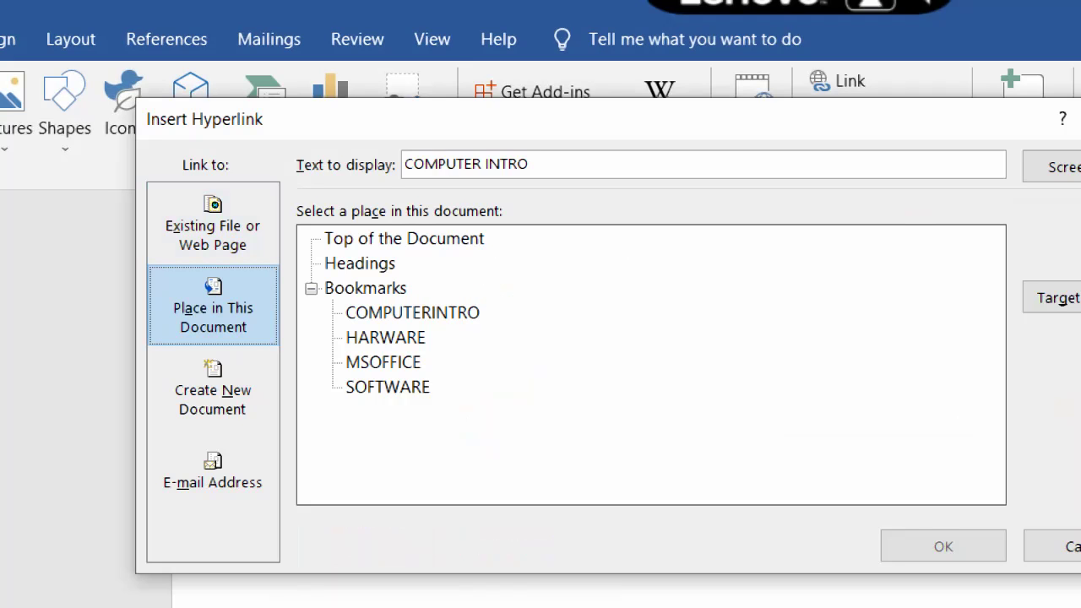
pyautogui.click(412, 312)
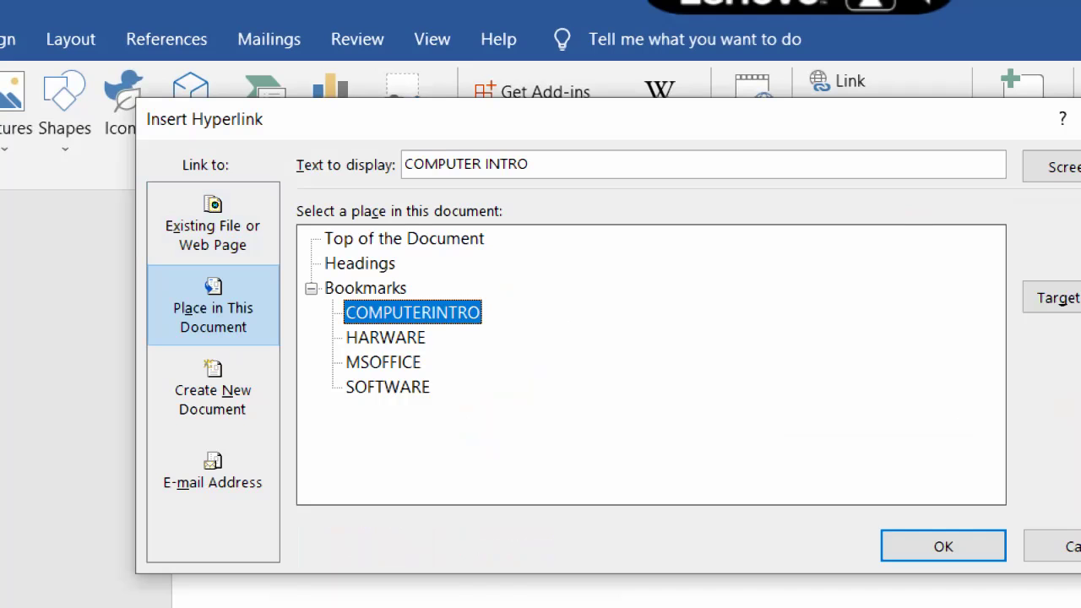
pyautogui.click(943, 546)
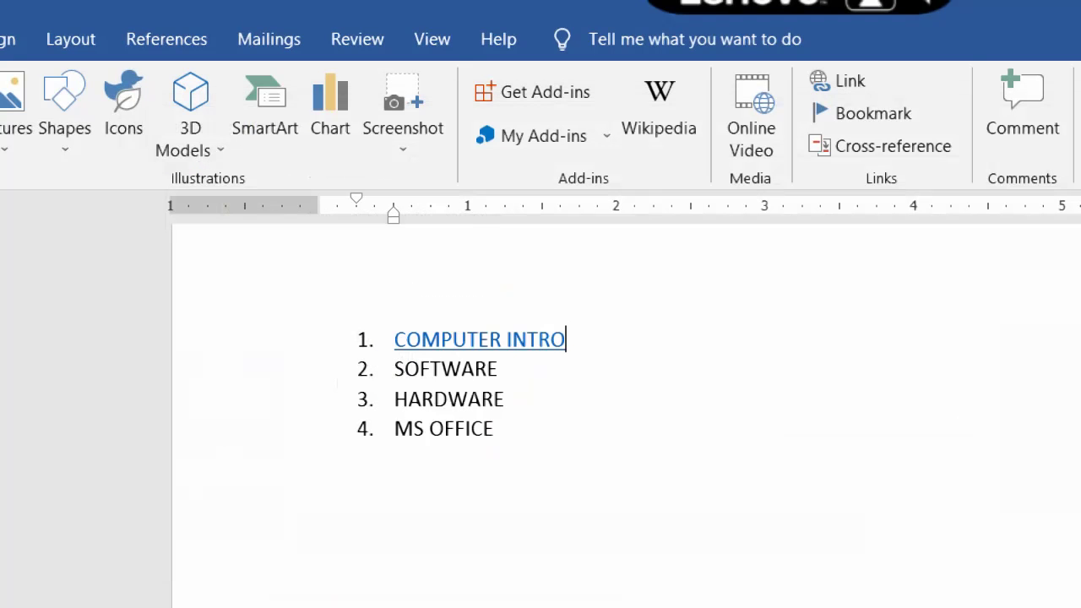
# Step: Hyperlink the SOFTWARE list item to the SOFTWARE bookmark
pyautogui.doubleClick(446, 369)
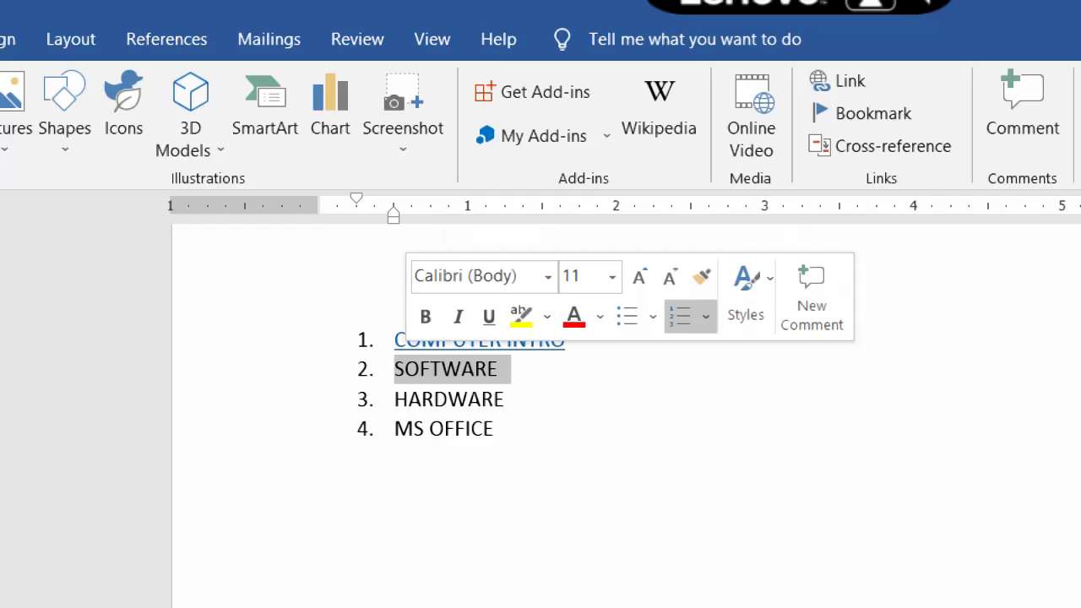
pyautogui.click(841, 81)
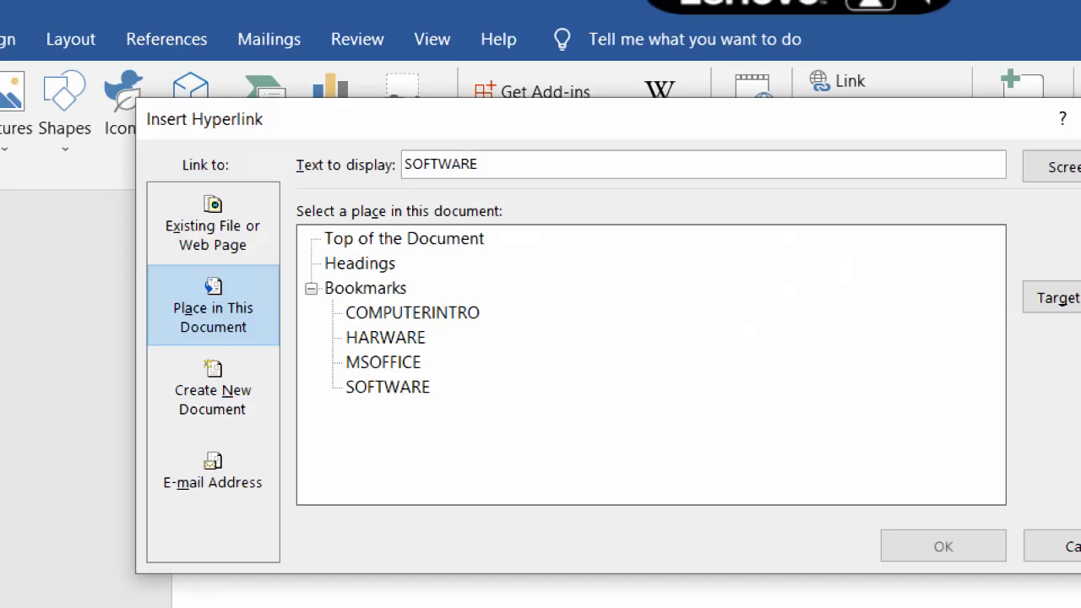
pyautogui.click(388, 387)
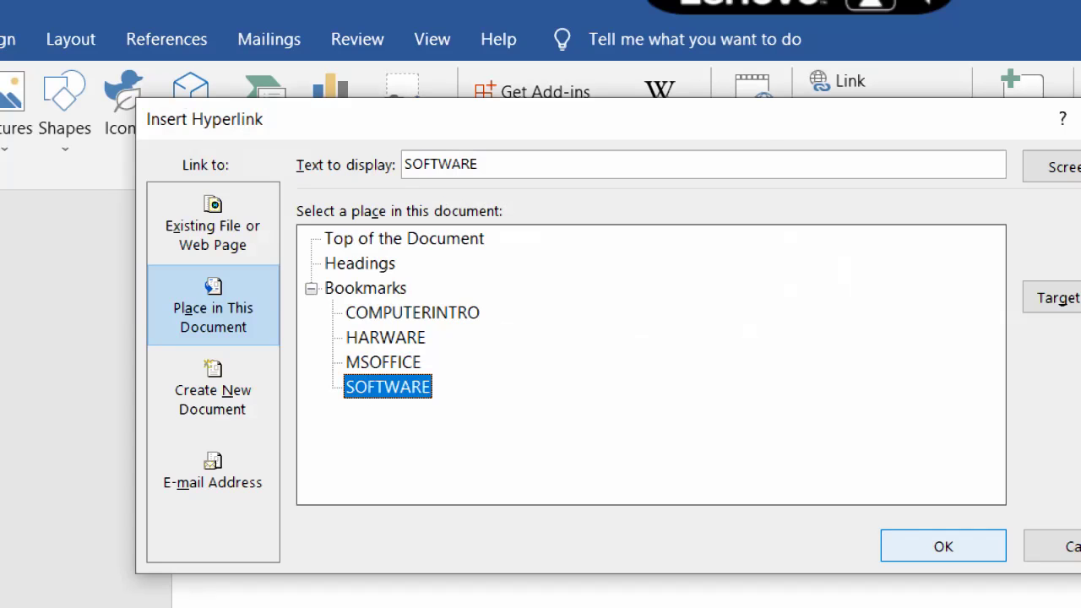
pyautogui.click(943, 546)
# Step: Hyperlink the HARDWARE list item to the HARWARE bookmark
pyautogui.doubleClick(490, 306)
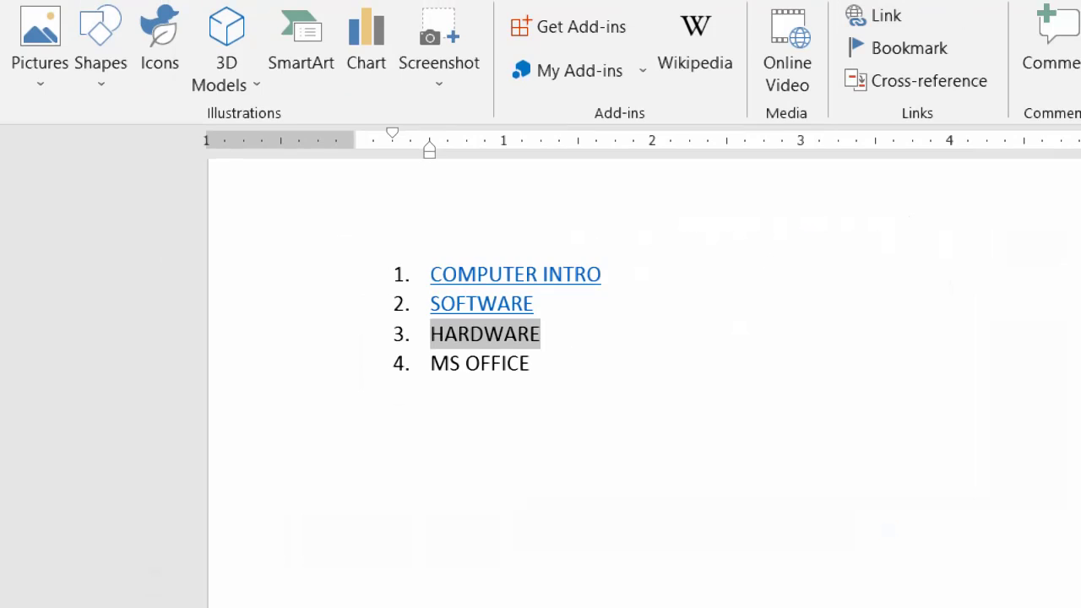
pyautogui.hotkey('ctrl', 'k')
pyautogui.click(421, 272)
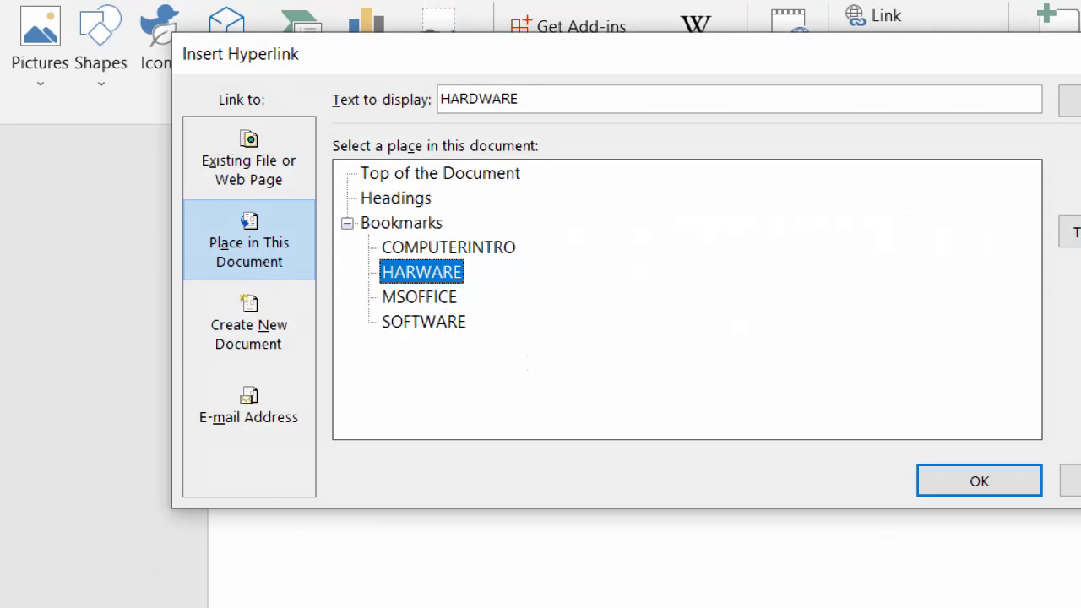
pyautogui.click(979, 481)
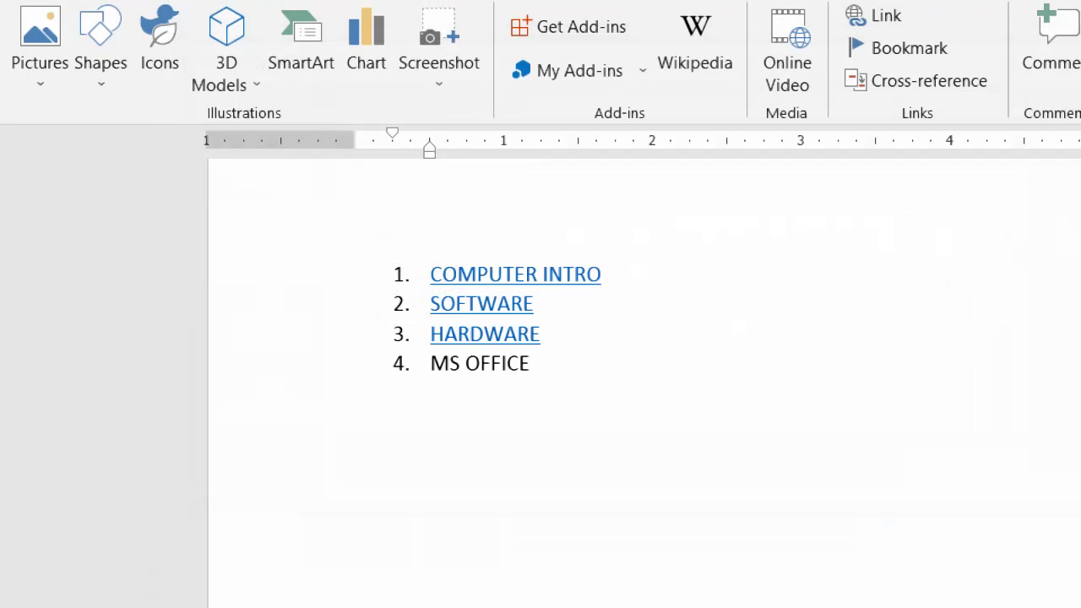
# Step: Hyperlink the MS OFFICE list item to the MSOFFICE bookmark
pyautogui.tripleClick(480, 363)
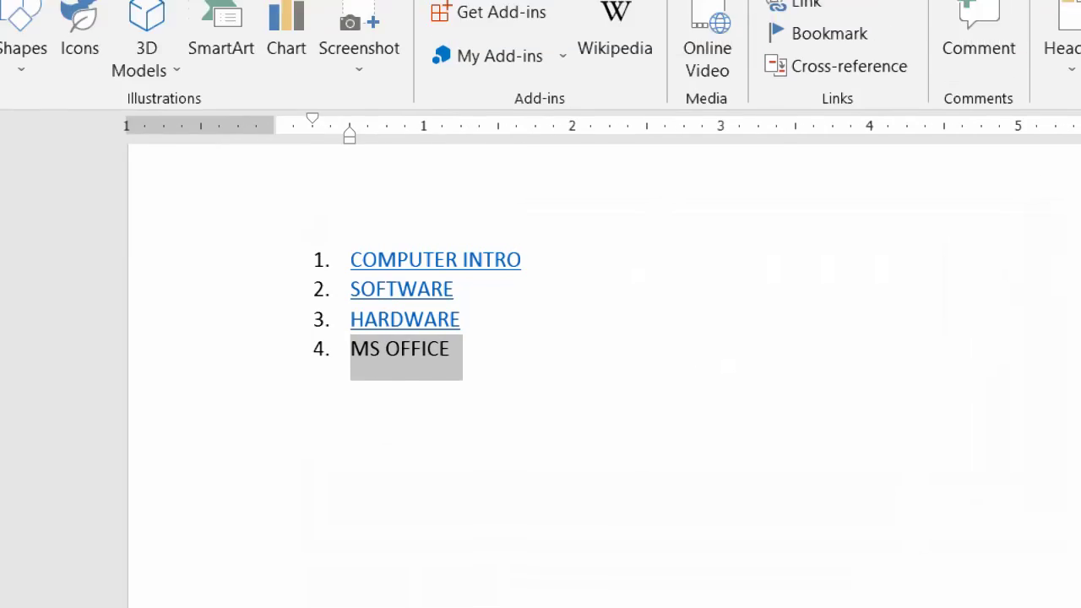
pyautogui.click(794, 58)
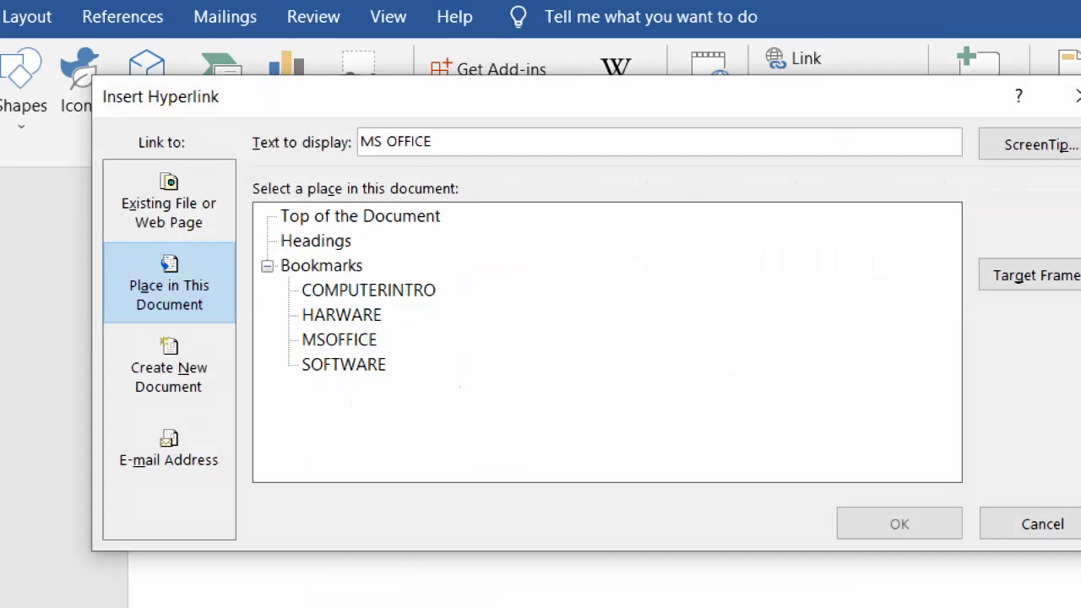
pyautogui.click(339, 338)
pyautogui.press('Return')
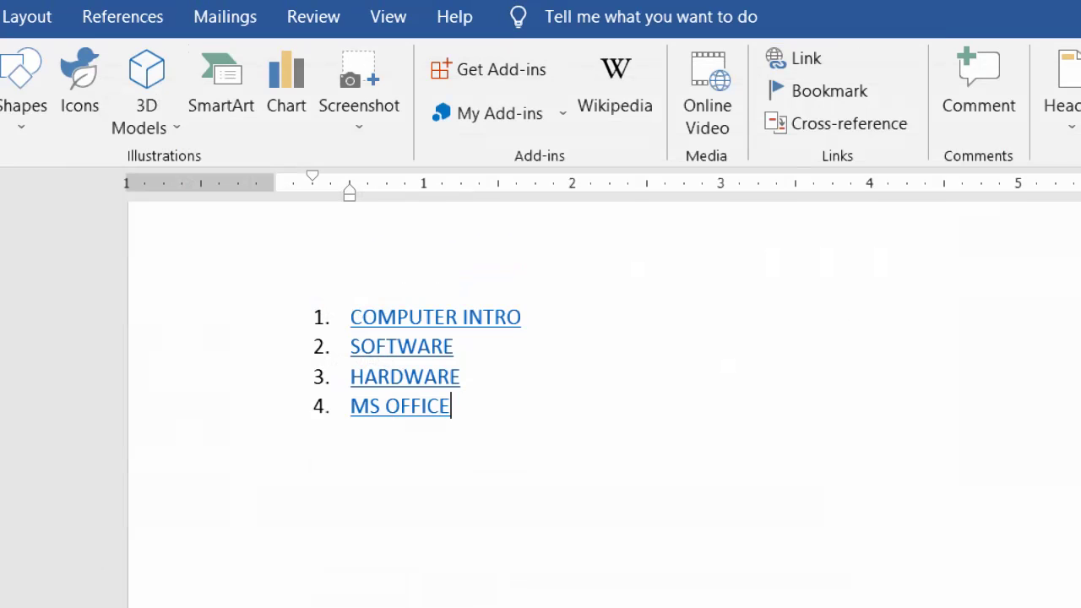
# Step: Follow the HARDWARE list link to land on the HARDWARE heading on page 4
pyautogui.scroll(-1, 592, 406)
pyautogui.scroll(-1, 591, 405)
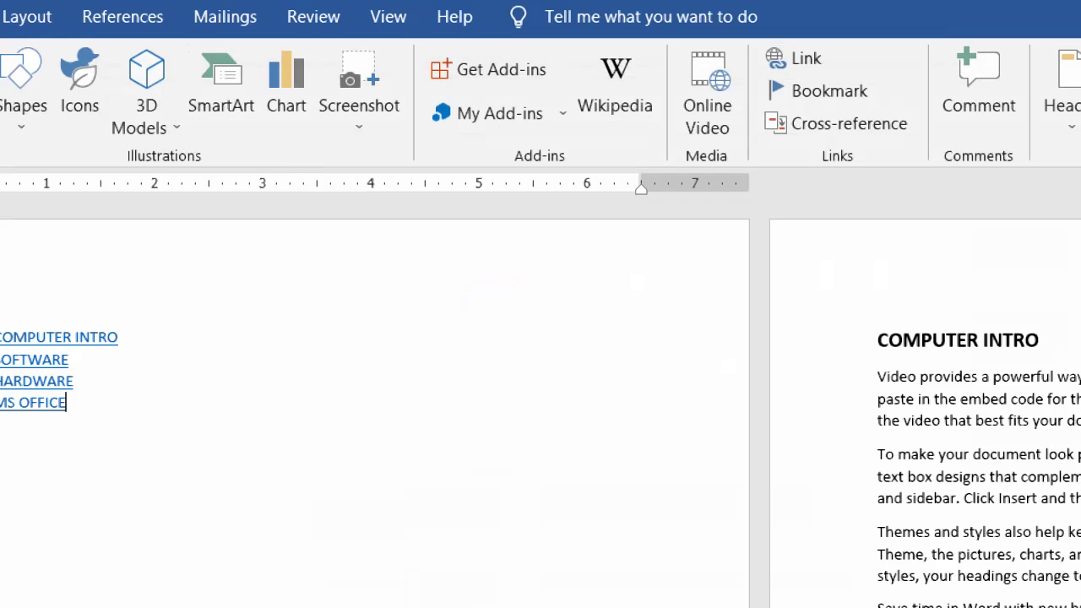
pyautogui.scroll(10, 541, 338)
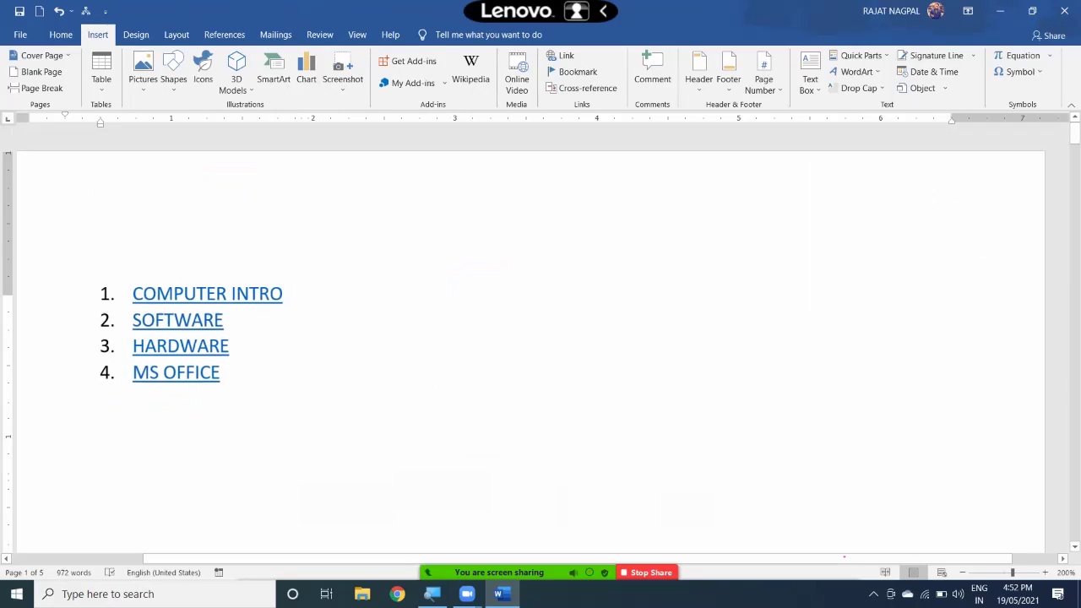
pyautogui.scroll(1, 541, 337)
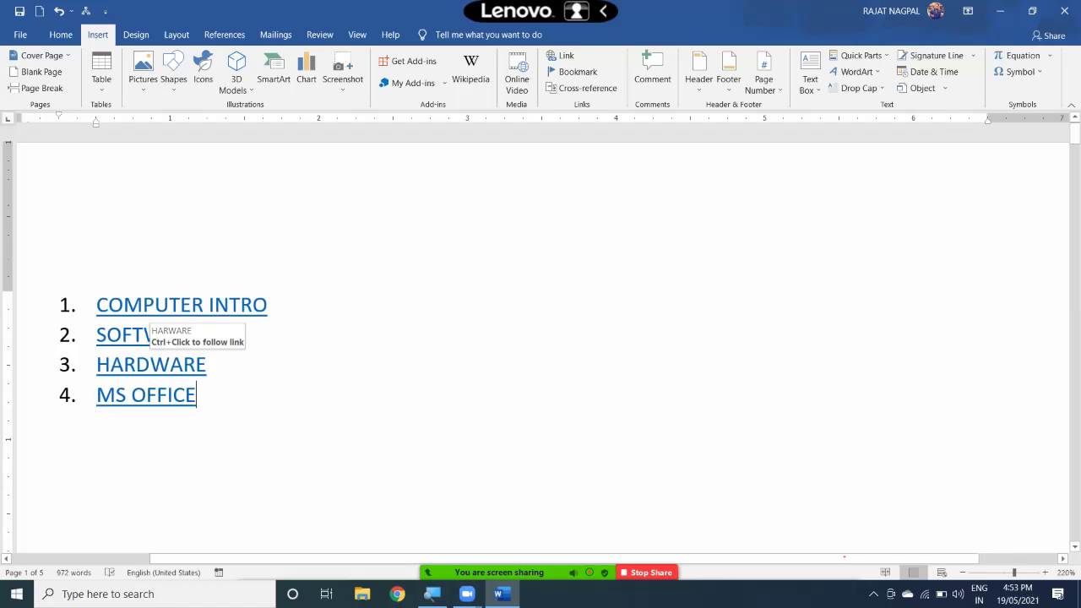
pyautogui.keyDown('ctrl'); pyautogui.scroll(5, 152, 329); pyautogui.keyUp('ctrl')
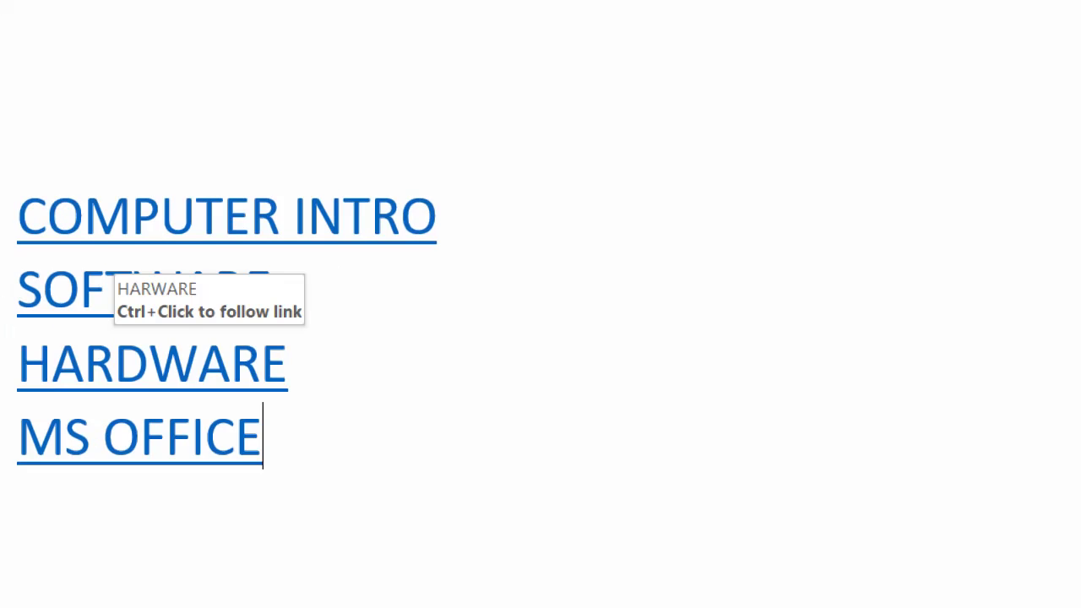
pyautogui.click(328, 304)
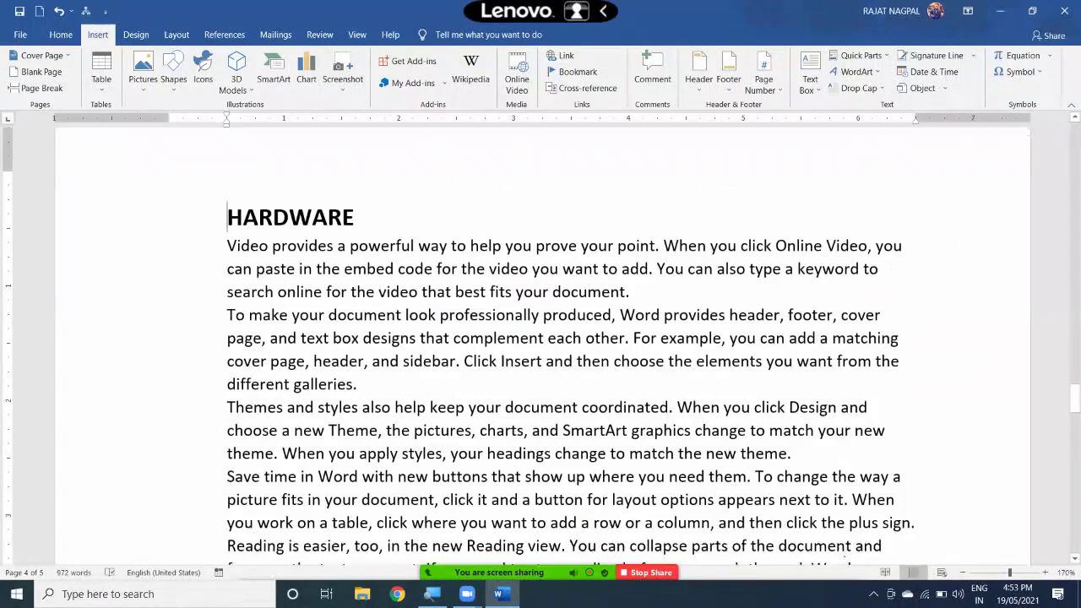
# Step: Scroll back to the list and follow the MS OFFICE link to its section
pyautogui.scroll(-1, 566, 369)
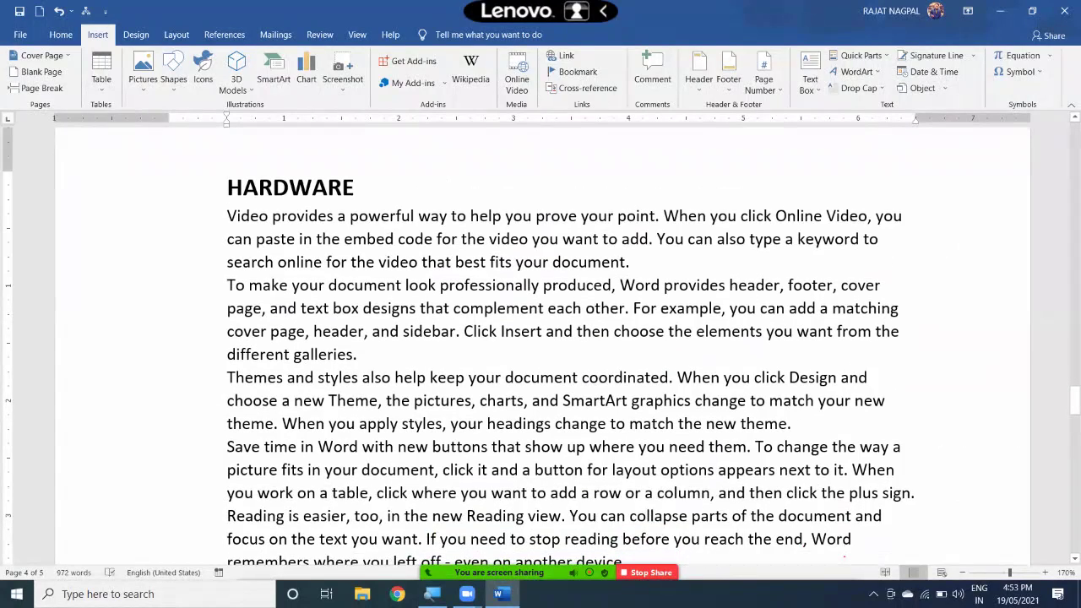
pyautogui.scroll(5, 541, 338)
pyautogui.scroll(5, 541, 338)
pyautogui.scroll(5, 541, 338)
pyautogui.scroll(5, 541, 337)
pyautogui.scroll(10, 288, 296)
pyautogui.scroll(5, 288, 295)
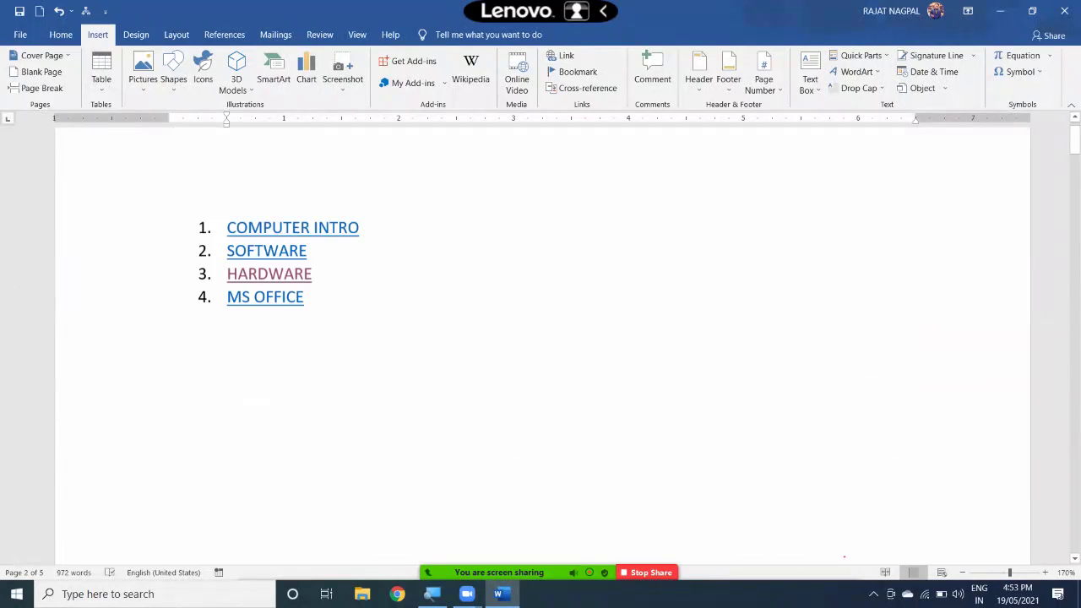
pyautogui.scroll(1, 287, 296)
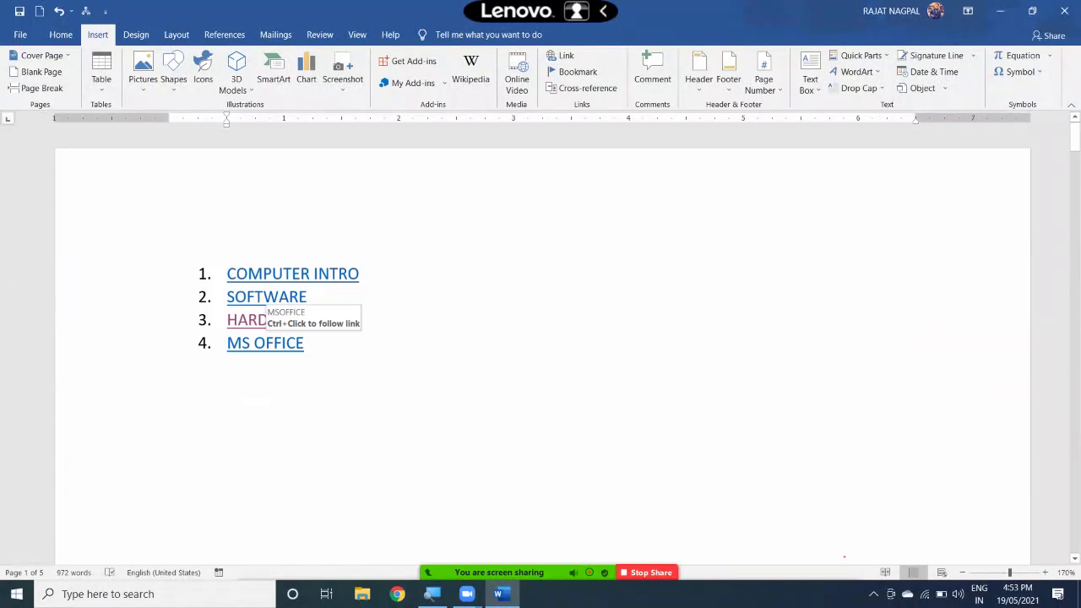
pyautogui.keyDown('ctrl'); pyautogui.click(264, 342); pyautogui.keyUp('ctrl')
# Step: Return to the hyperlinked list on page 1, placing the cursor below it
pyautogui.scroll(-3, 541, 354)
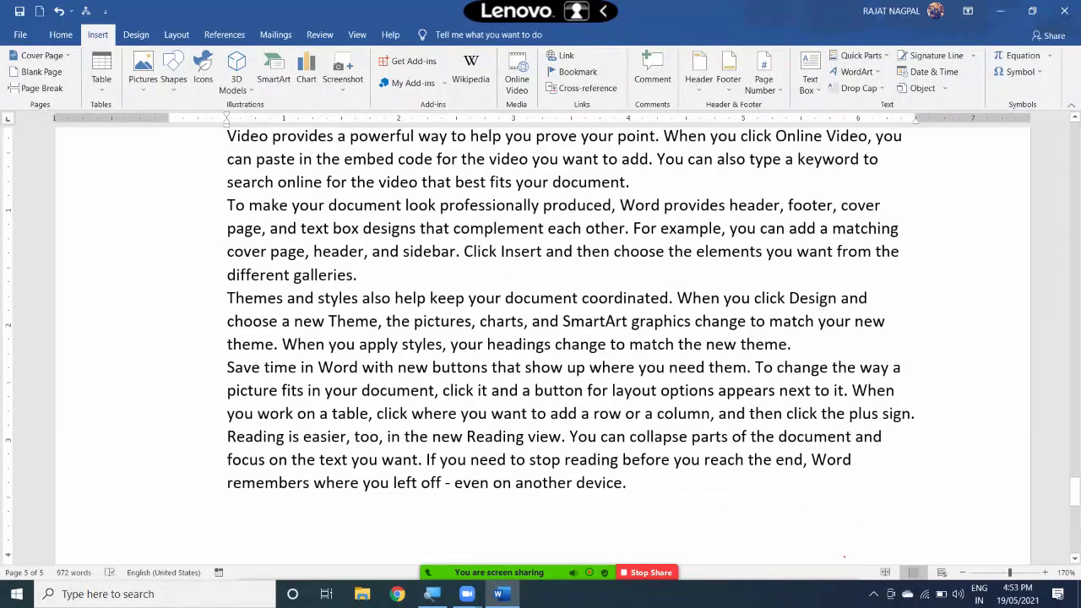
pyautogui.scroll(3, 541, 338)
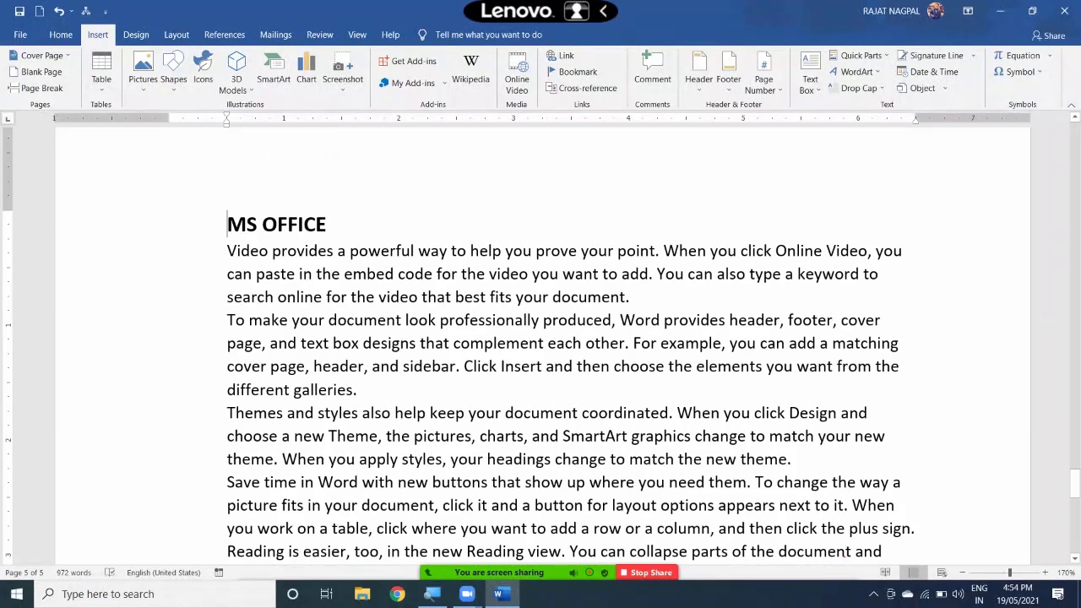
pyautogui.scroll(3, 541, 338)
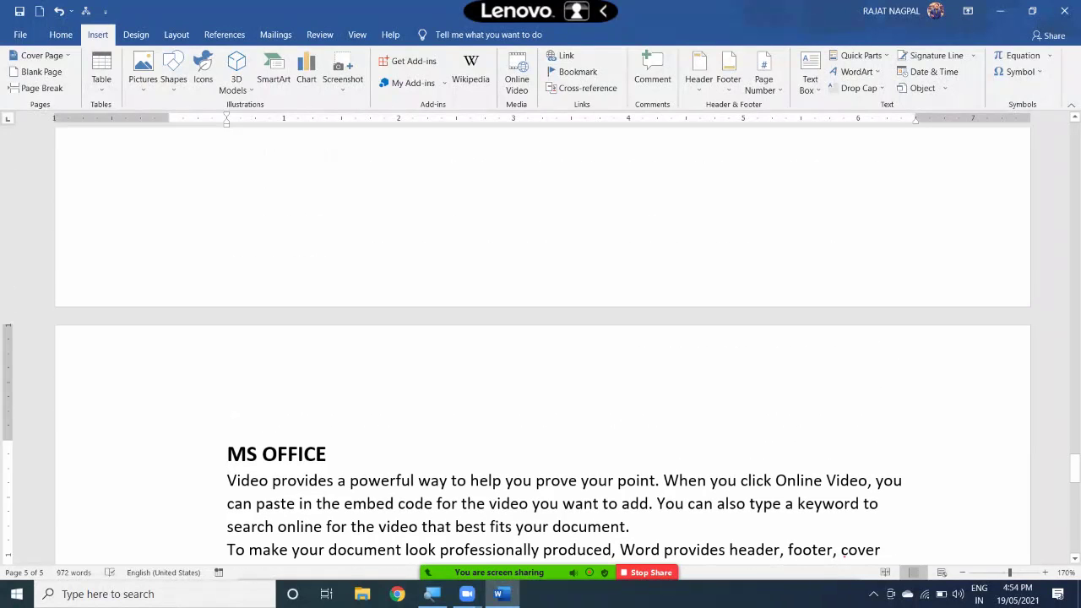
pyautogui.scroll(3, 540, 338)
pyautogui.scroll(2, 540, 338)
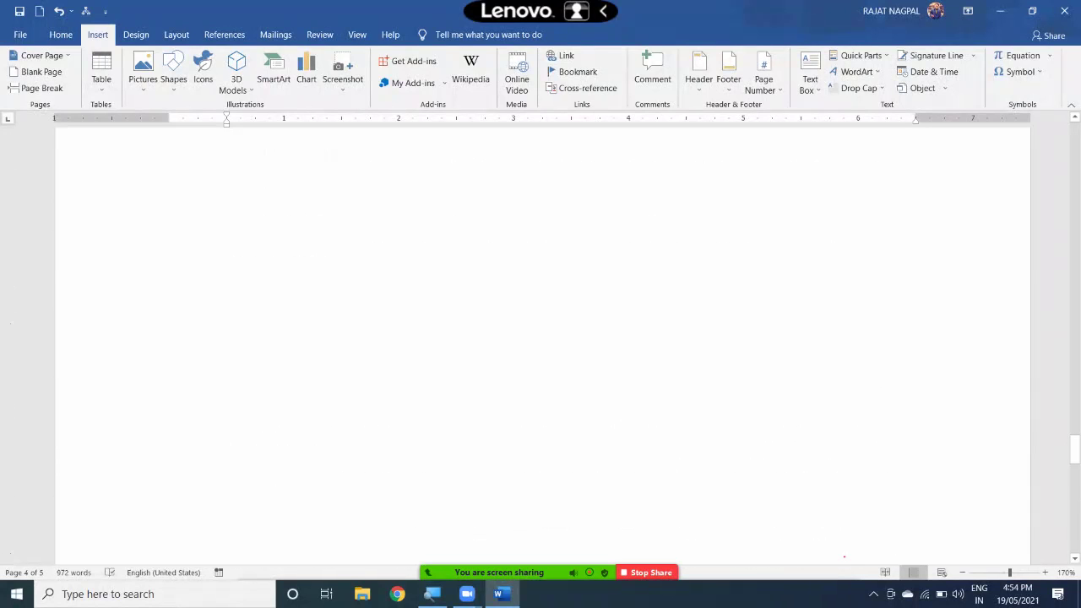
pyautogui.scroll(3, 541, 338)
pyautogui.scroll(3, 541, 338)
pyautogui.scroll(3, 541, 338)
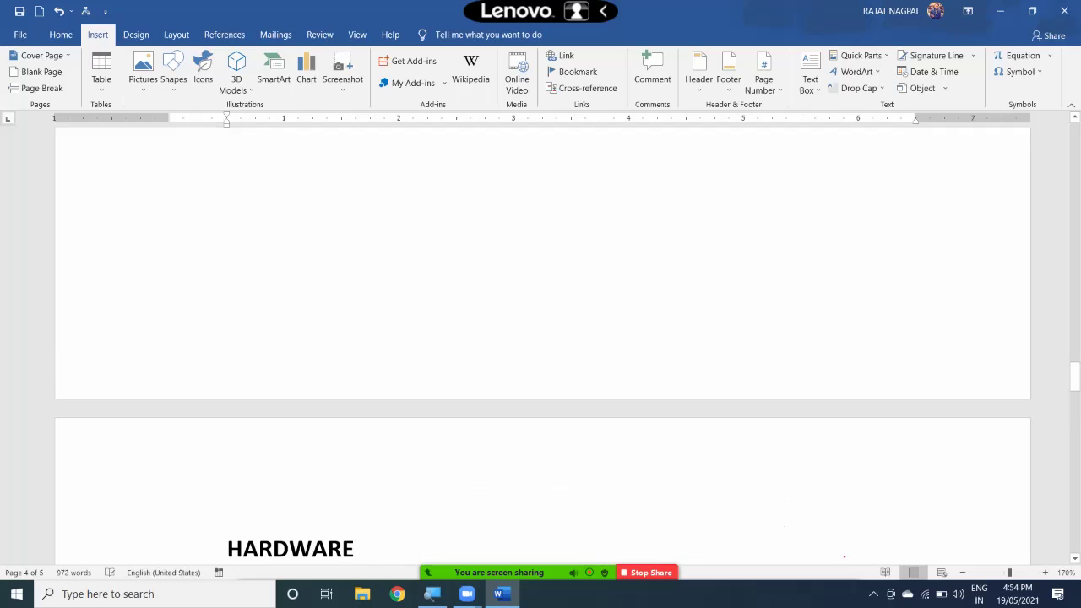
pyautogui.scroll(3, 541, 338)
pyautogui.scroll(3, 541, 338)
pyautogui.scroll(3, 541, 338)
pyautogui.scroll(3, 541, 337)
pyautogui.scroll(3, 540, 338)
pyautogui.scroll(3, 540, 338)
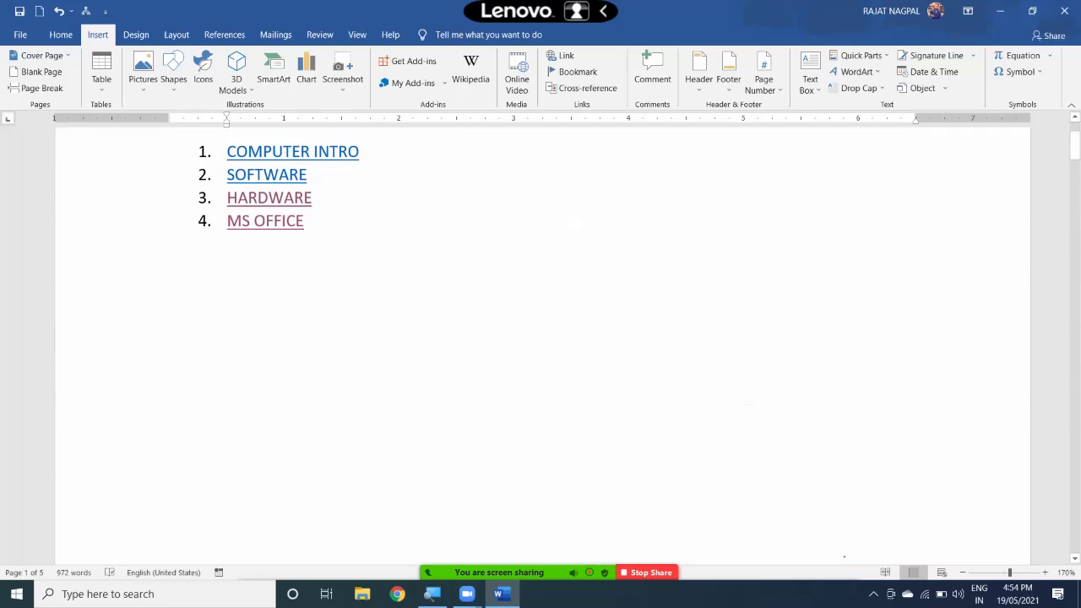
pyautogui.hotkey('ctrl', 'pagedown')
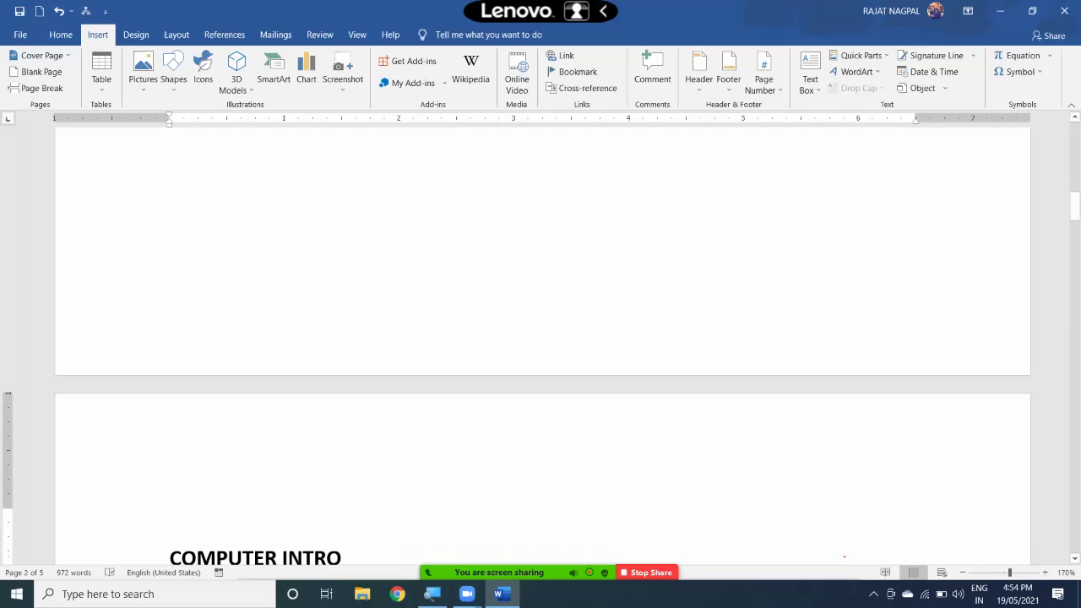
pyautogui.hotkey('ctrl', 'pageup')
pyautogui.press('Home')
pyautogui.press('Down')
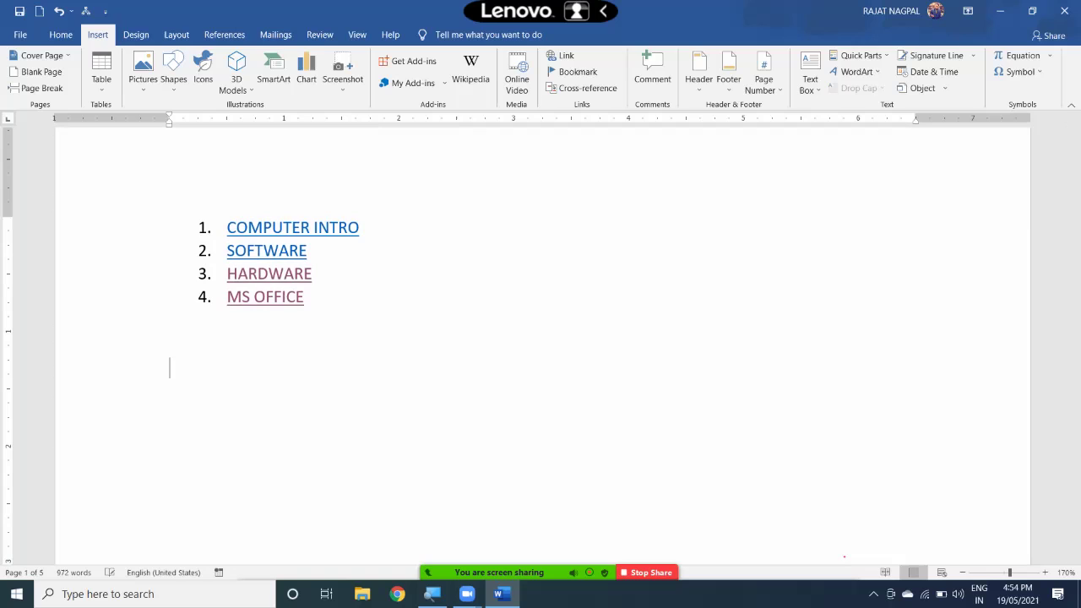
pyautogui.scroll(4, 541, 338)
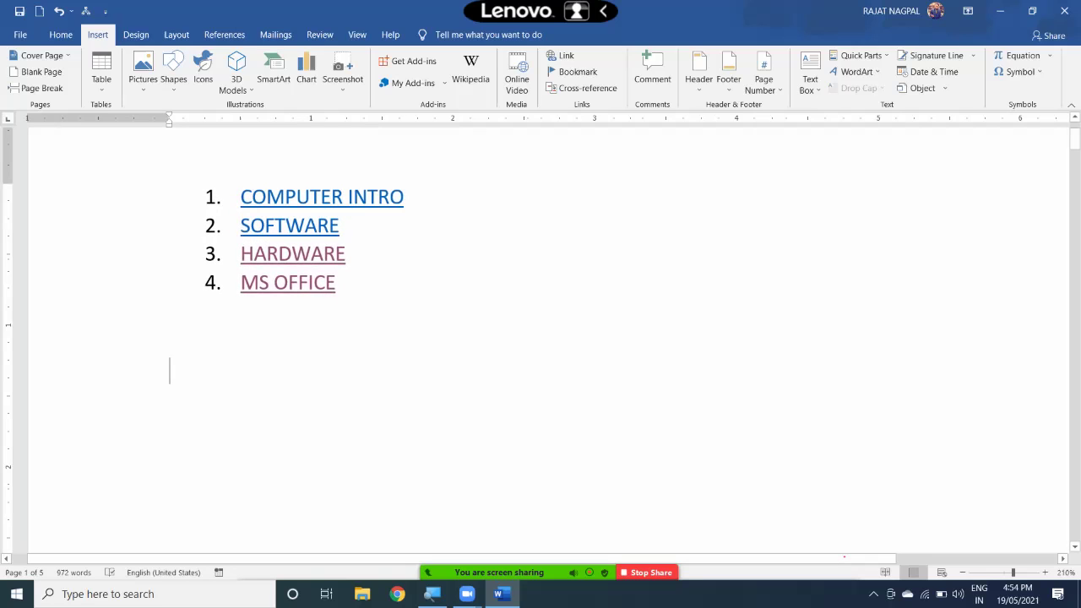
pyautogui.scroll(-1, 540, 338)
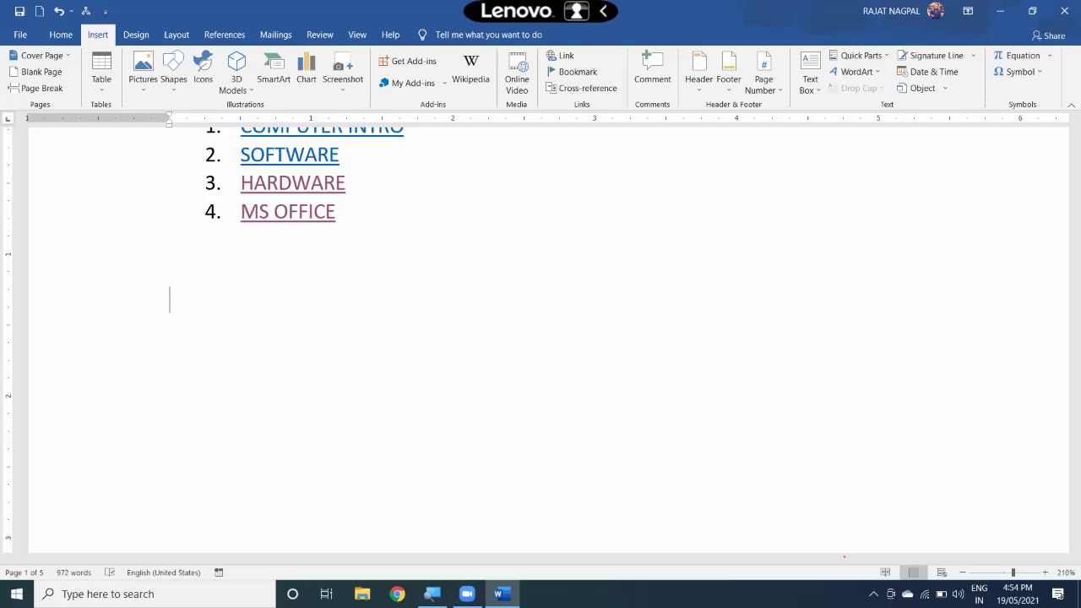
# Step: Type NEXT FILE below the list and select it
pyautogui.write('NEXT FILE')
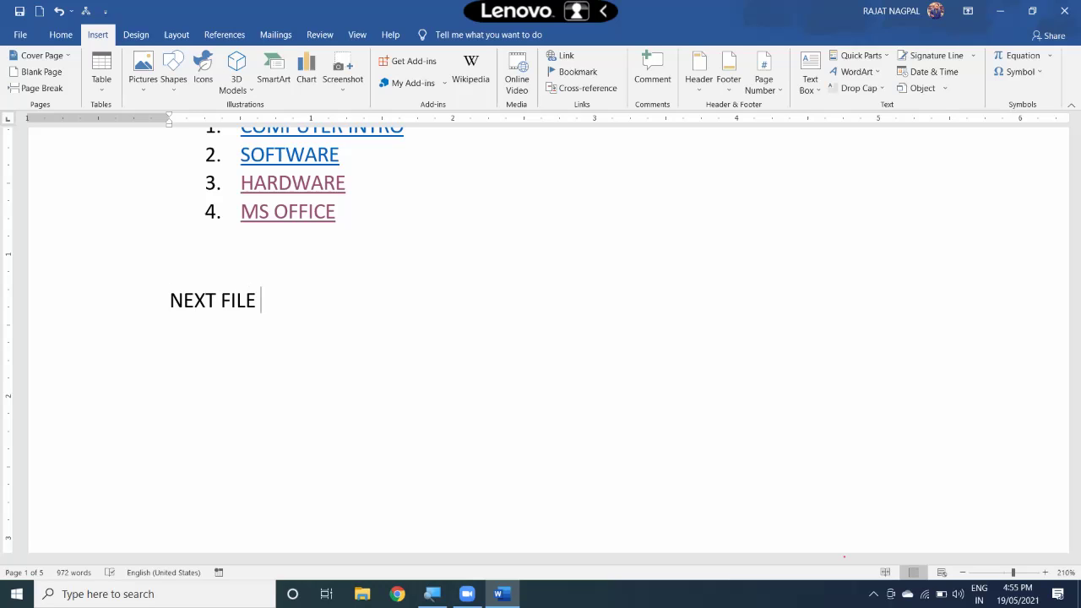
pyautogui.moveTo(170, 300); pyautogui.dragTo(260, 300)
pyautogui.scroll(4, 540, 338)
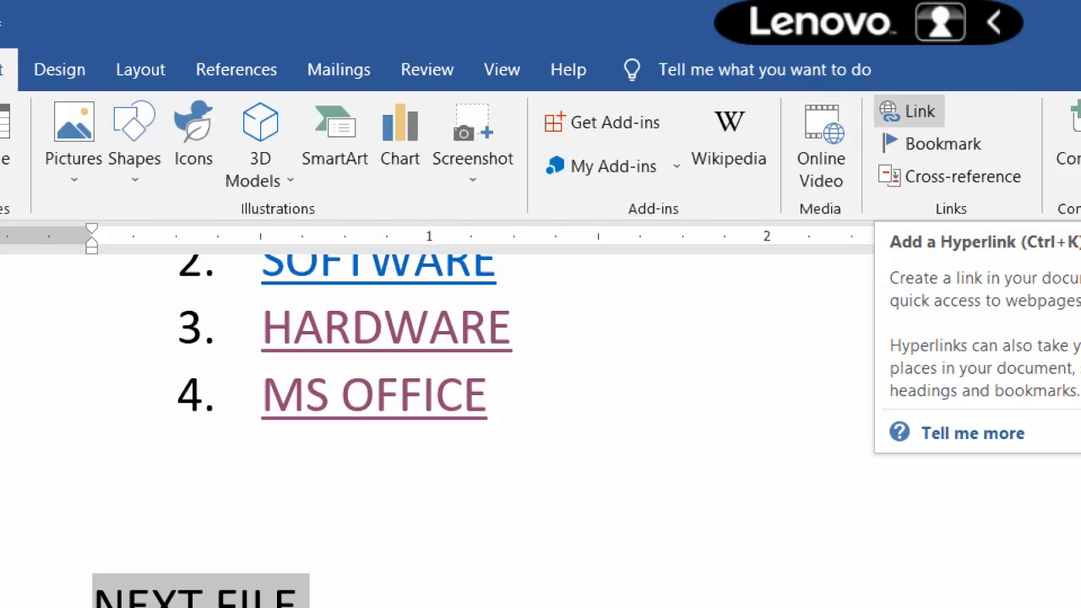
# Step: Start a link on NEXT FILE targeting the existing file GST REGISTRATION.docx in Documents
pyautogui.click(911, 111)
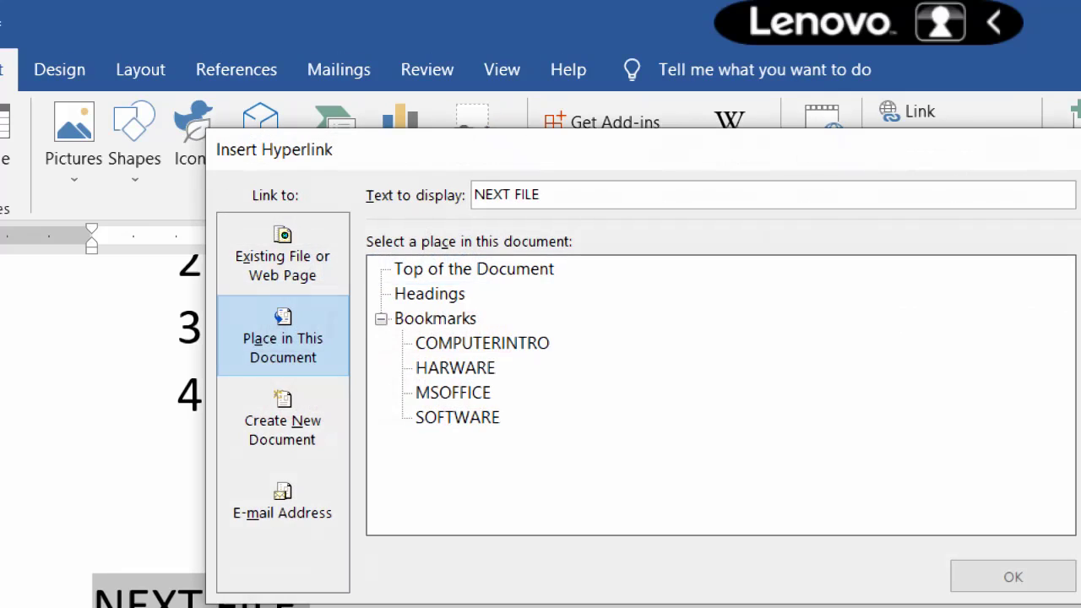
pyautogui.click(283, 338)
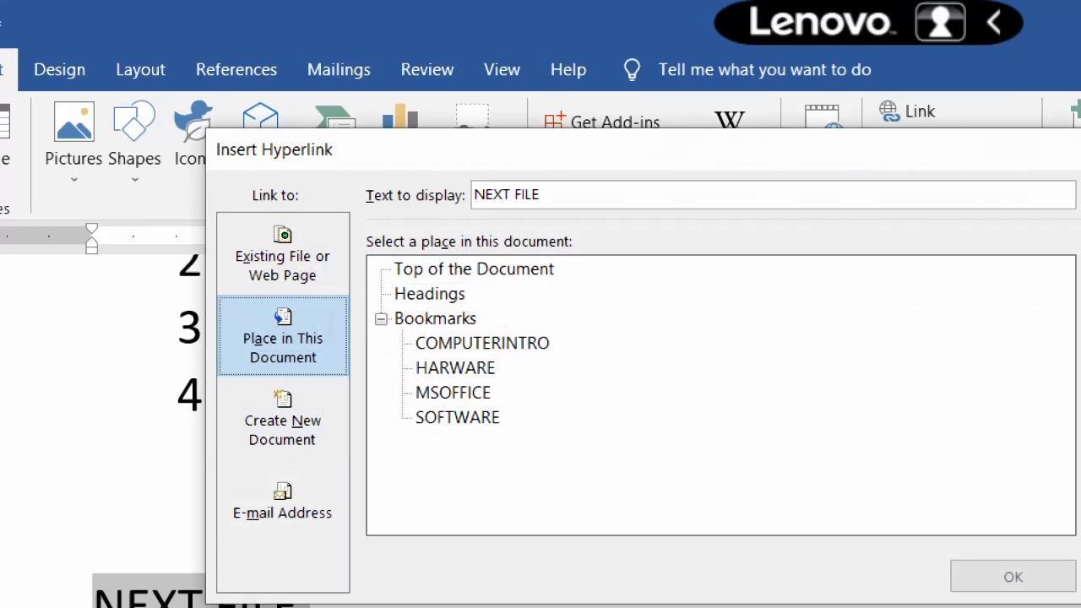
pyautogui.click(282, 256)
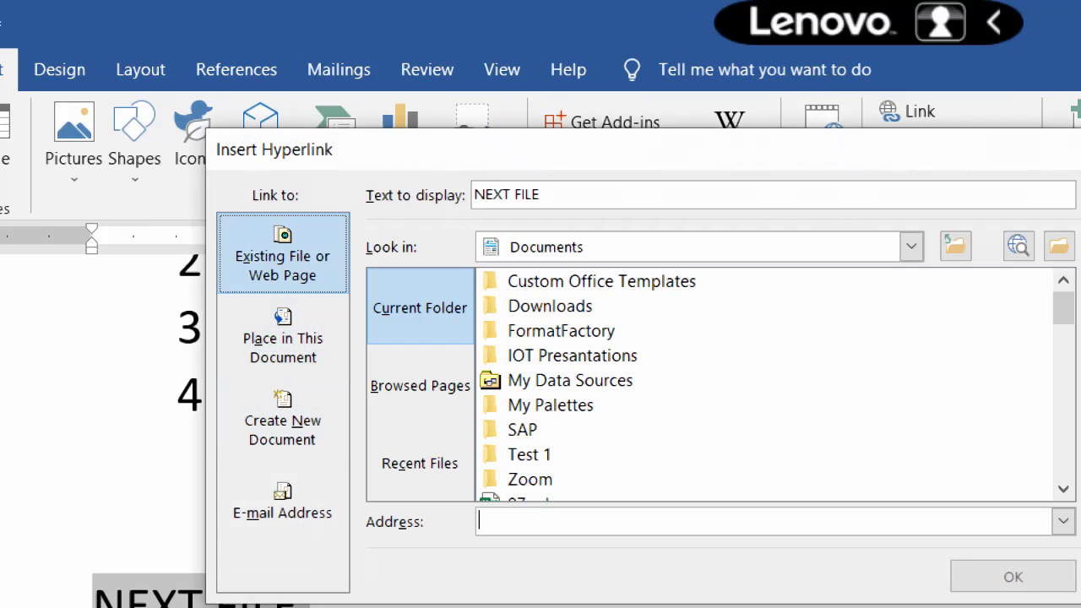
pyautogui.click(283, 338)
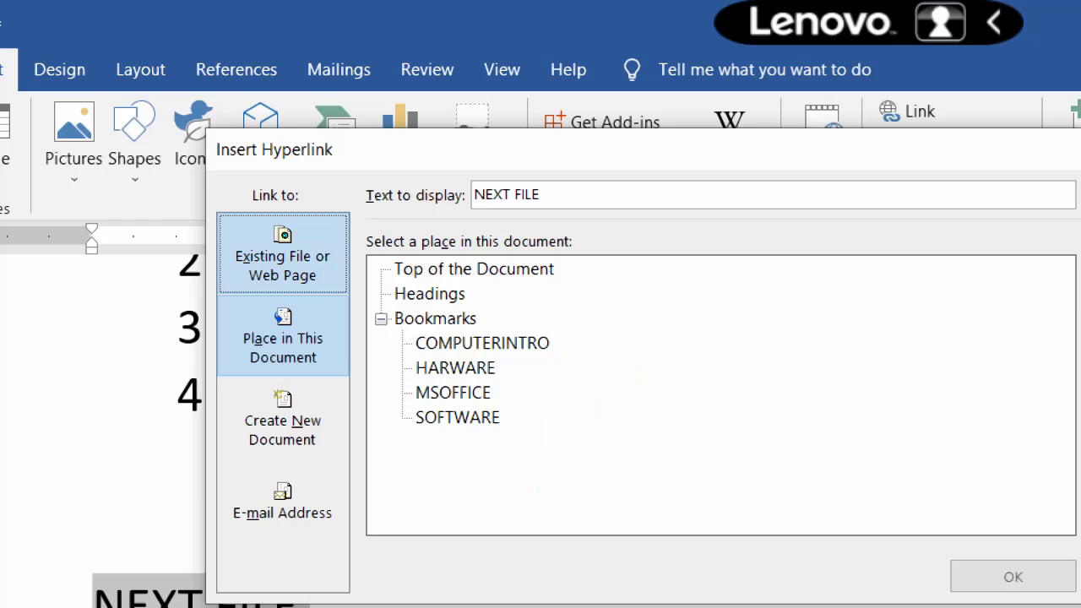
pyautogui.click(283, 253)
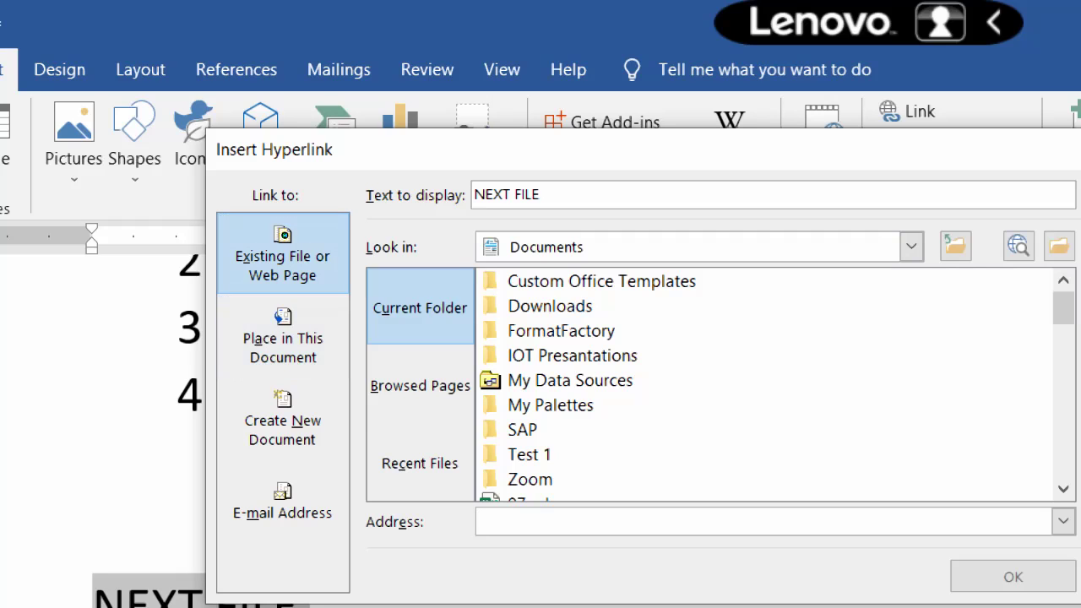
pyautogui.click(591, 521)
pyautogui.scroll(-4, 718, 384)
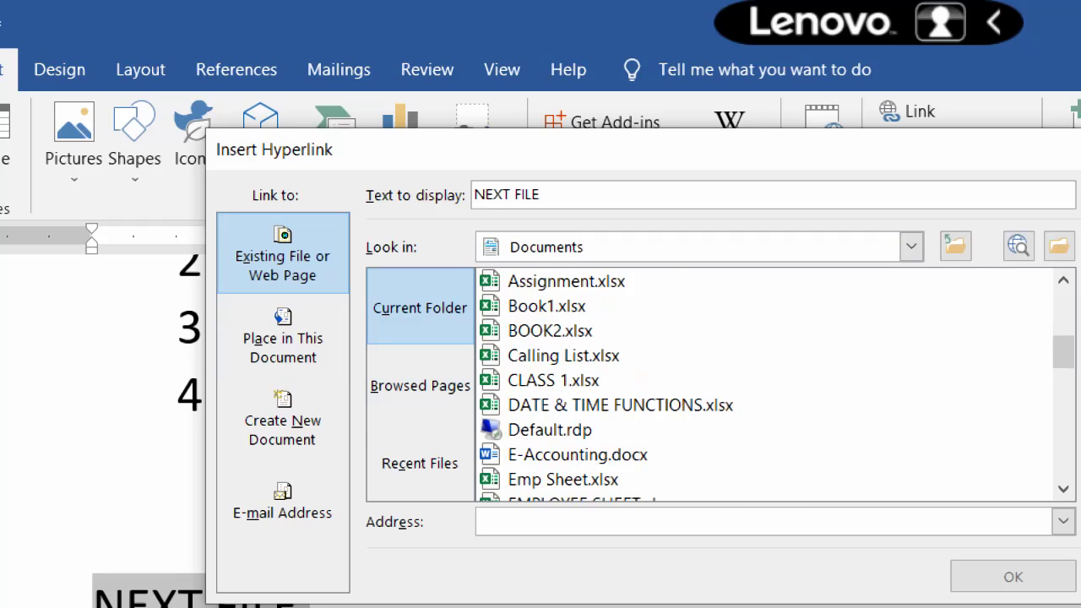
pyautogui.scroll(-1, 718, 384)
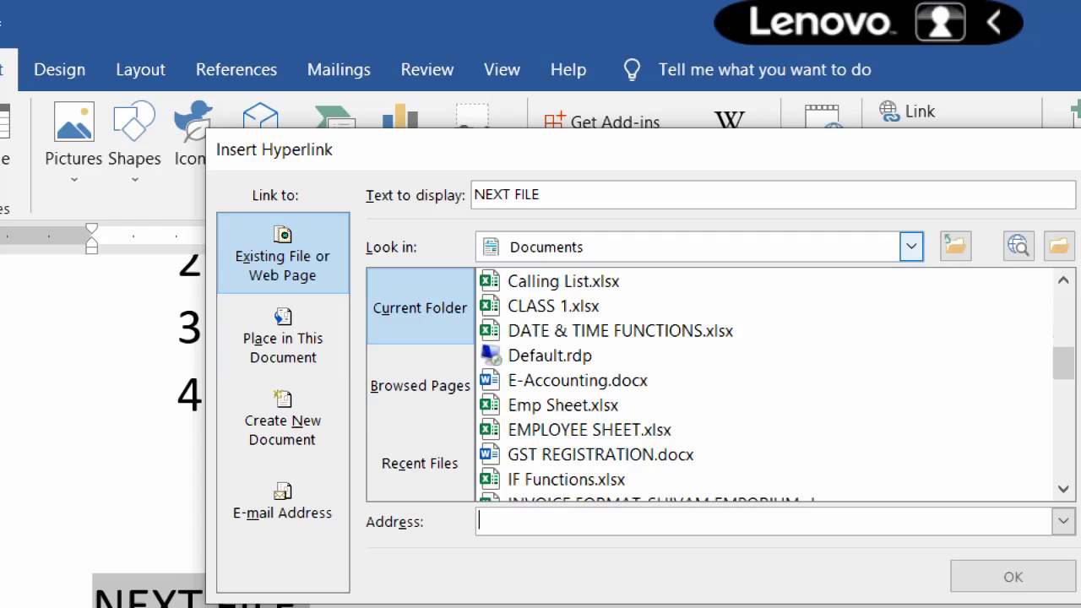
pyautogui.click(910, 246)
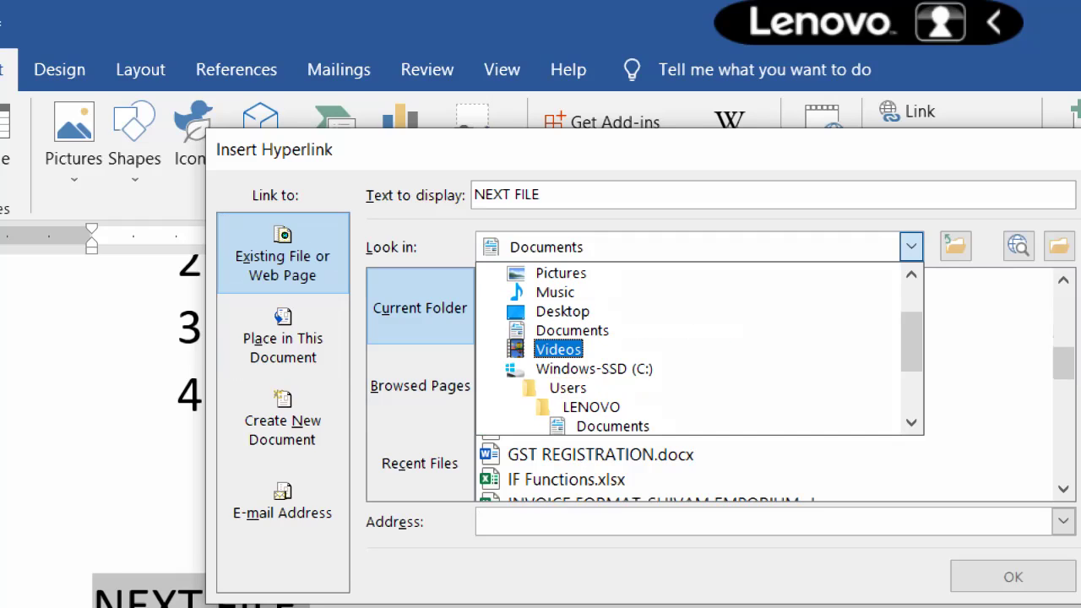
pyautogui.click(980, 379)
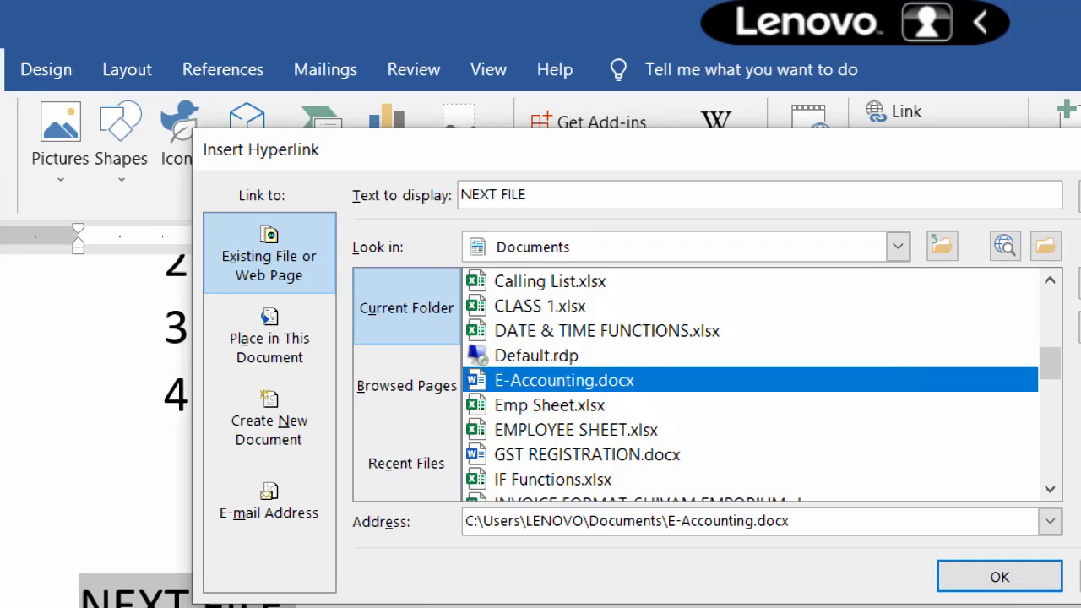
pyautogui.click(587, 455)
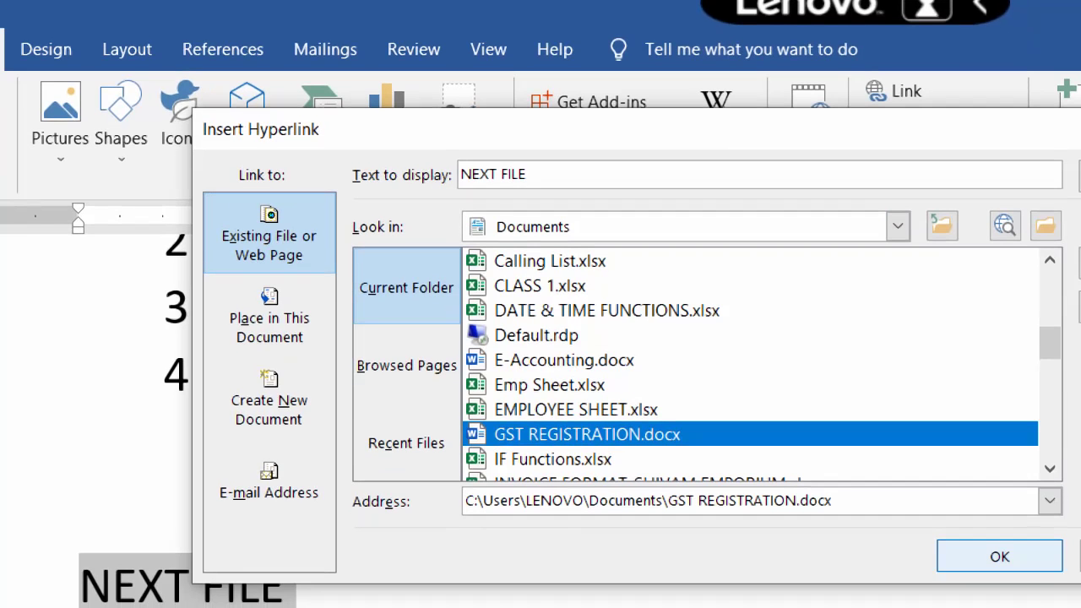
# Step: Confirm the NEXT FILE link to GST REGISTRATION.docx and follow it to open that document
pyautogui.press('Return')
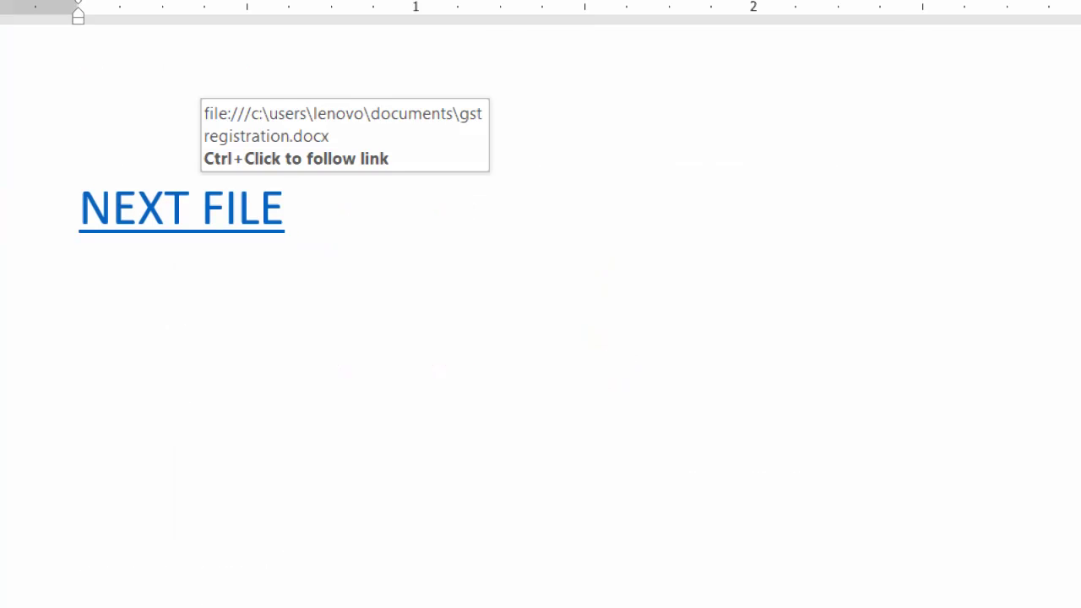
pyautogui.keyDown('ctrl'); pyautogui.click(182, 208); pyautogui.keyUp('ctrl')
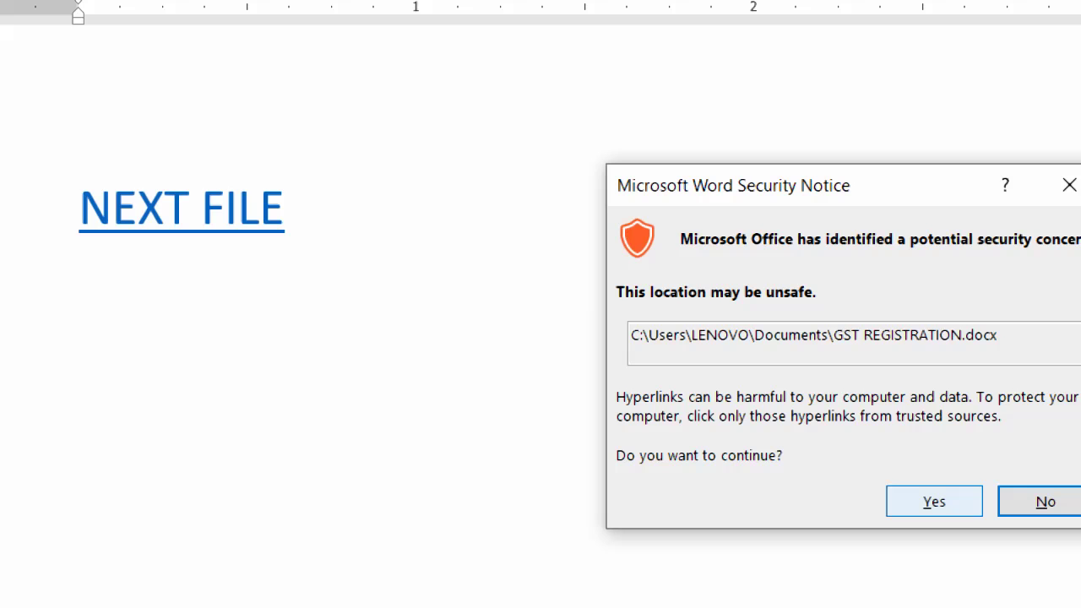
pyautogui.click(934, 502)
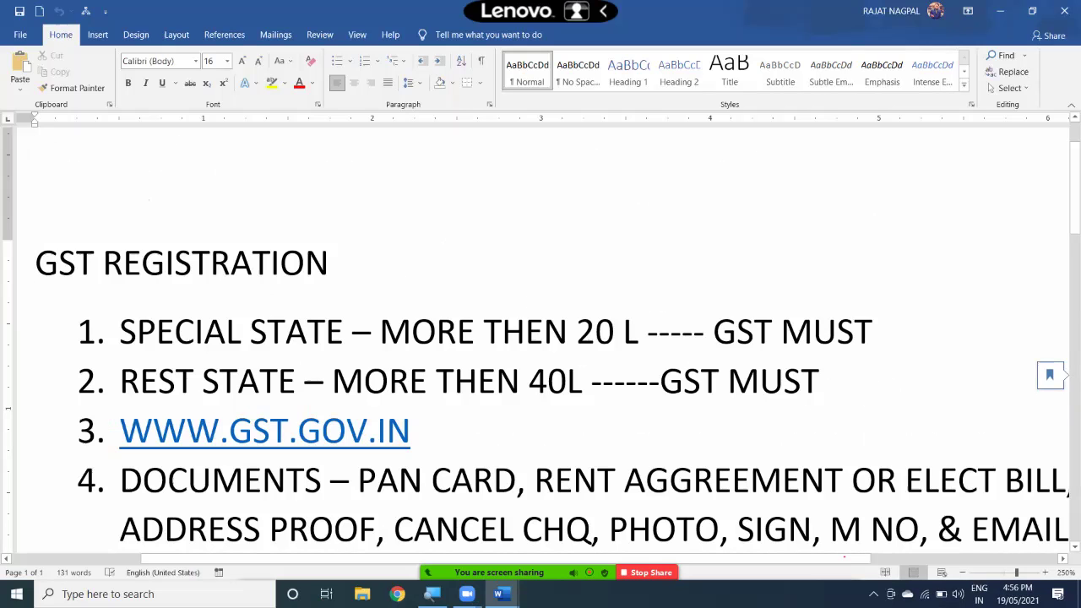
# Step: Glance through GST REGISTRATION.docx, then switch back to the document containing NEXT FILE
pyautogui.scroll(-3, 540, 338)
pyautogui.scroll(3, 541, 338)
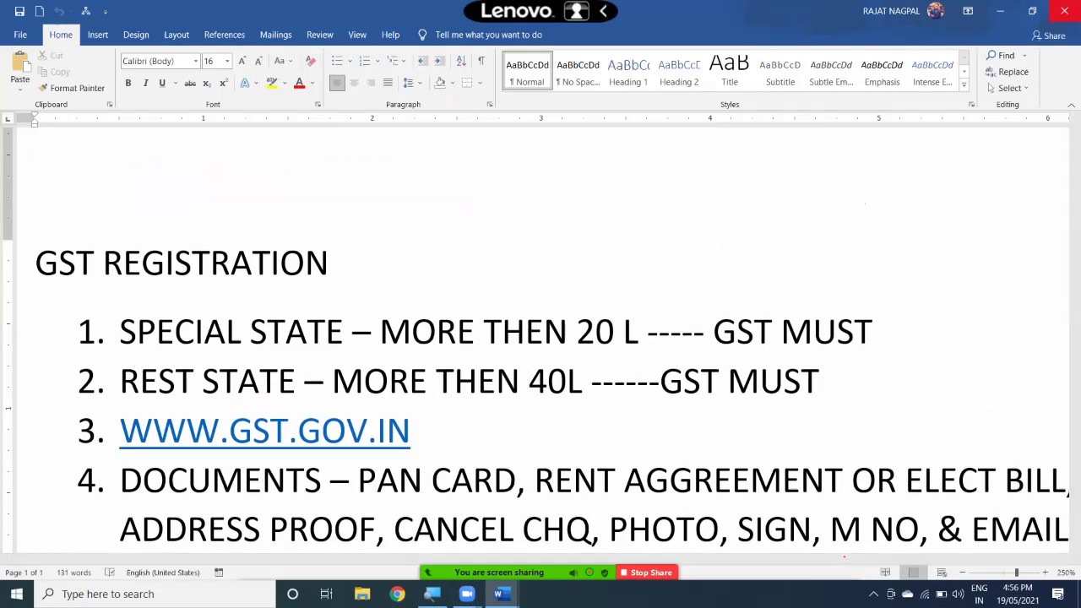
pyautogui.hotkey('alt', 'Tab')
# Step: Retarget the NEXT FILE link to Adv Date & Time.xlsx and follow it to open the workbook
pyautogui.keyDown('ctrl'); pyautogui.scroll(13, 541, 338); pyautogui.keyUp('ctrl')
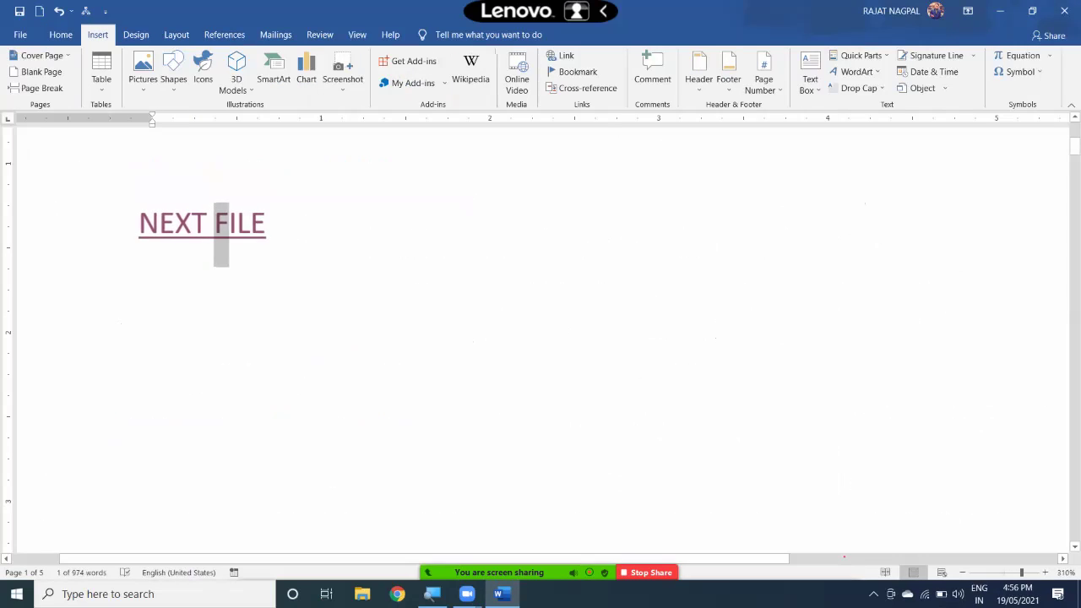
pyautogui.tripleClick(223, 243)
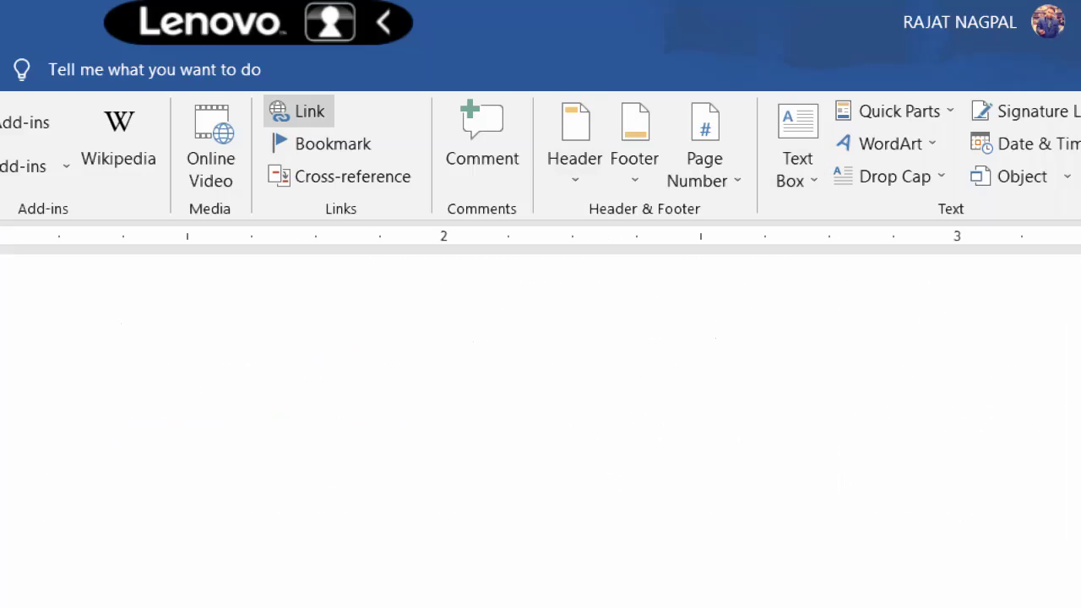
pyautogui.click(300, 111)
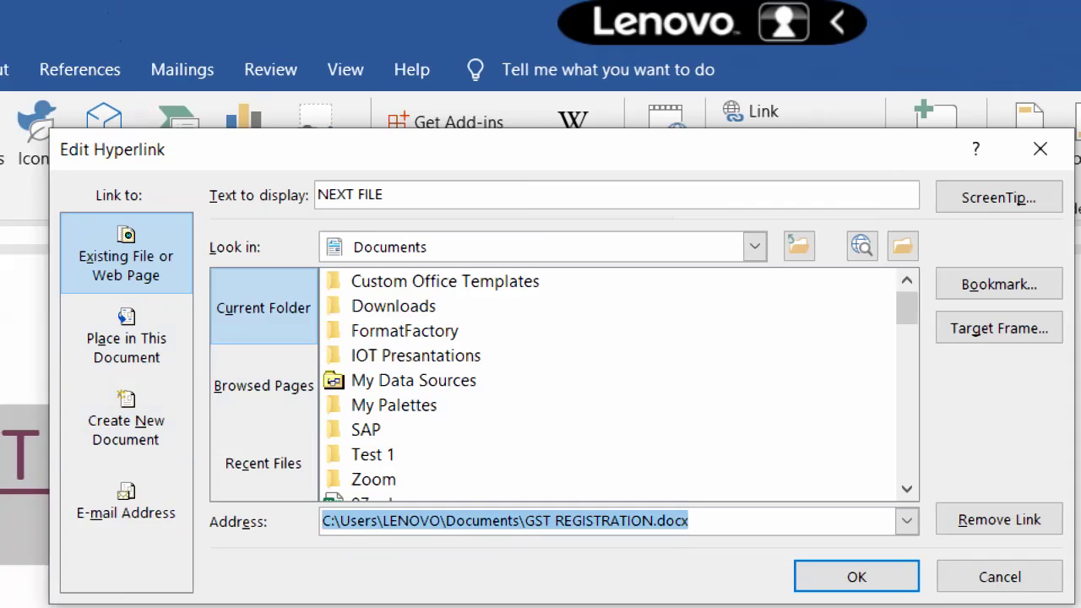
pyautogui.click(394, 406)
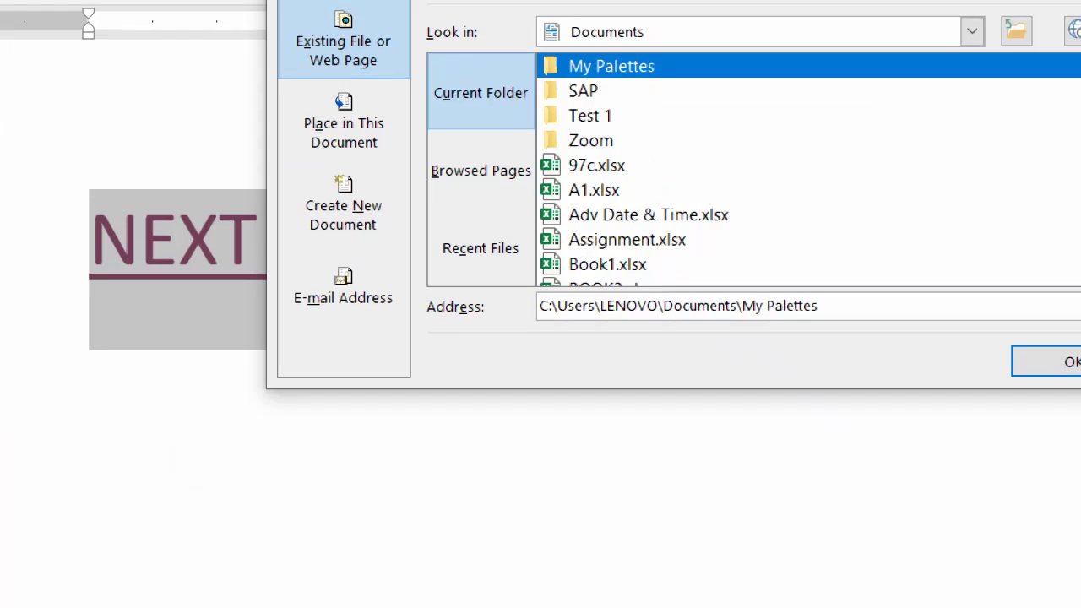
pyautogui.click(648, 214)
pyautogui.click(1056, 361)
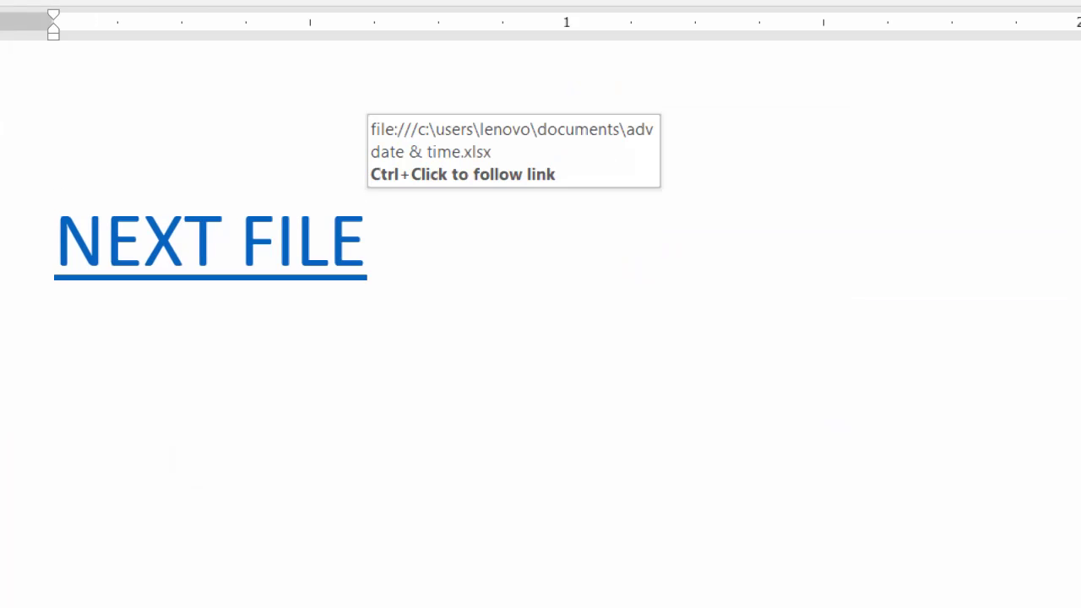
pyautogui.keyDown('ctrl'); pyautogui.click(355, 245); pyautogui.keyUp('ctrl')
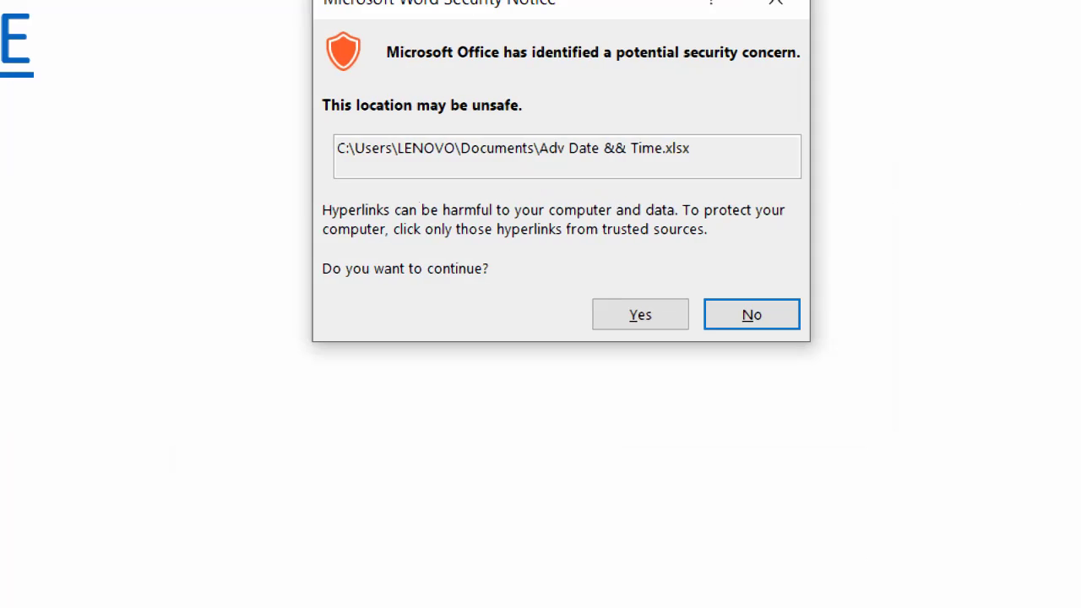
pyautogui.click(640, 315)
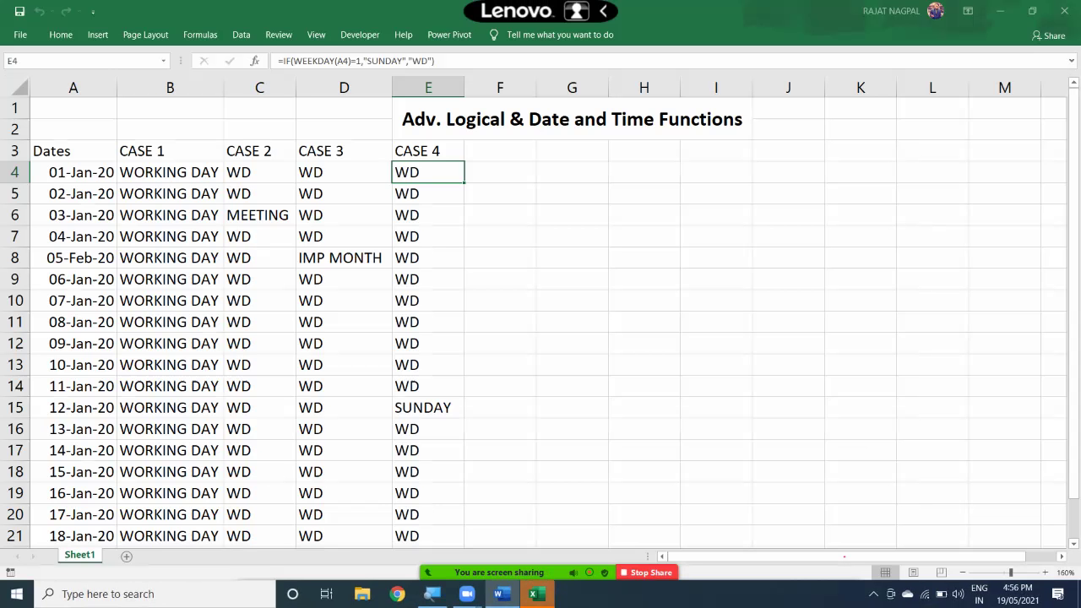
# Step: Close Excel with Alt+F4, choosing Don't Save for Adv Date & Time.xlsx
pyautogui.hotkey('alt', 'F4')
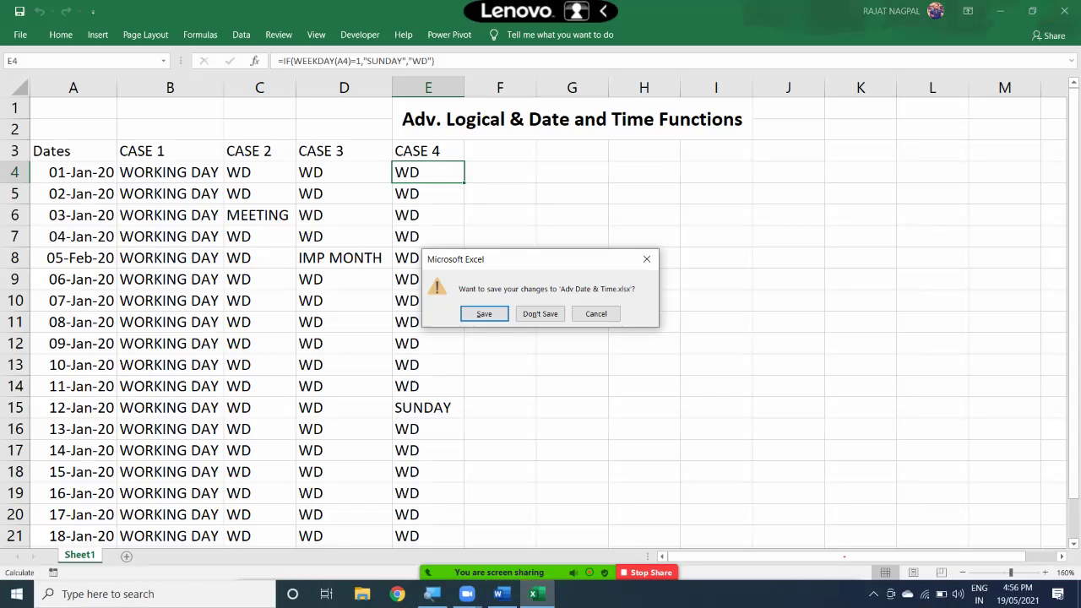
pyautogui.click(540, 313)
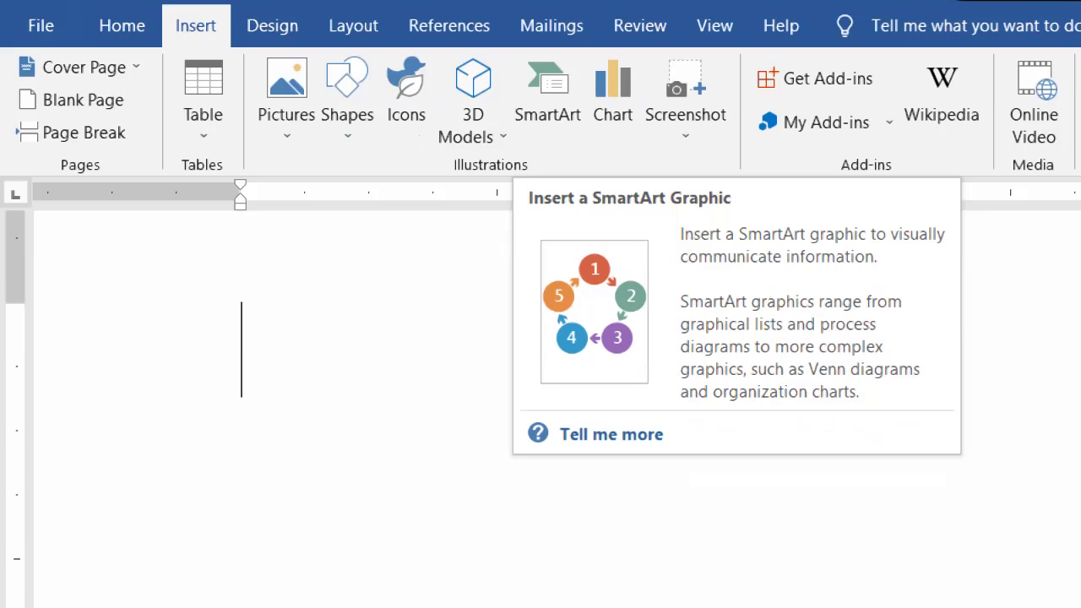
# Step: Browse the SmartArt categories: List, Process, Cycle, Hierarchy, Relationship, Matrix, Pyramid and Picture
pyautogui.scroll(-3, 541, 405)
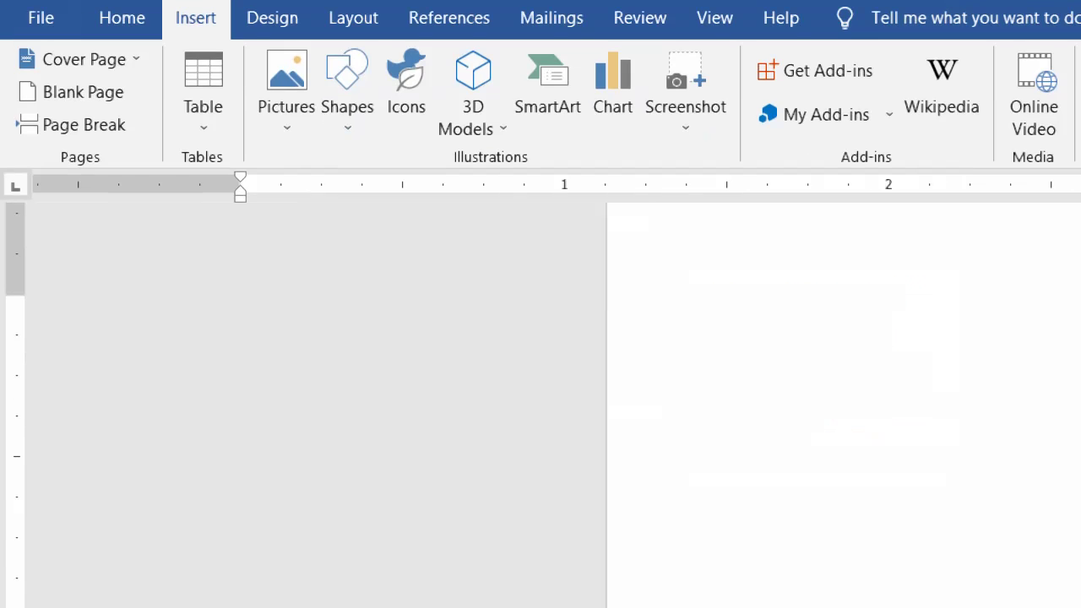
pyautogui.click(547, 93)
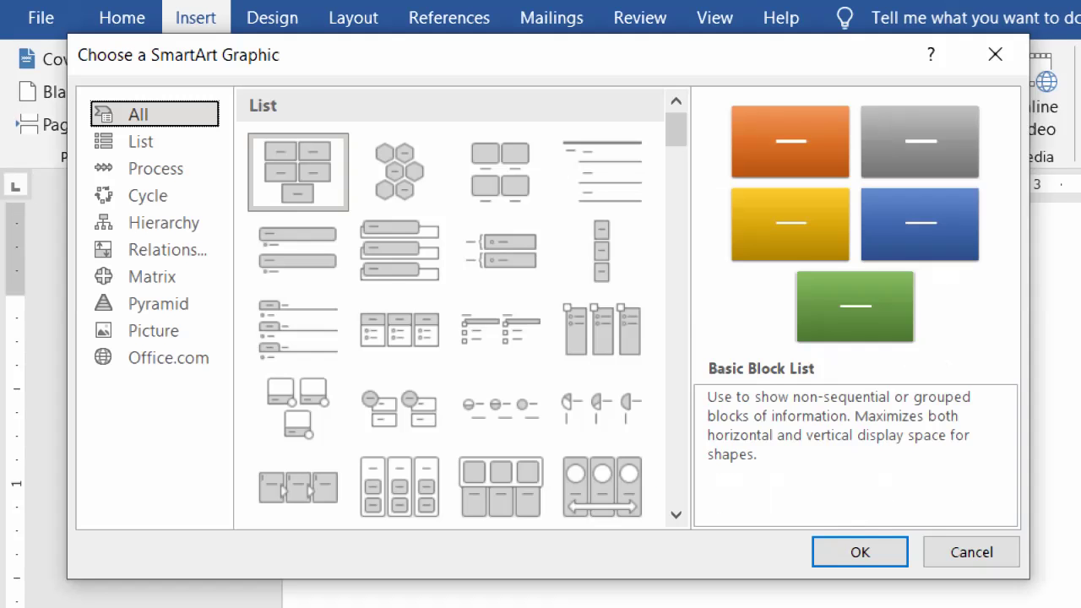
pyautogui.click(140, 141)
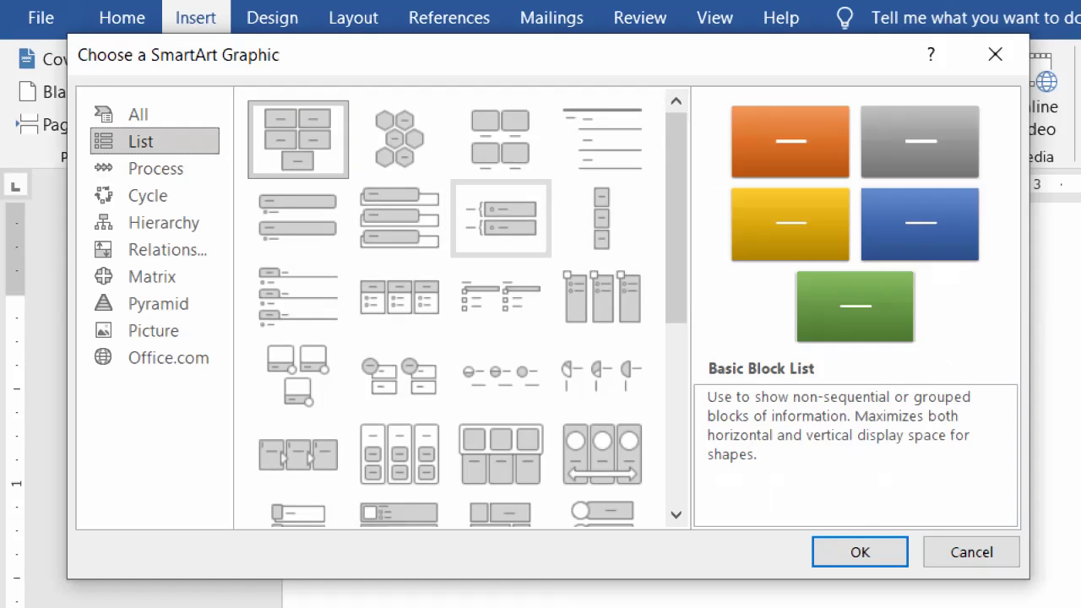
pyautogui.click(156, 168)
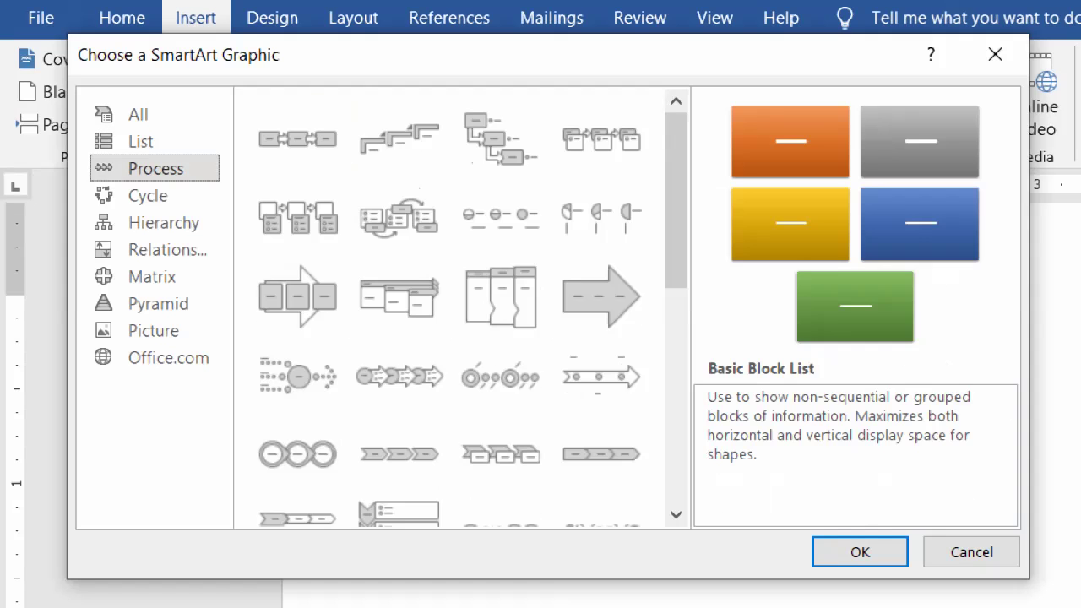
pyautogui.click(148, 195)
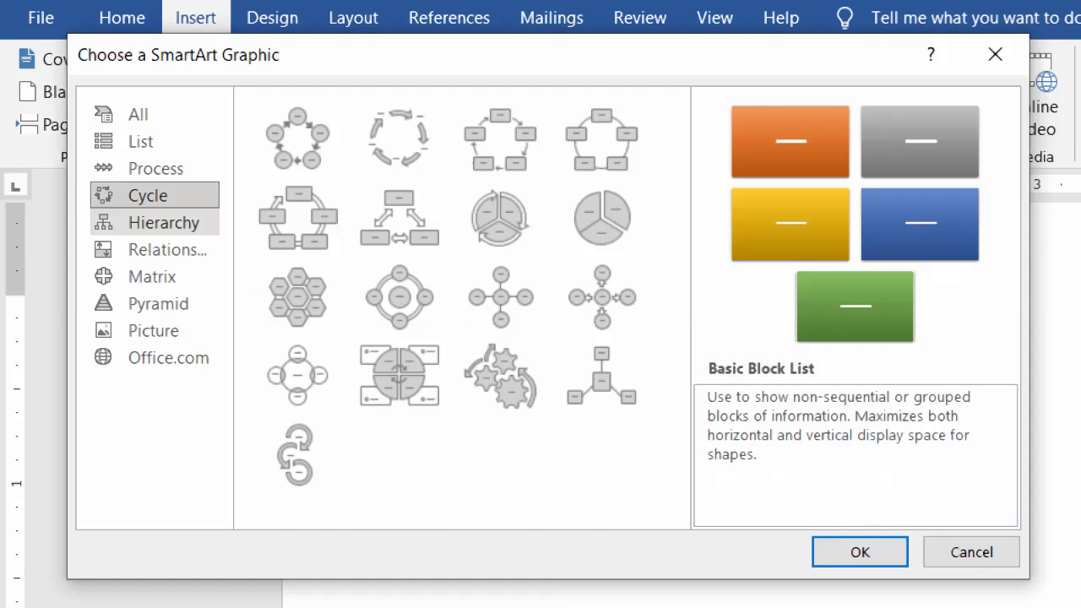
pyautogui.click(164, 223)
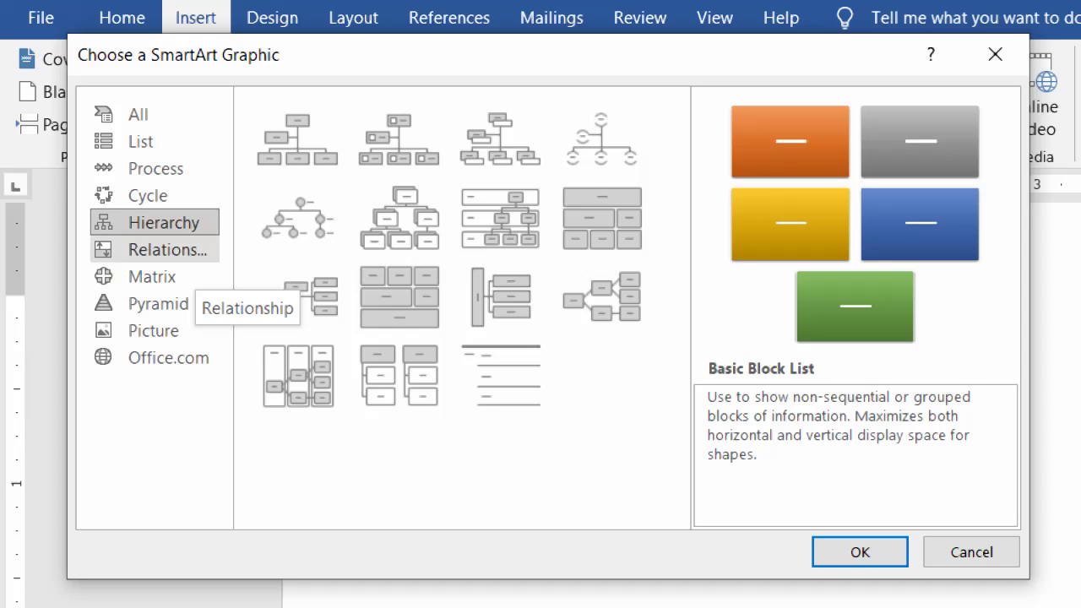
pyautogui.click(167, 249)
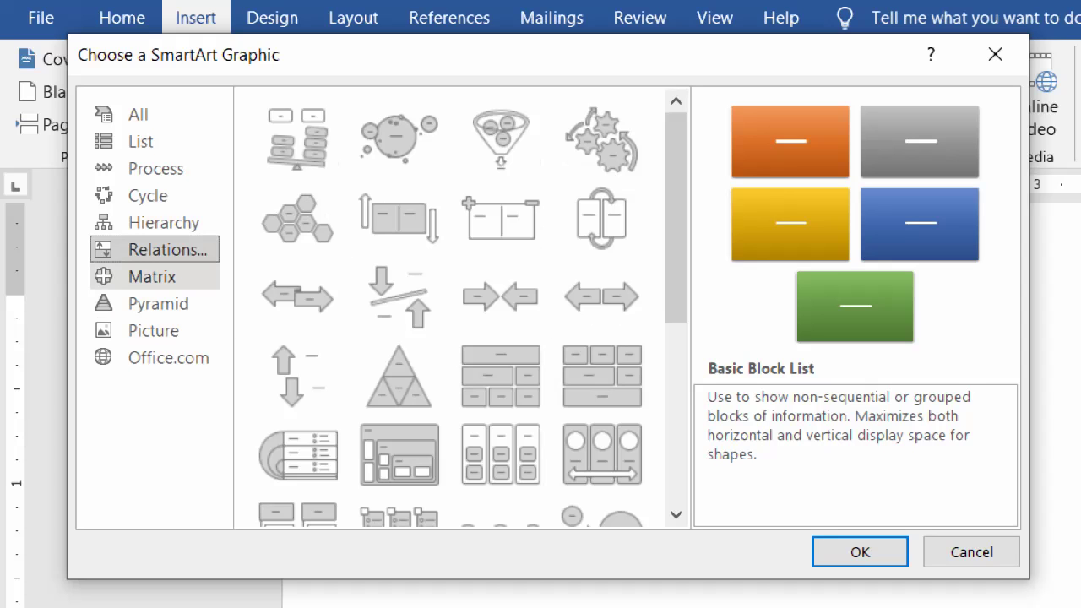
pyautogui.click(152, 277)
pyautogui.click(158, 304)
pyautogui.click(153, 330)
pyautogui.click(158, 303)
# Step: Insert the Hierarchy > Organization Chart SmartArt layout
pyautogui.click(164, 222)
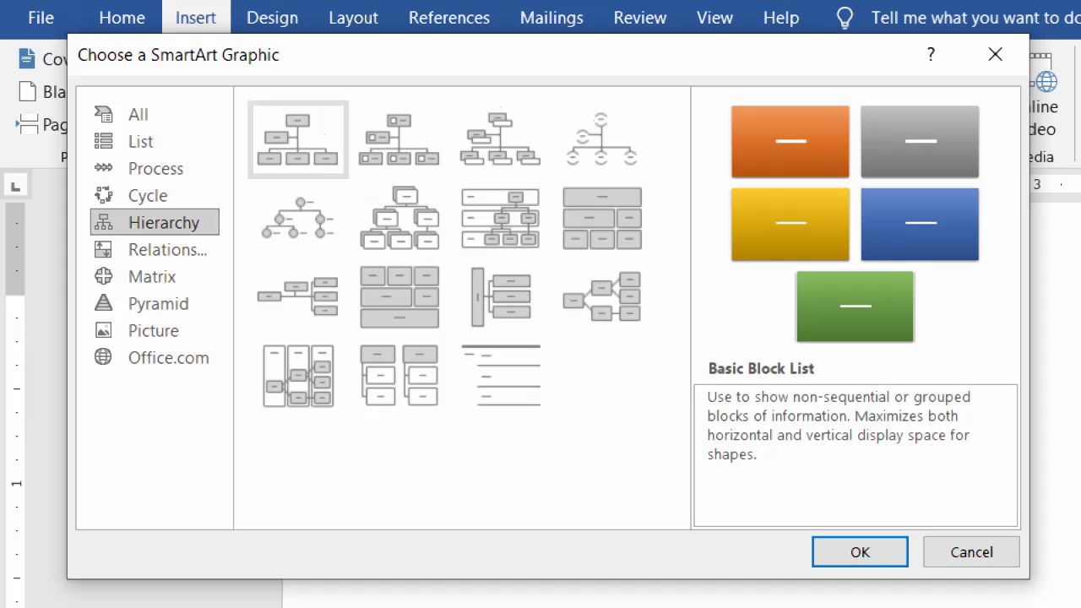
pyautogui.click(298, 139)
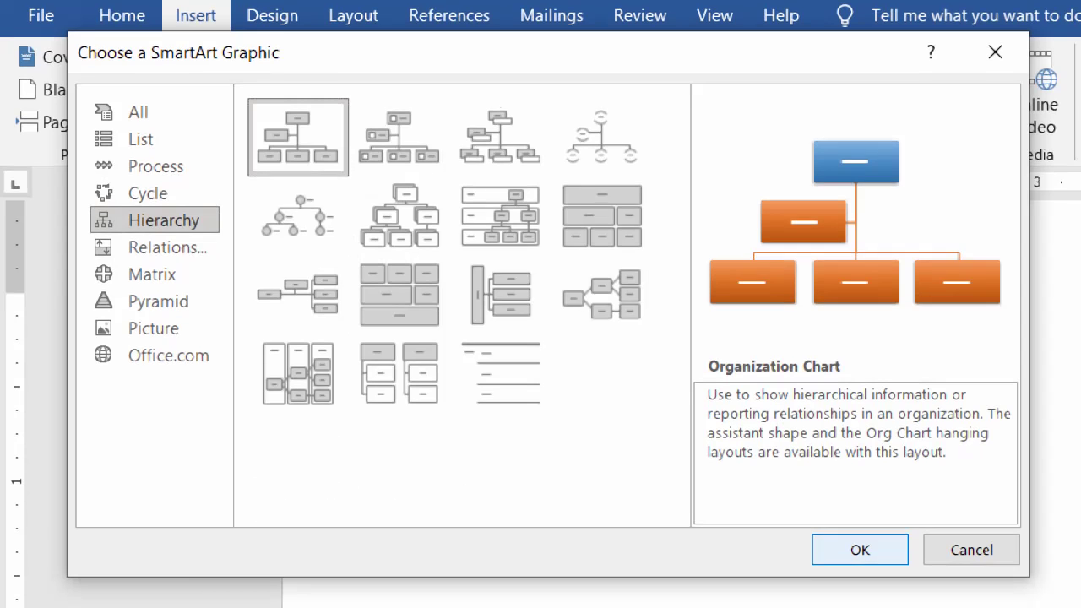
pyautogui.press('Return')
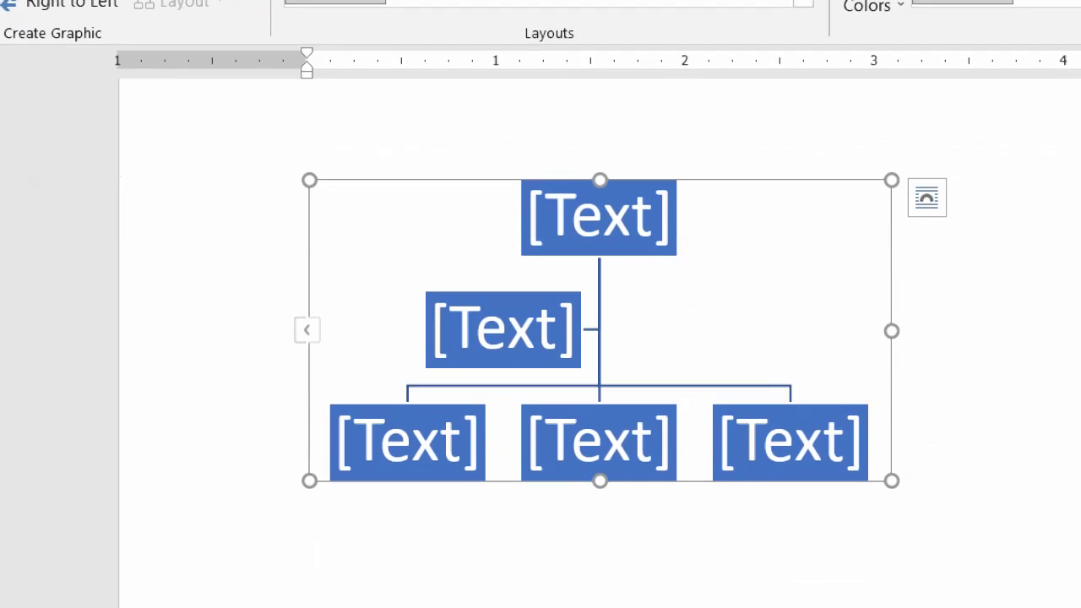
# Step: Label the top box MS OFFICE and delete the assistant box beneath it
pyautogui.click(599, 217)
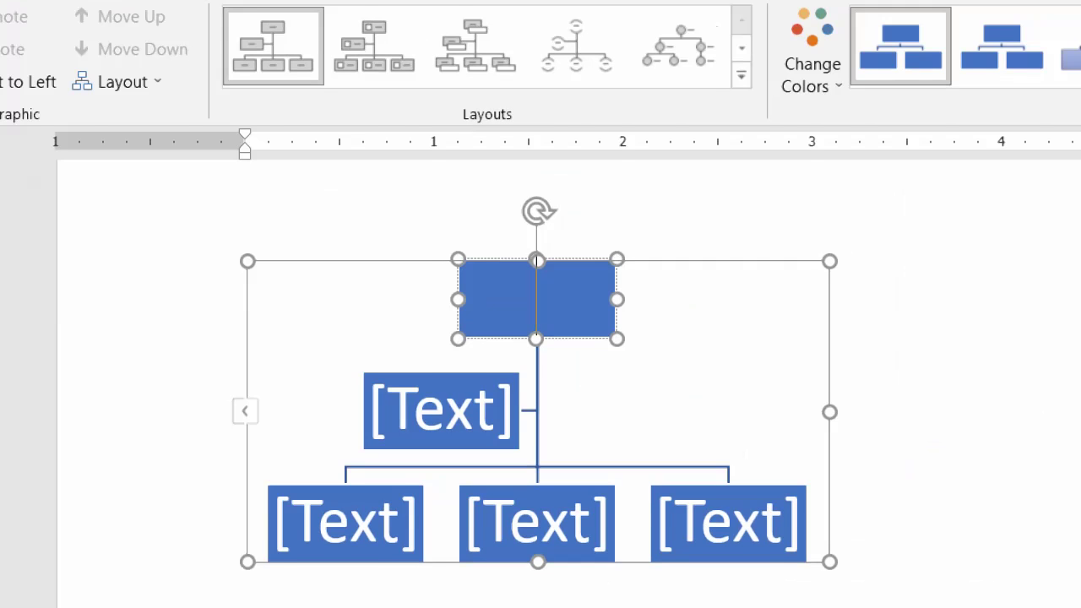
pyautogui.write('MS')
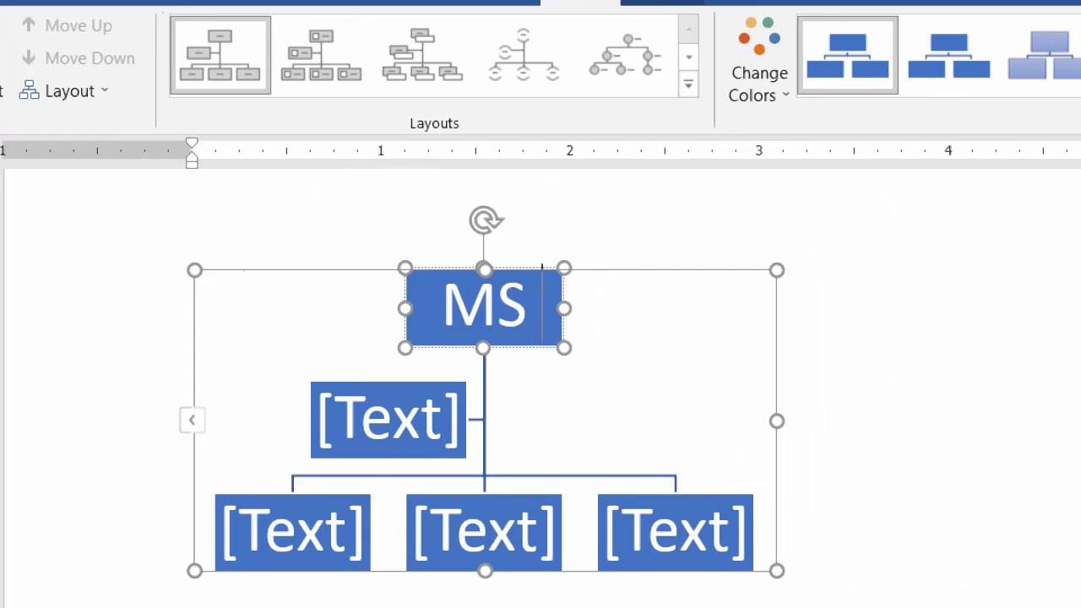
pyautogui.write(' OFFICE')
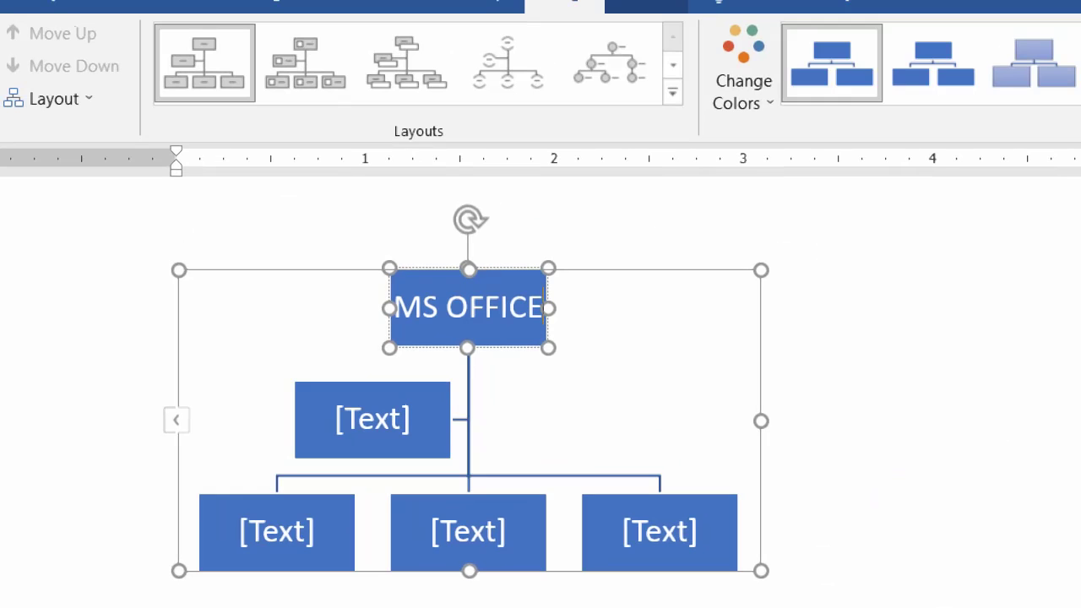
pyautogui.click(373, 420)
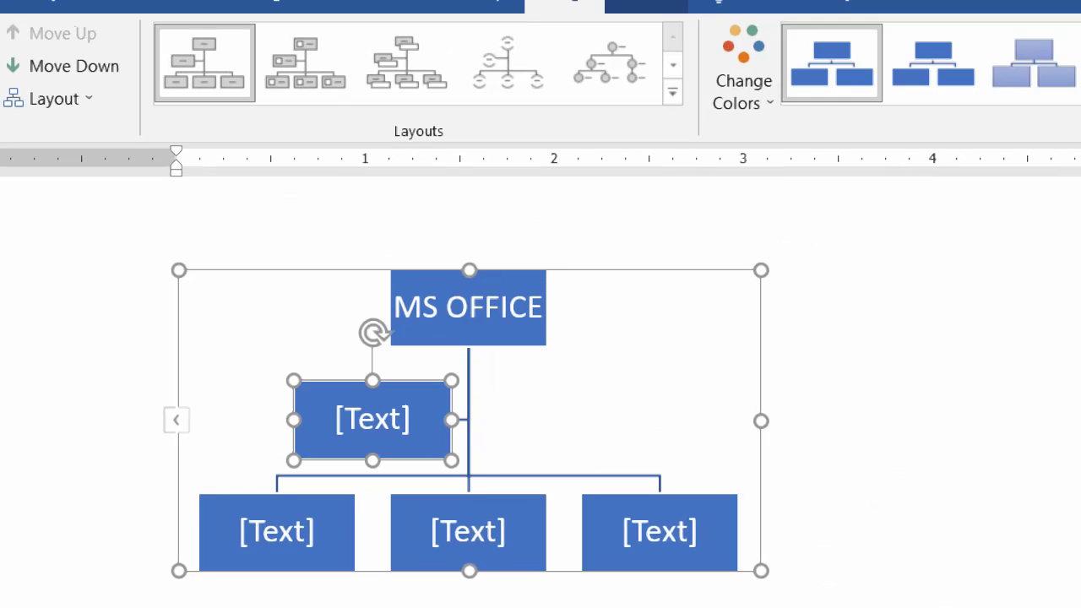
pyautogui.press('Tab')
pyautogui.press('Tab')
pyautogui.press('Tab')
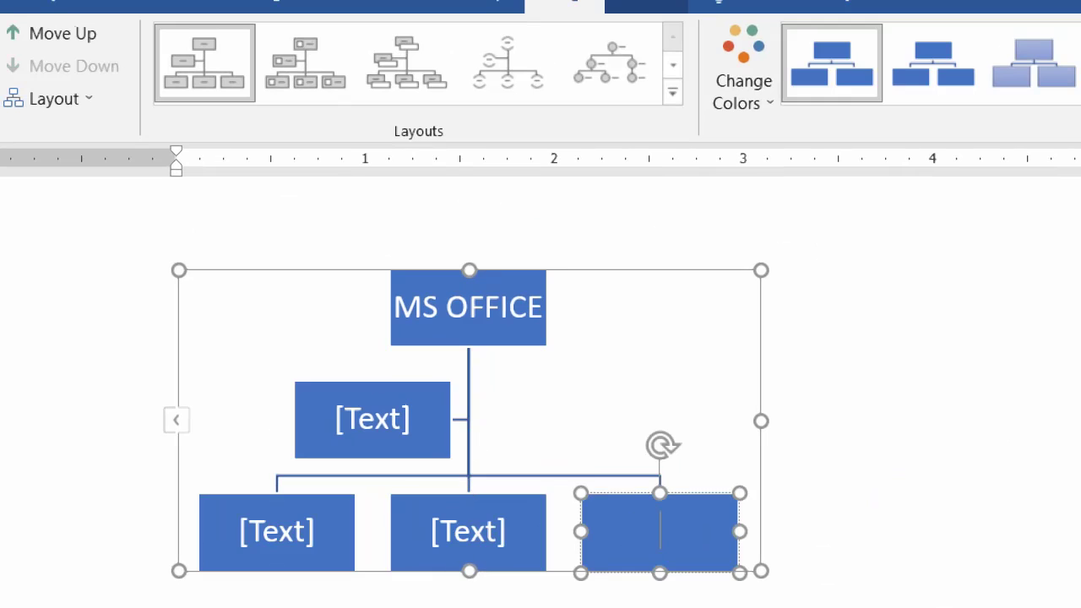
pyautogui.click(373, 419)
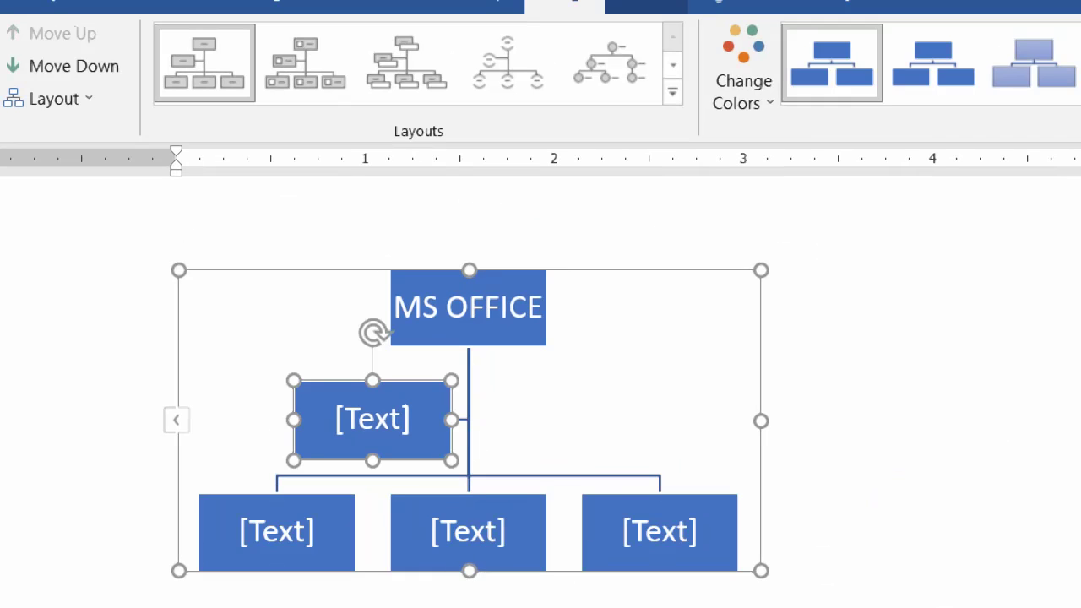
pyautogui.press('Delete')
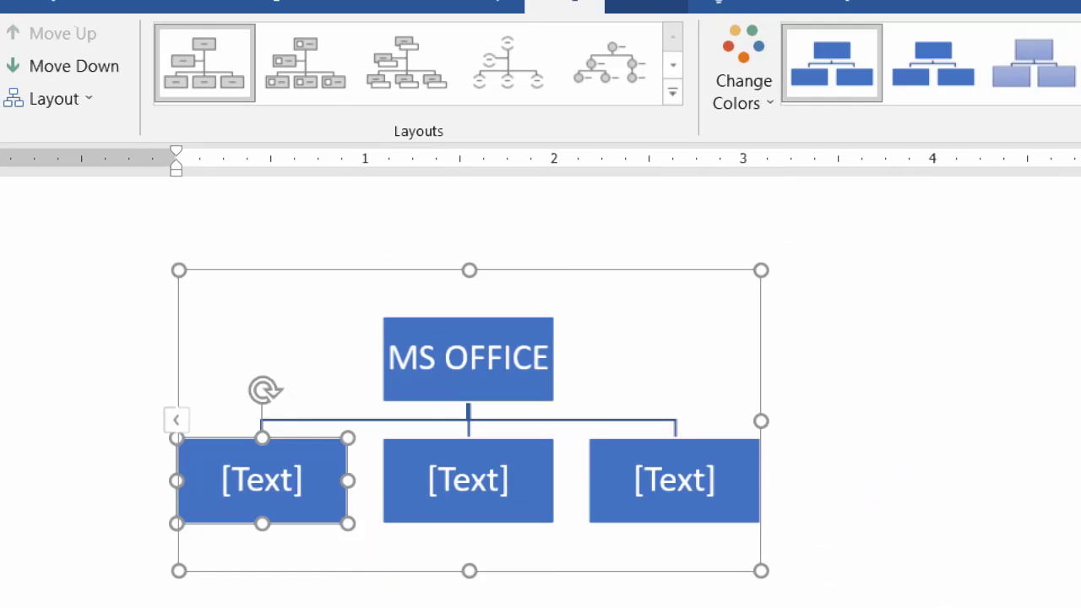
pyautogui.hotkey('ctrl', 'z')
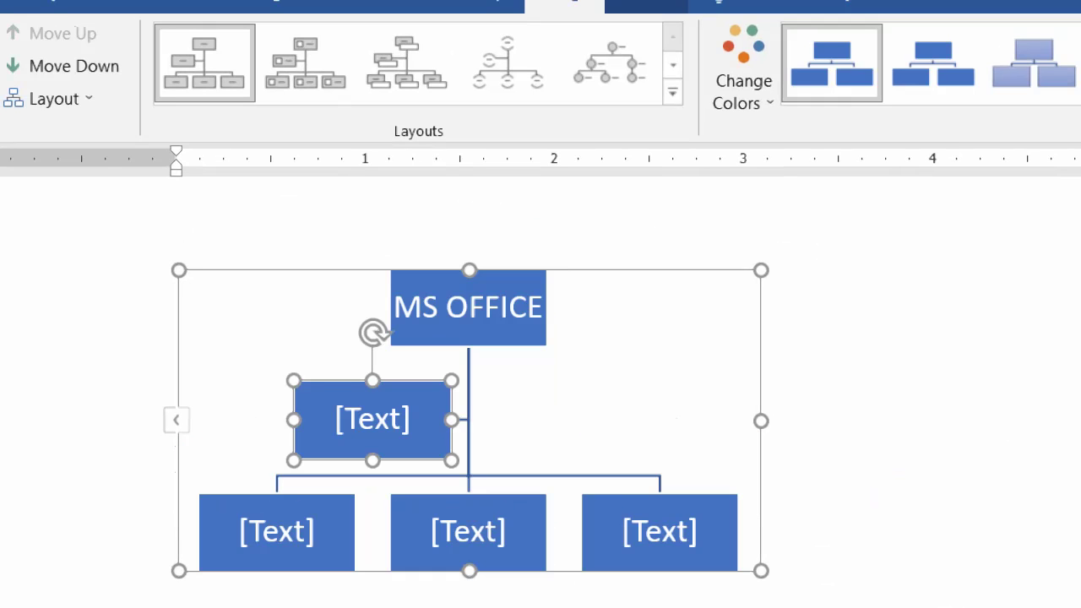
pyautogui.press('Delete')
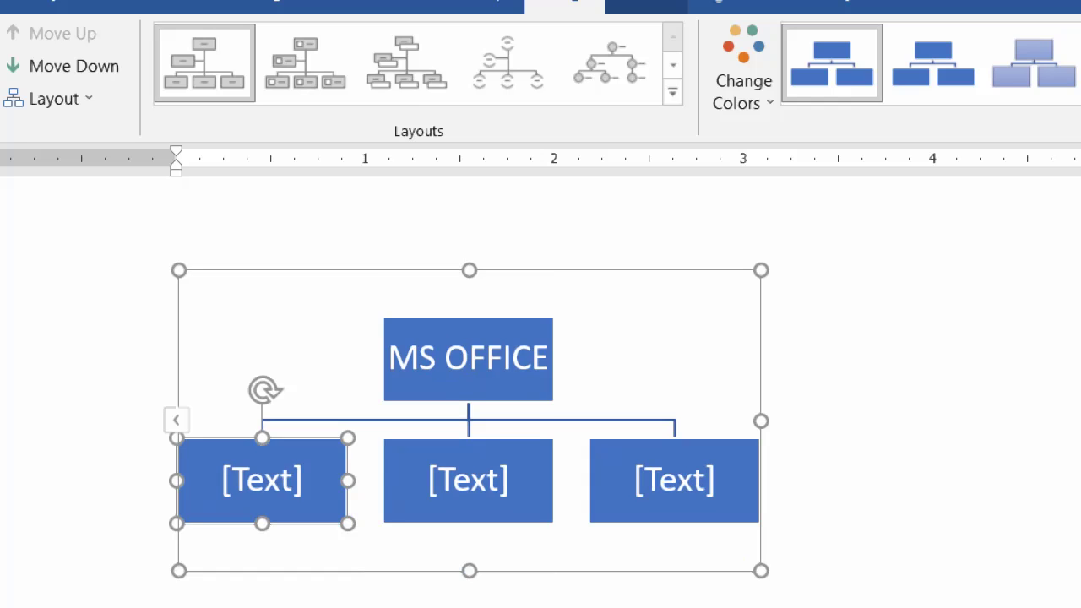
# Step: Fill the three lower boxes with MS WORD, MS EXCEL and MS PPT
pyautogui.write('M')
pyautogui.write('S')
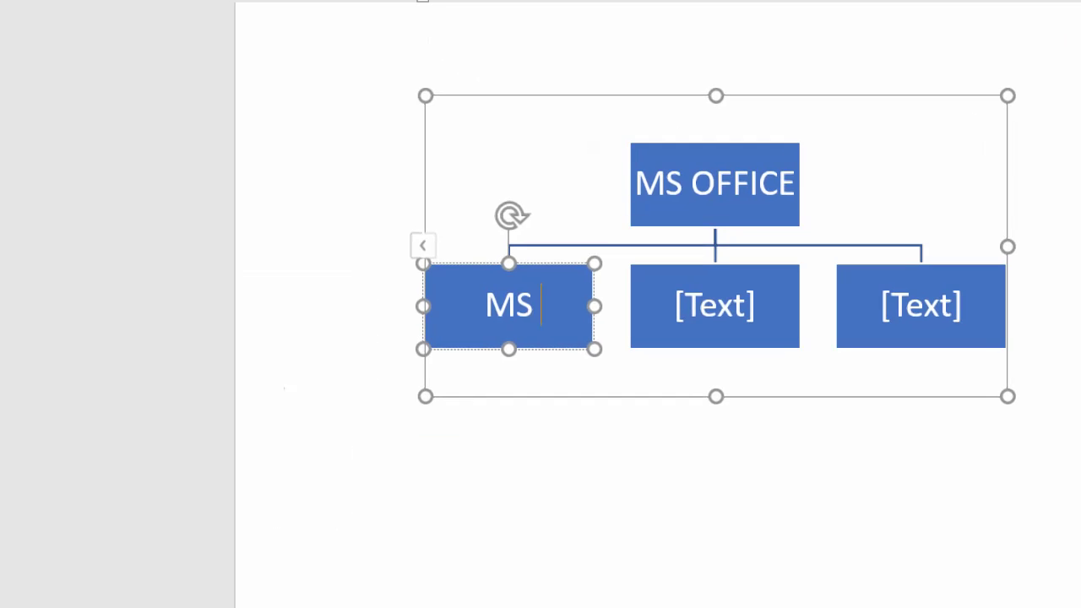
pyautogui.write(' WORD')
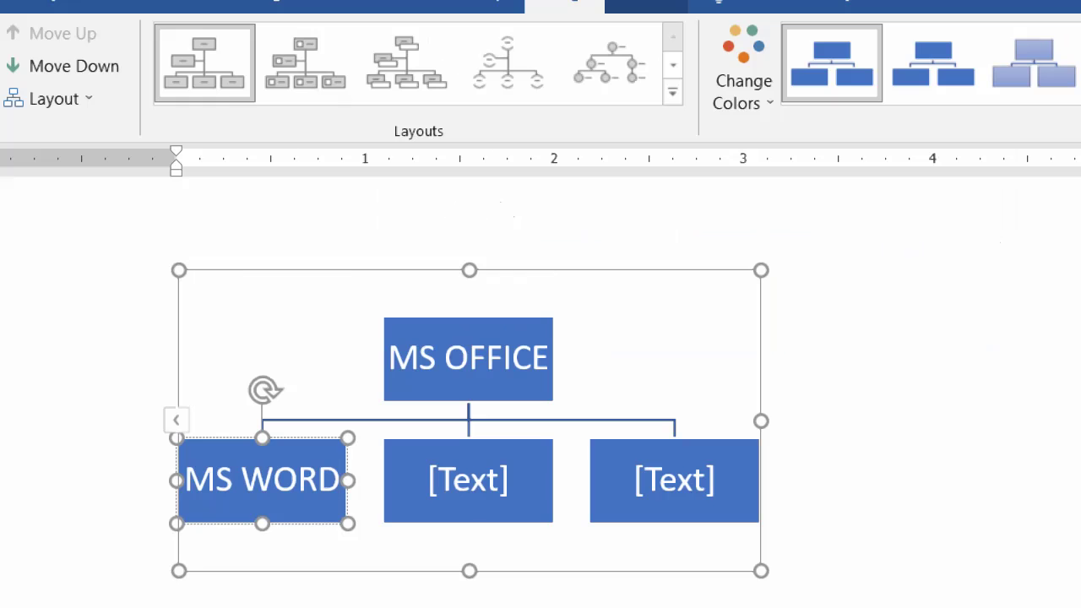
pyautogui.click(468, 479)
pyautogui.write('MS EXC')
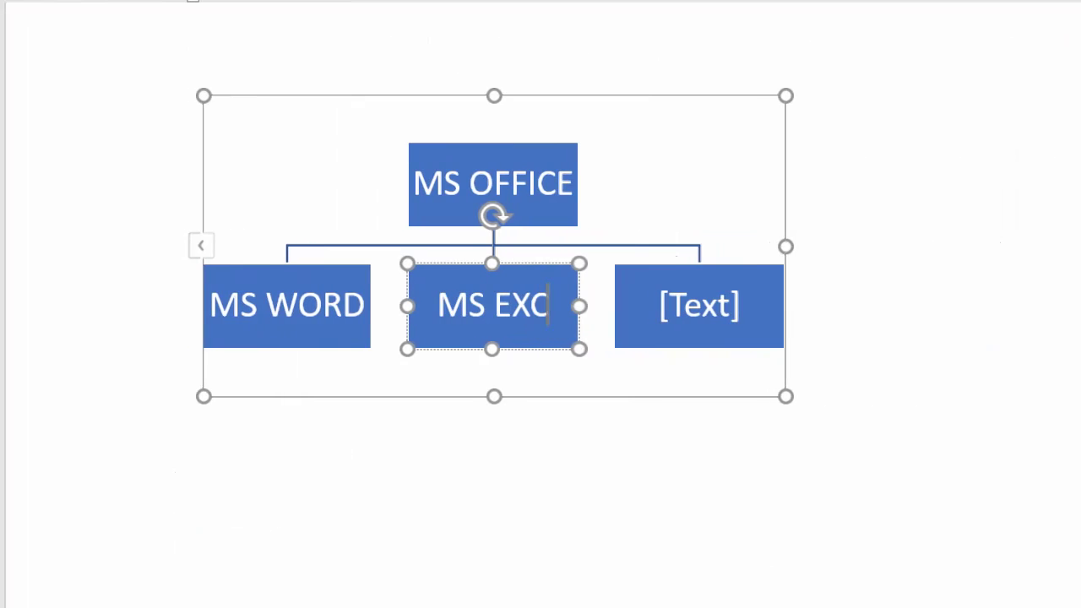
pyautogui.write('EL')
pyautogui.click(683, 479)
pyautogui.write('MS PPT')
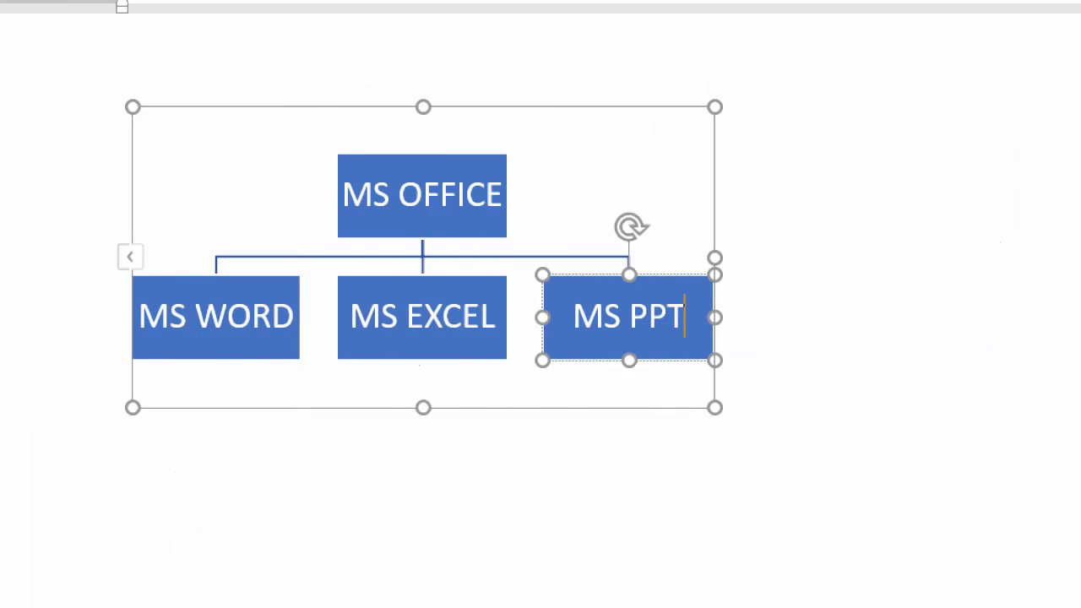
pyautogui.press('Escape')
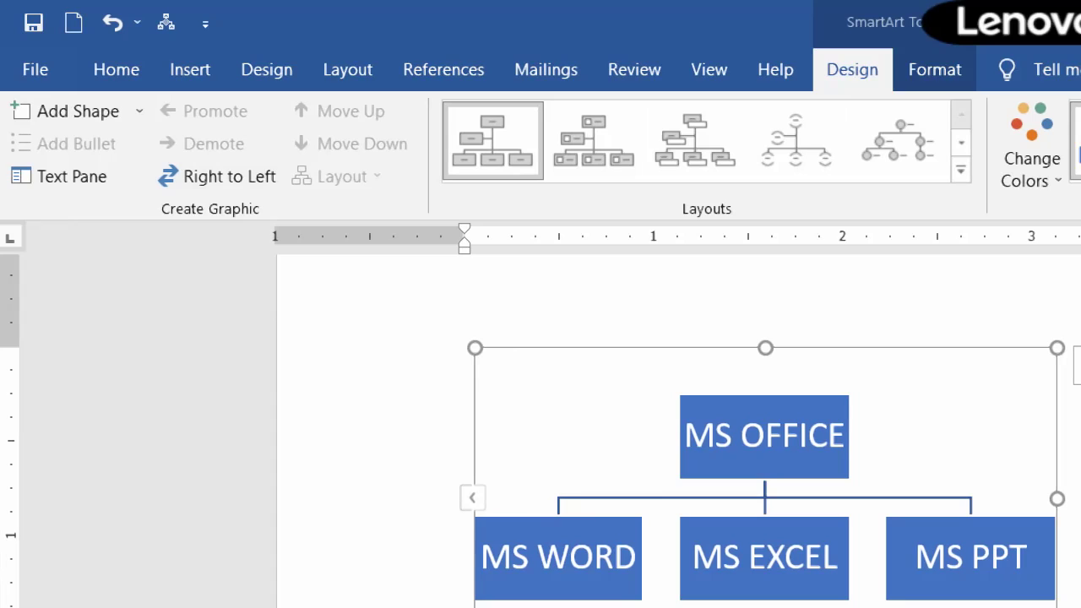
# Step: Select the MS WORD box as a whole shape
pyautogui.click(741, 437)
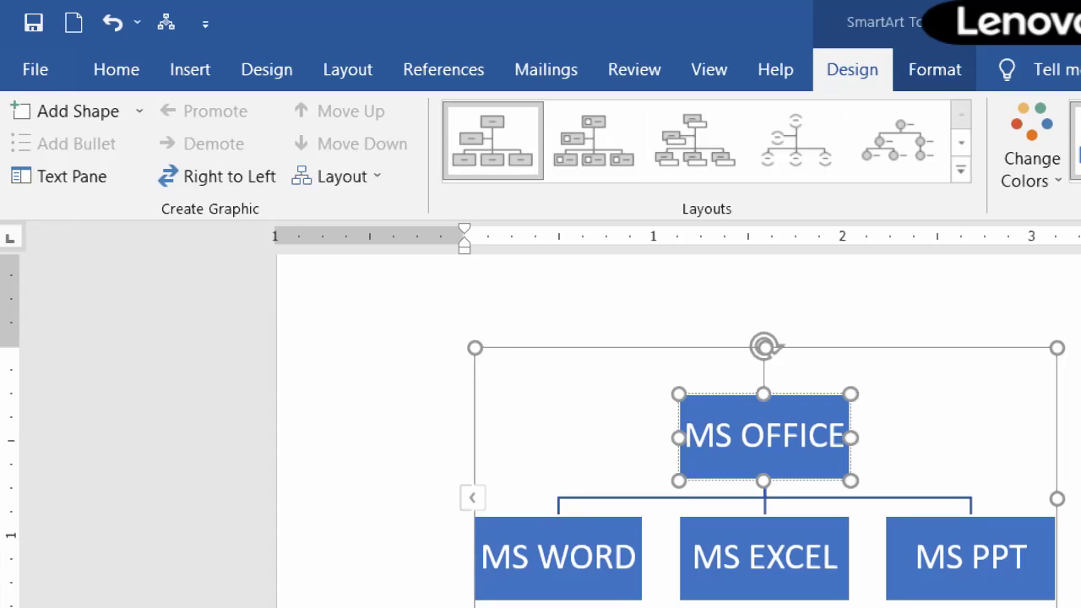
pyautogui.press('Escape')
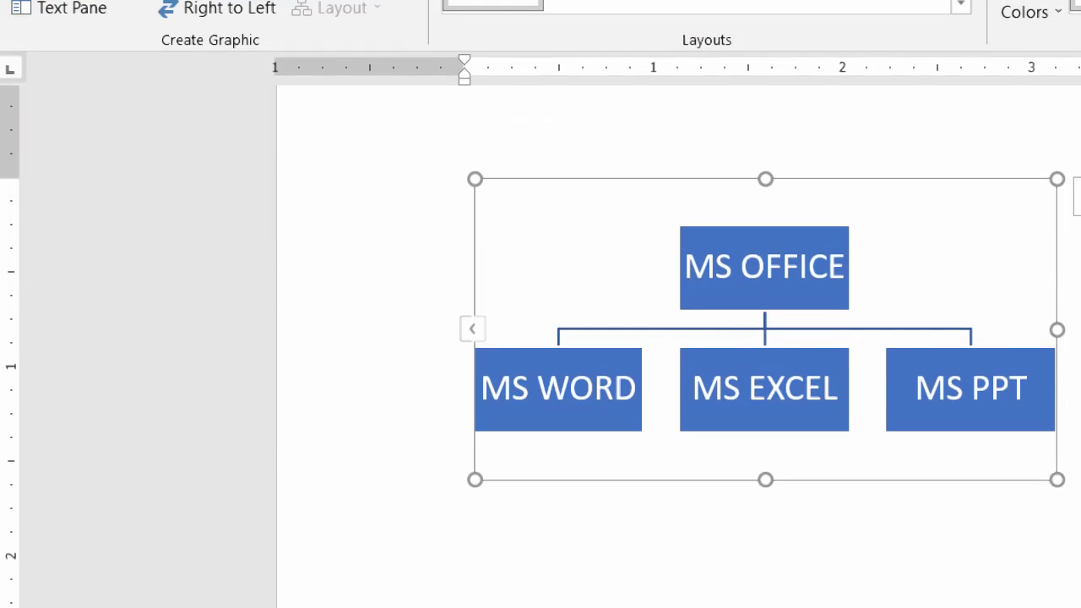
pyautogui.click(613, 389)
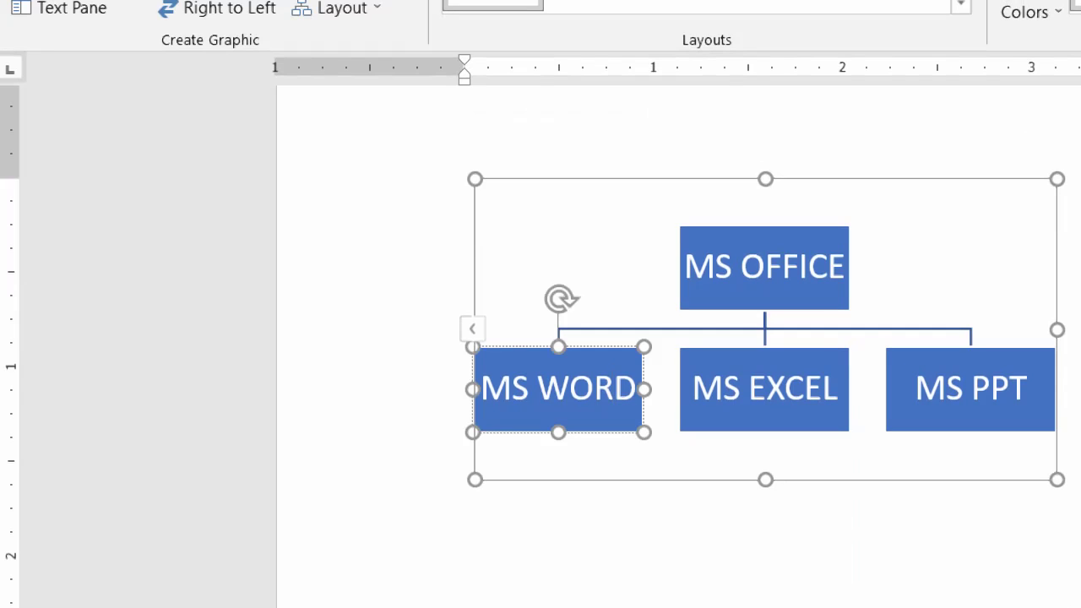
pyautogui.press('Escape')
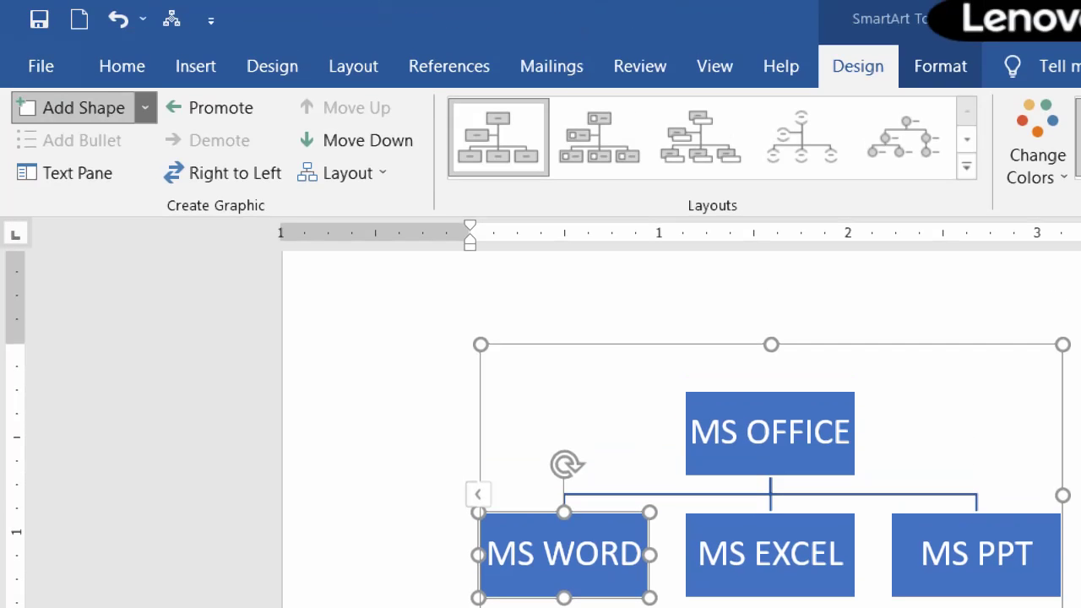
# Step: Add an assistant box under MS WORD labelled FORMATTING
pyautogui.click(146, 107)
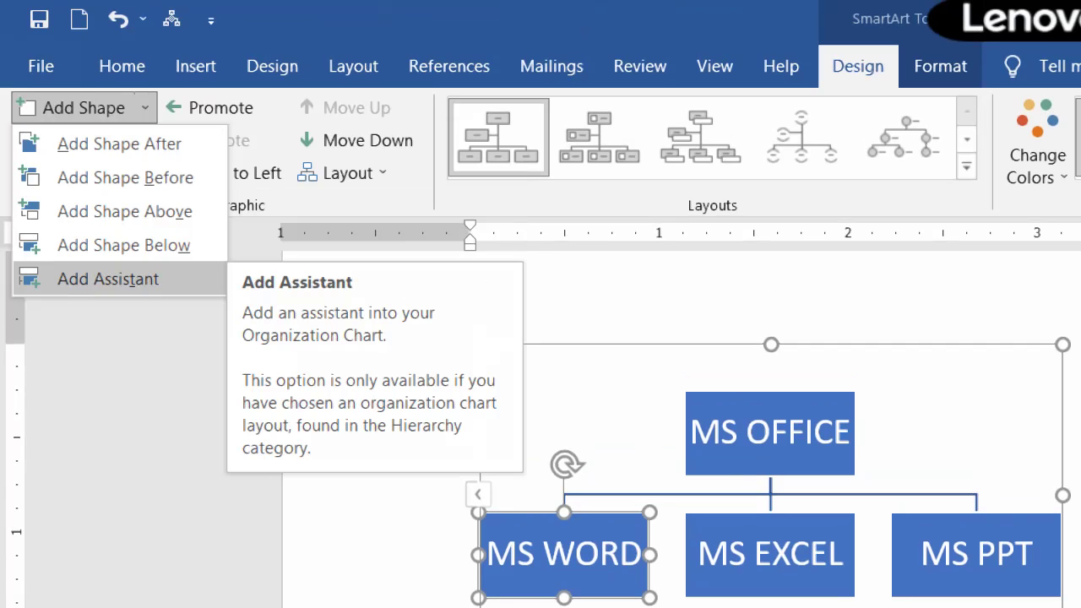
pyautogui.click(108, 279)
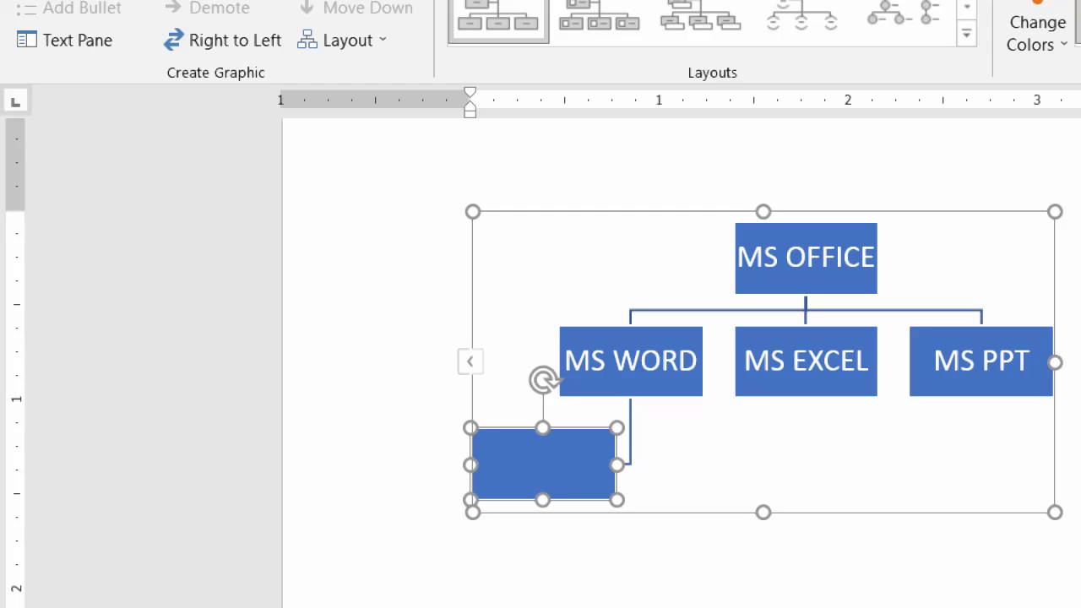
pyautogui.write('FO')
pyautogui.write('RR')
pyautogui.press('BackSpace')
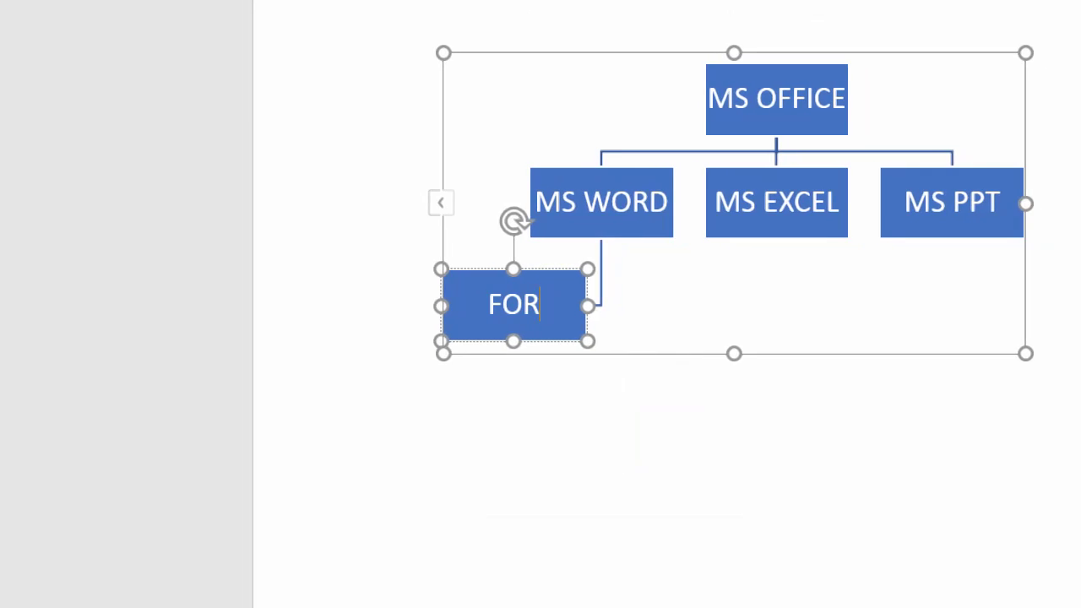
pyautogui.write('MATTI')
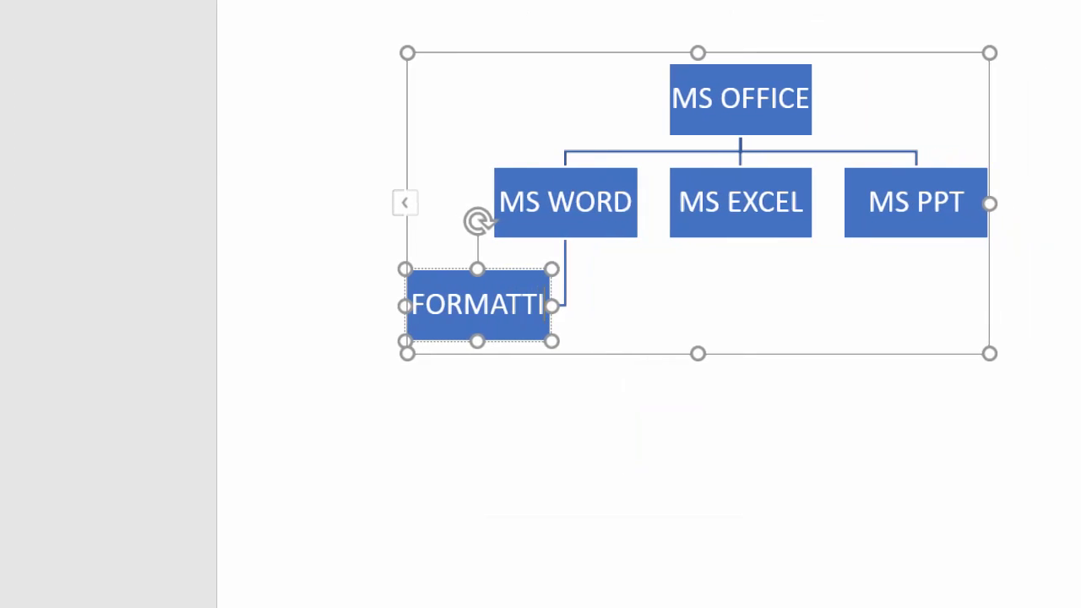
pyautogui.write('NG')
pyautogui.click(585, 203)
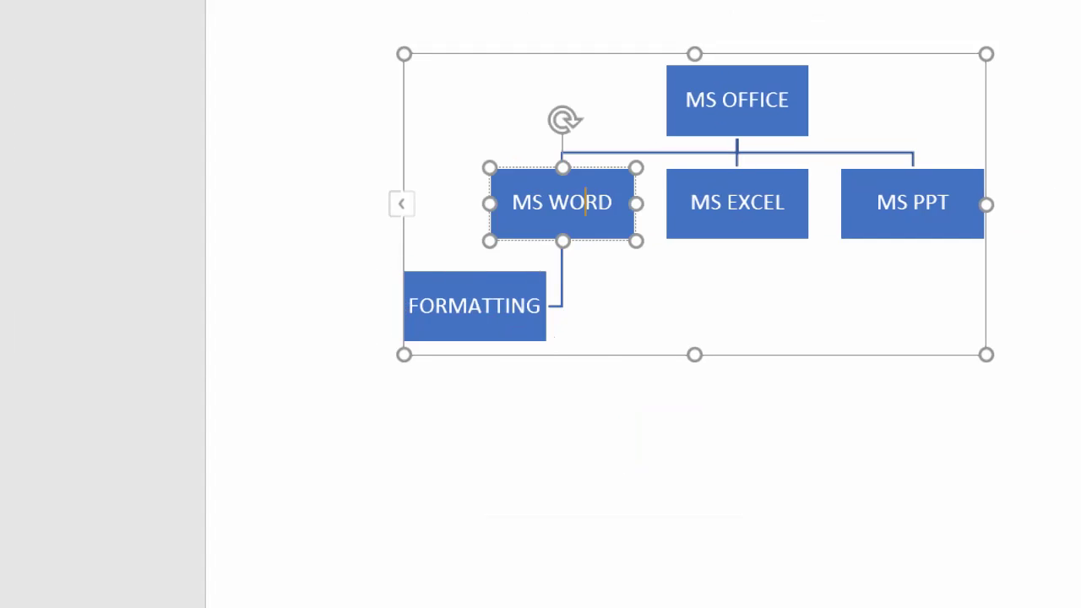
pyautogui.press('Escape')
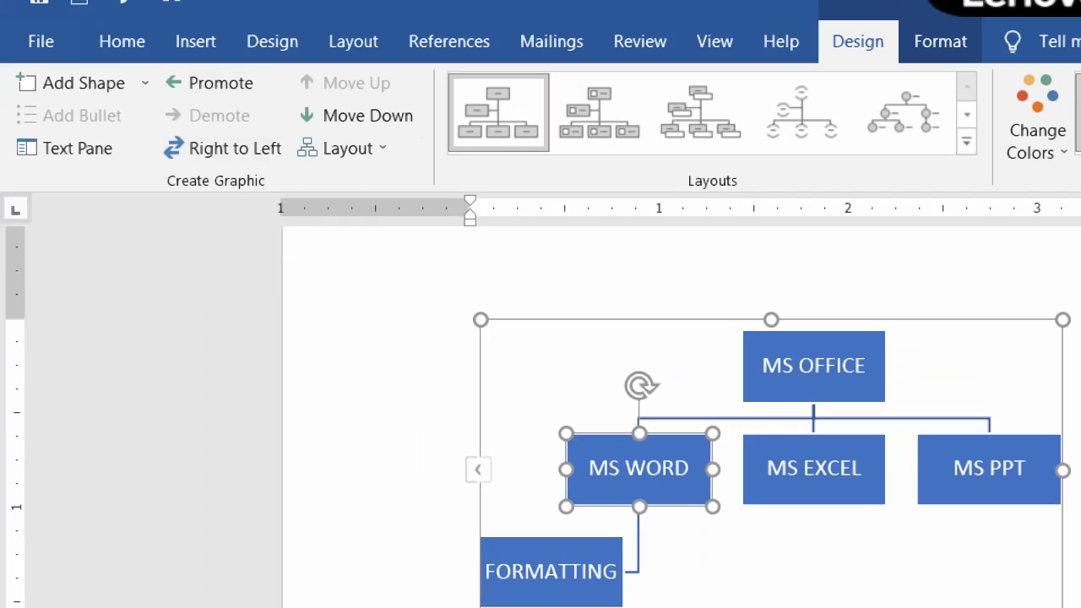
# Step: Add a LETTER box beneath MS WORD
pyautogui.click(144, 83)
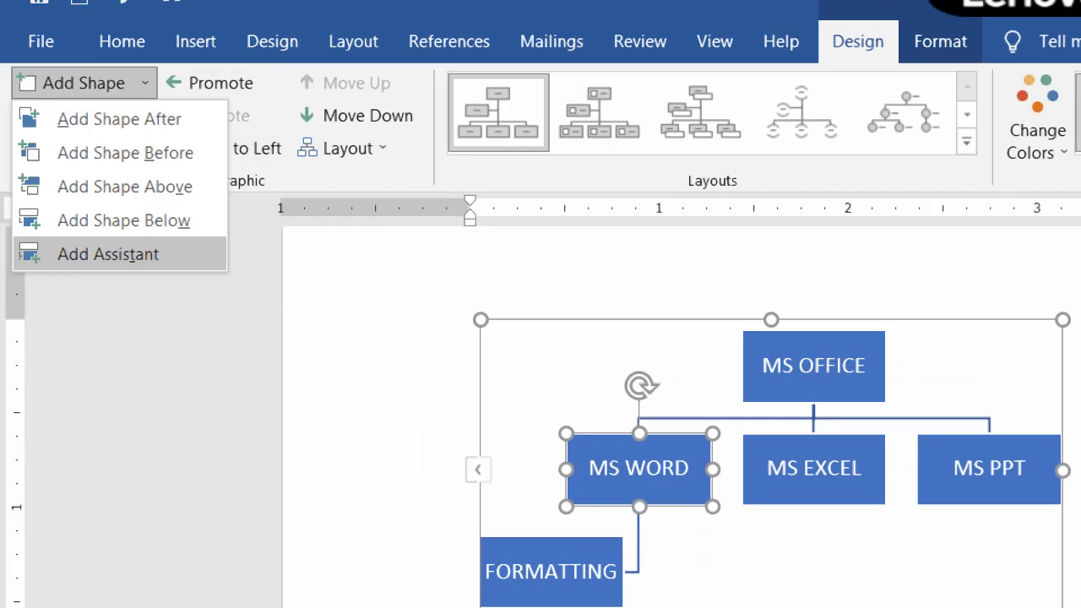
pyautogui.click(108, 254)
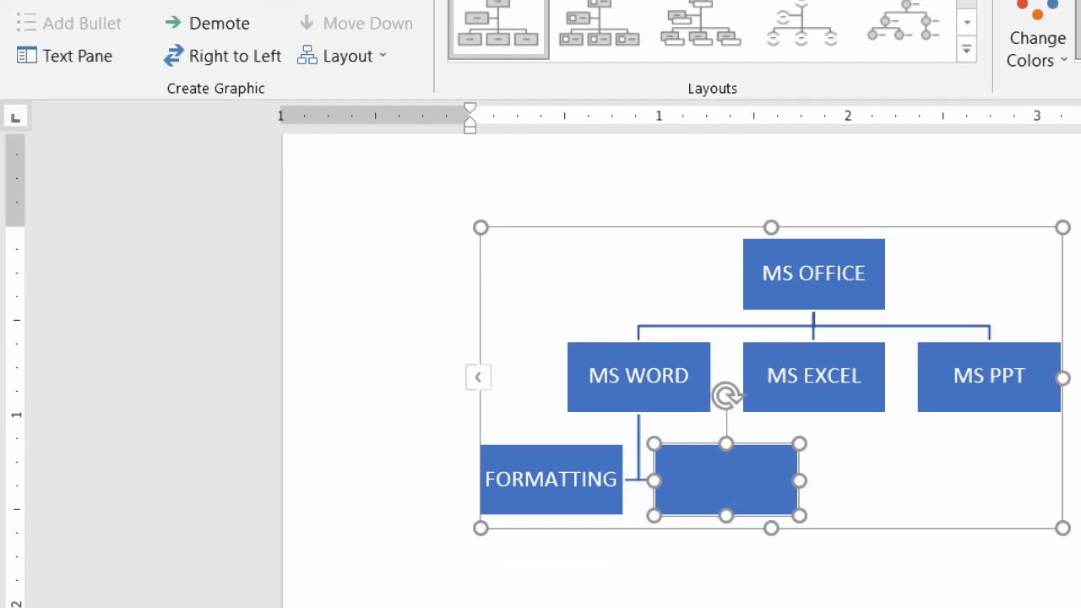
pyautogui.write('L')
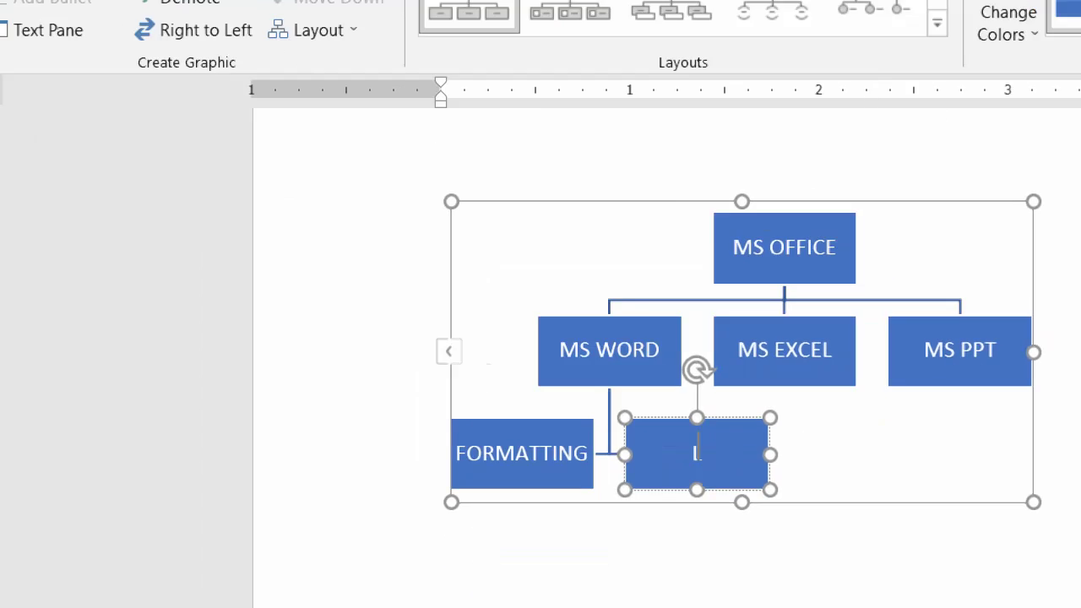
pyautogui.write('ETTER')
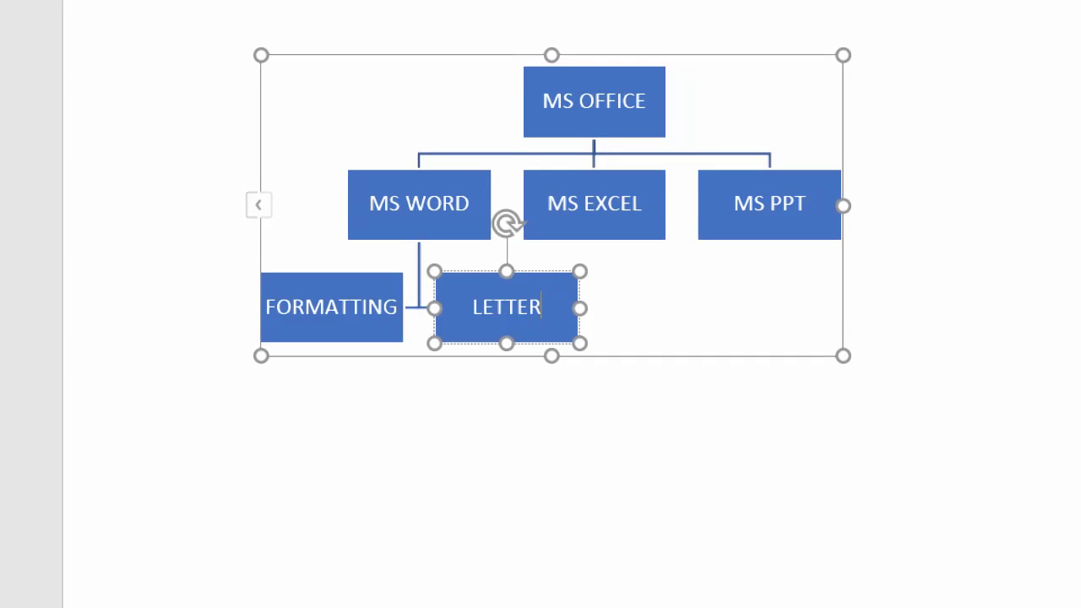
# Step: Add a CALCULATION box below MS EXCEL
pyautogui.click(595, 203)
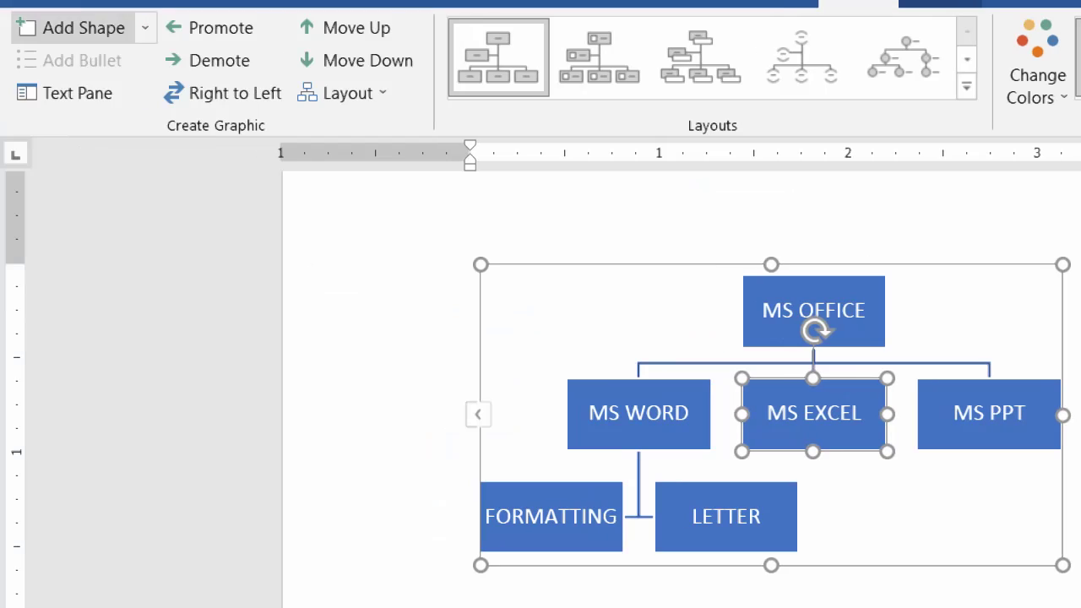
pyautogui.click(145, 28)
pyautogui.click(123, 165)
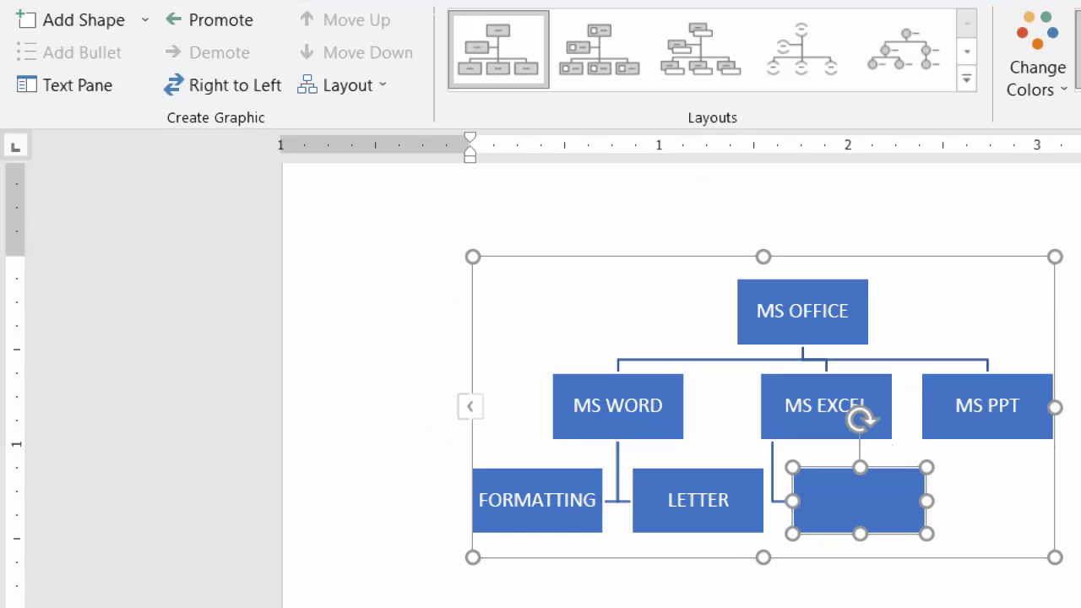
pyautogui.write('CA')
pyautogui.write('LCUL')
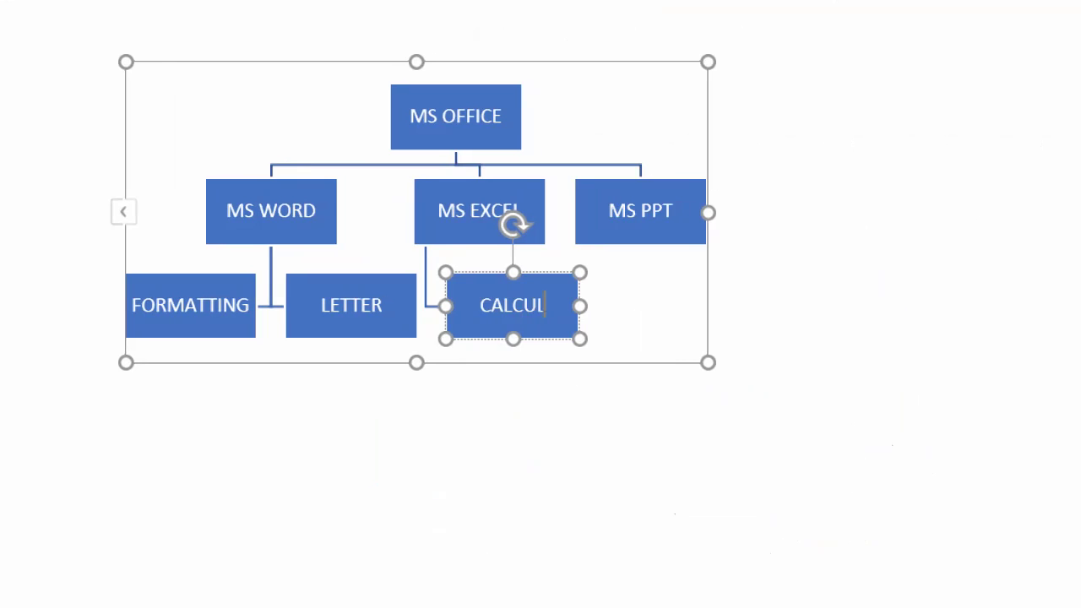
pyautogui.write('ATION')
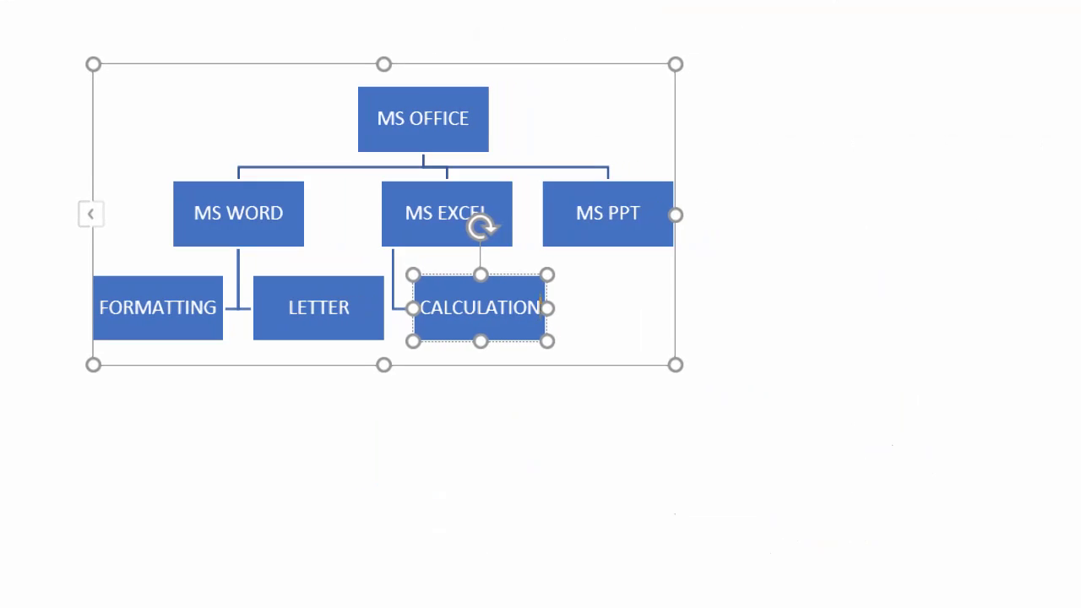
pyautogui.click(608, 213)
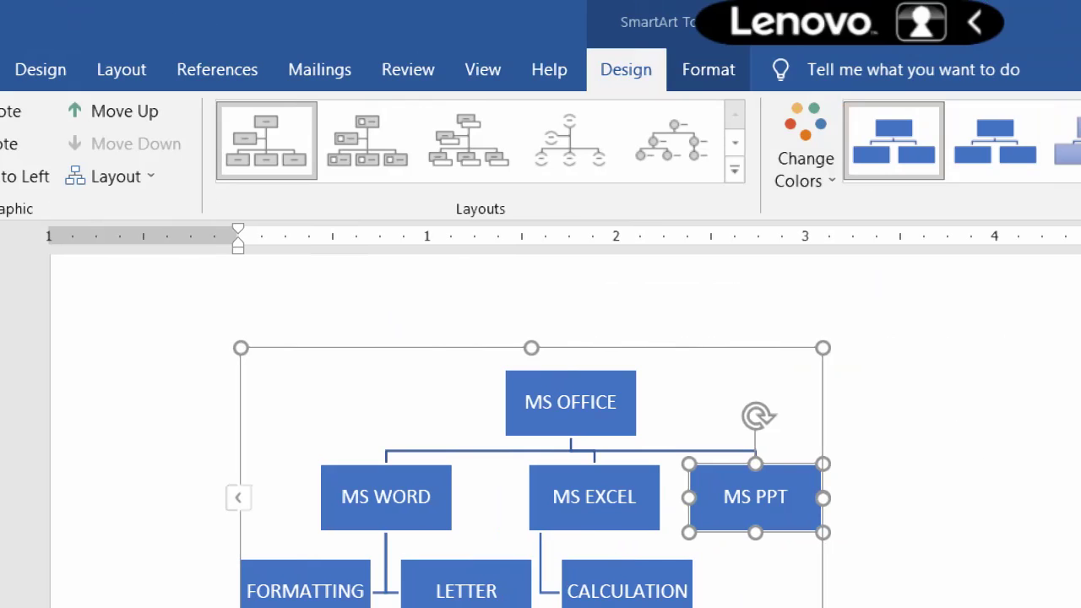
# Step: Select the whole chart and nudge it down the page and back up
pyautogui.press('Escape')
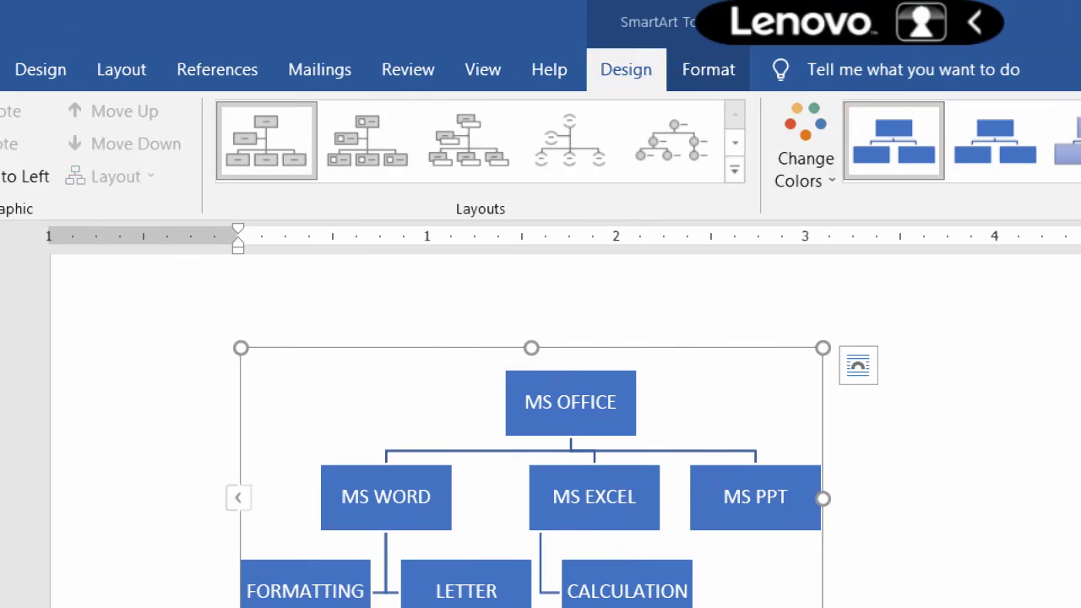
pyautogui.press('Return')
pyautogui.press('Return')
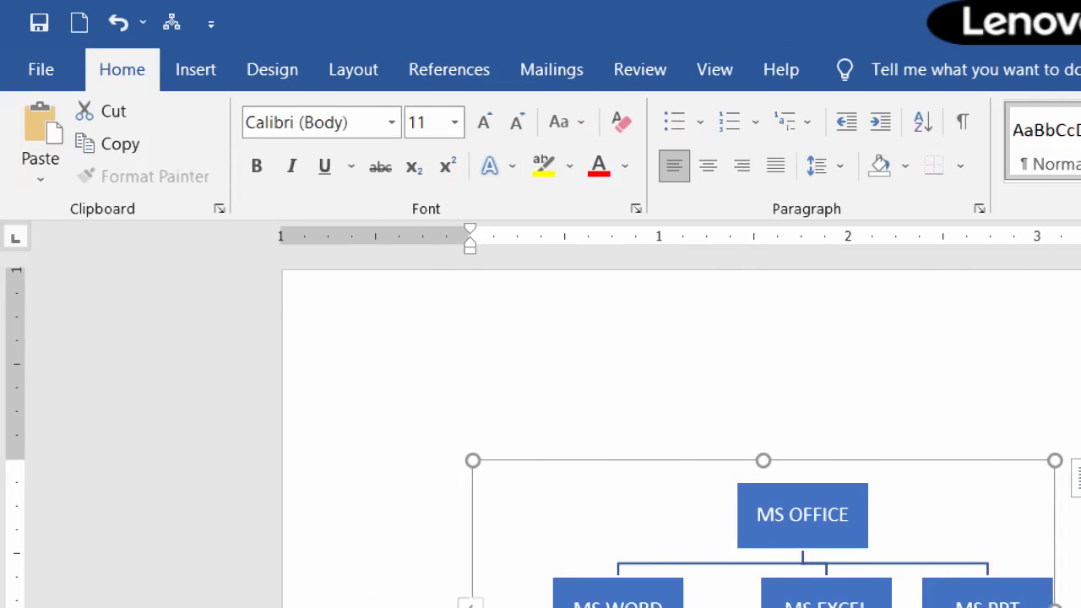
pyautogui.press('BackSpace')
pyautogui.press('BackSpace')
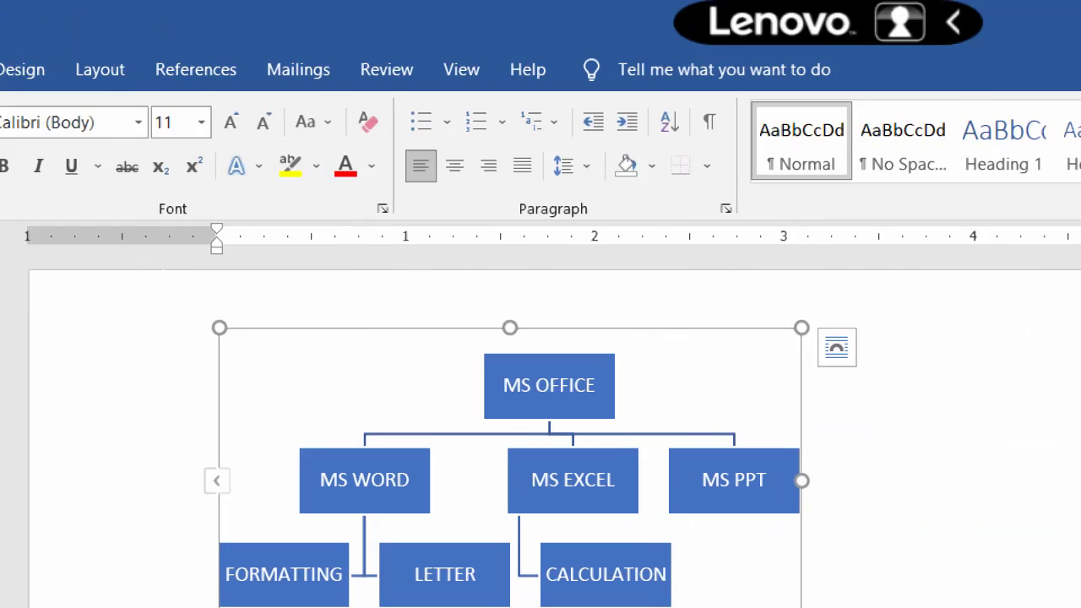
# Step: Try several SmartArt layouts, then apply Horizontal Hierarchy
pyautogui.click(605, 69)
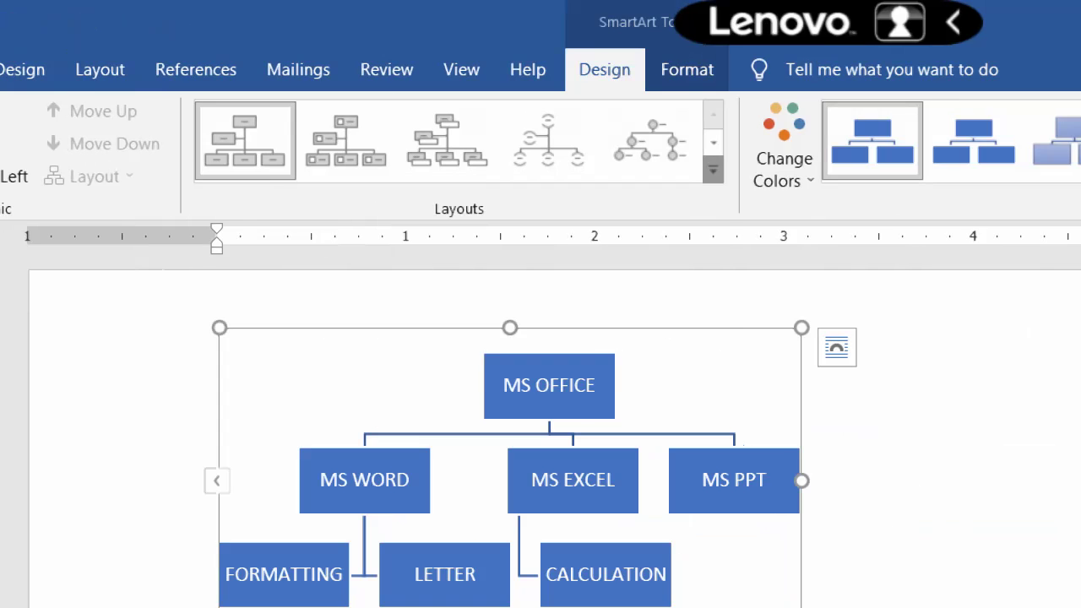
pyautogui.click(713, 171)
pyautogui.click(550, 220)
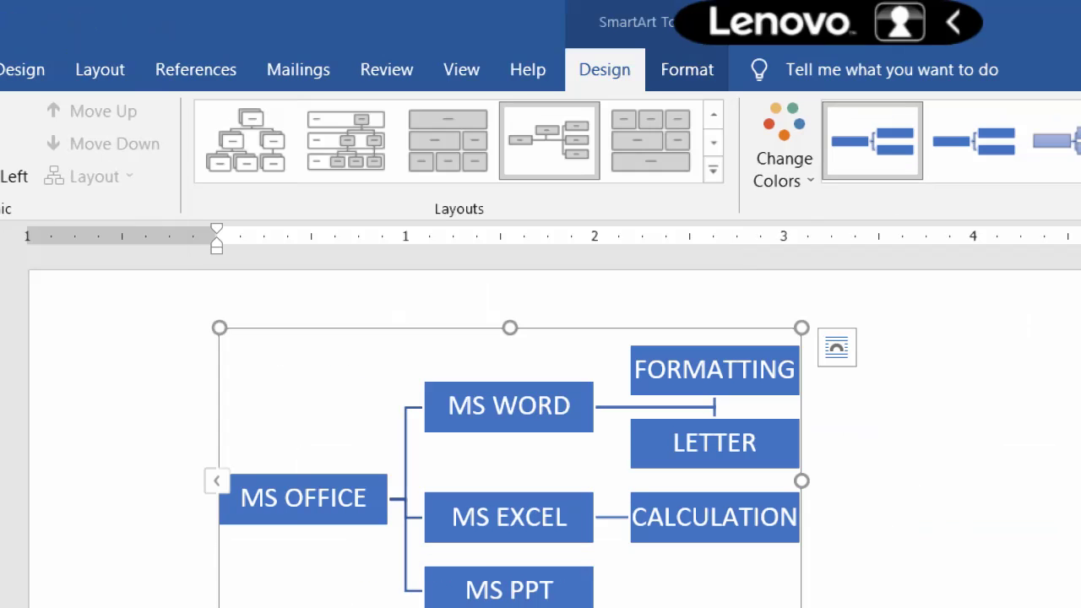
pyautogui.click(447, 140)
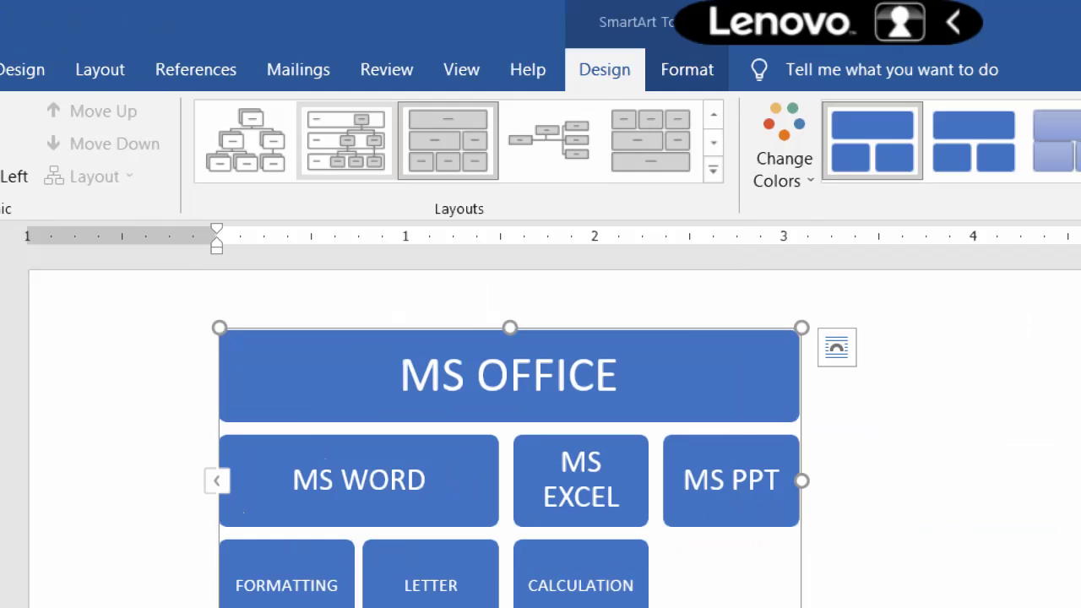
pyautogui.click(346, 139)
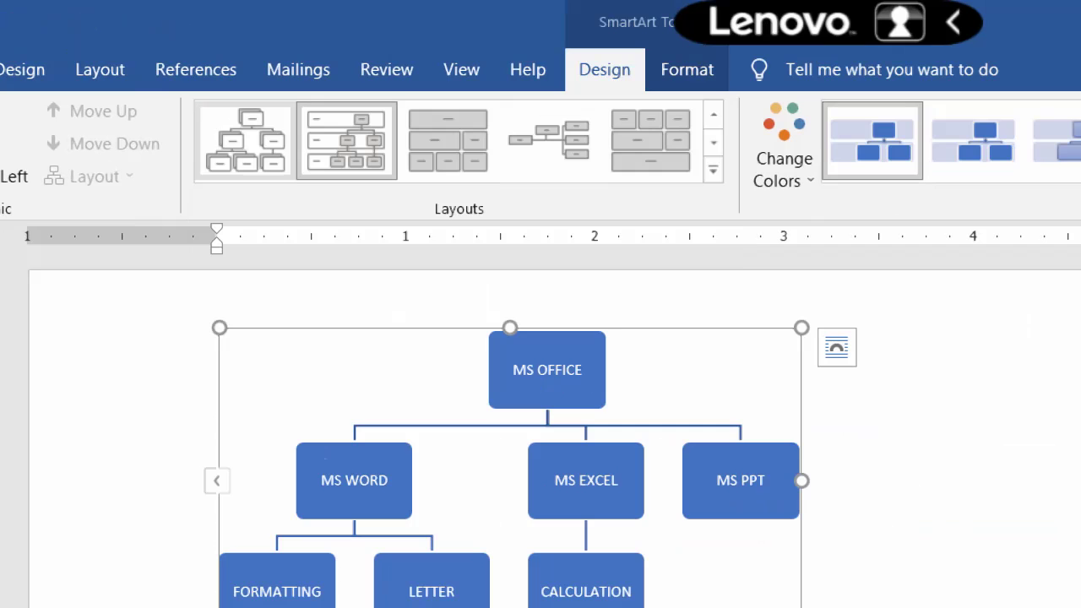
pyautogui.click(245, 139)
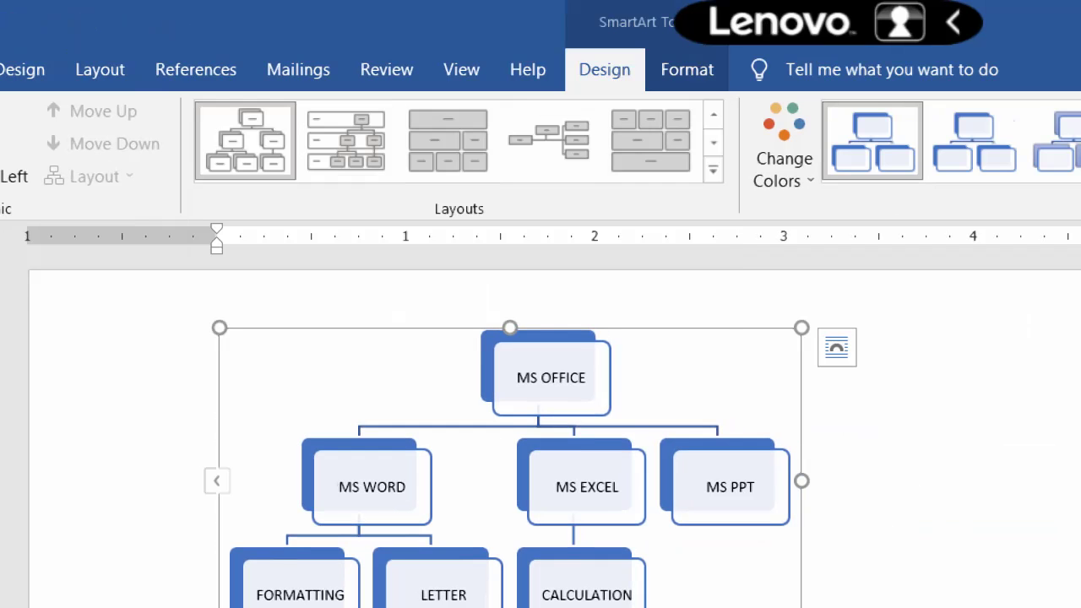
pyautogui.click(713, 170)
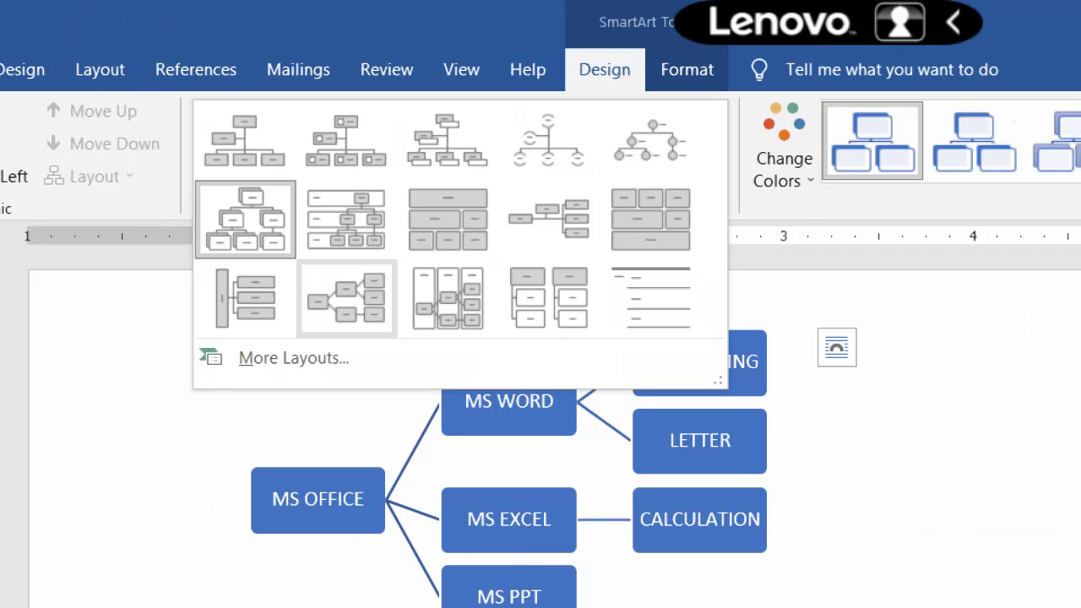
pyautogui.click(346, 300)
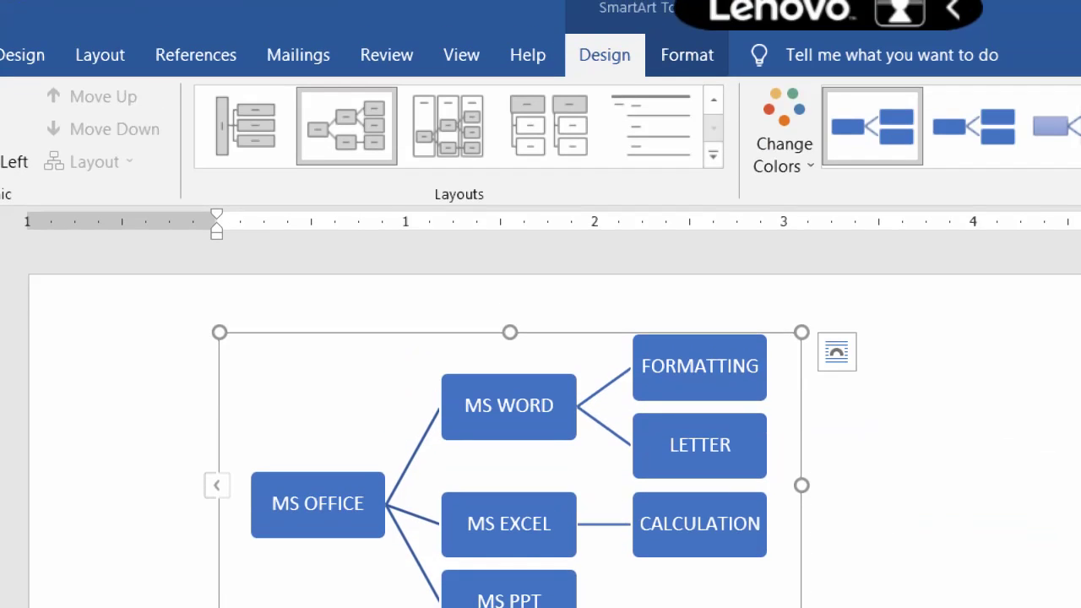
# Step: Recolour the chart with a Colorful scheme, reset it to default blue, then show Wi-Fi networks
pyautogui.click(784, 144)
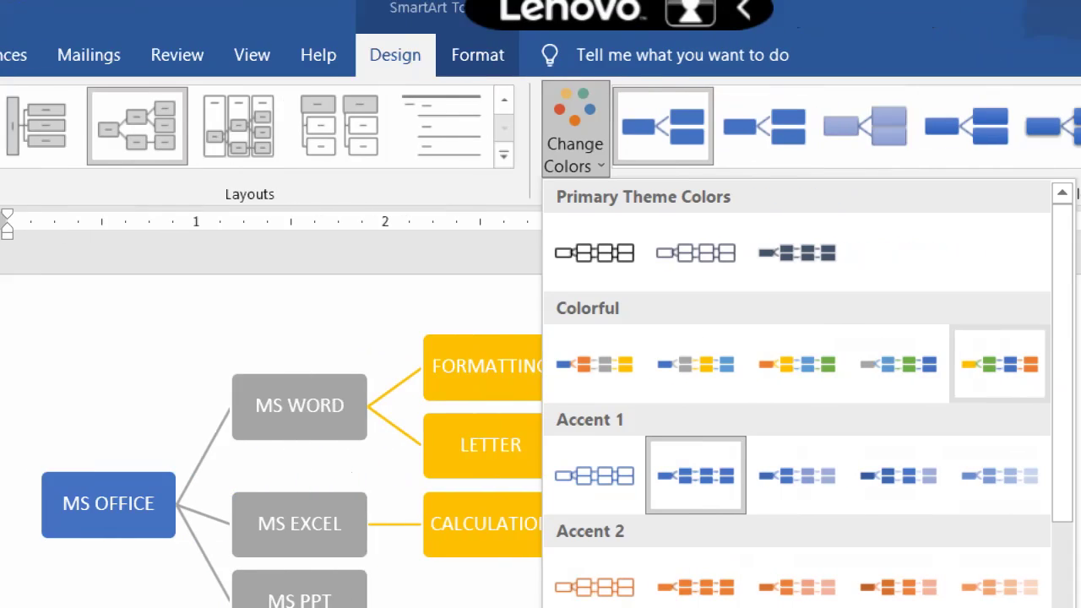
pyautogui.click(797, 365)
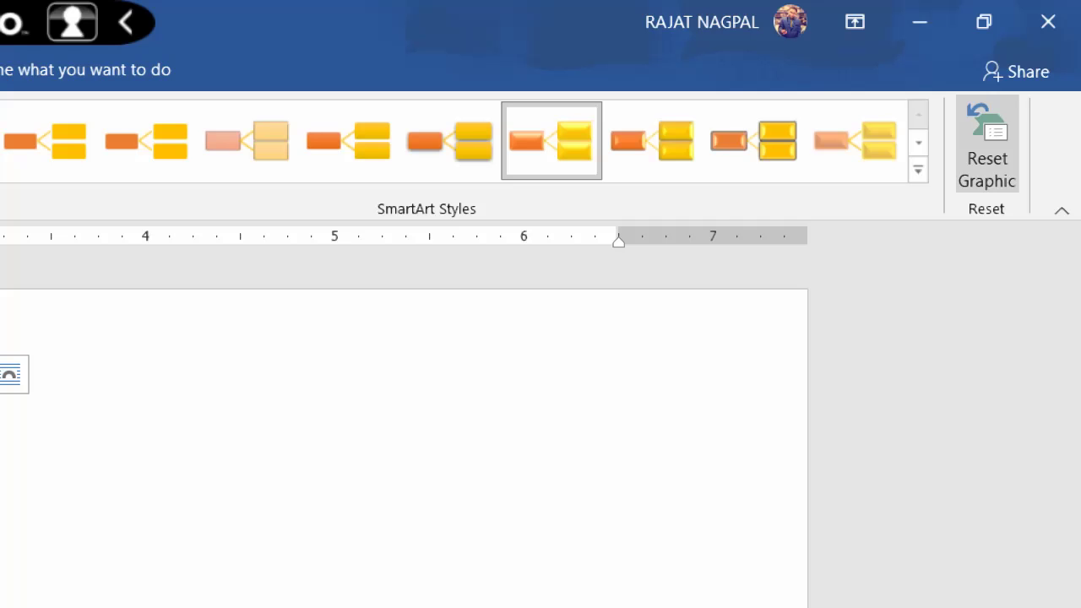
pyautogui.click(987, 143)
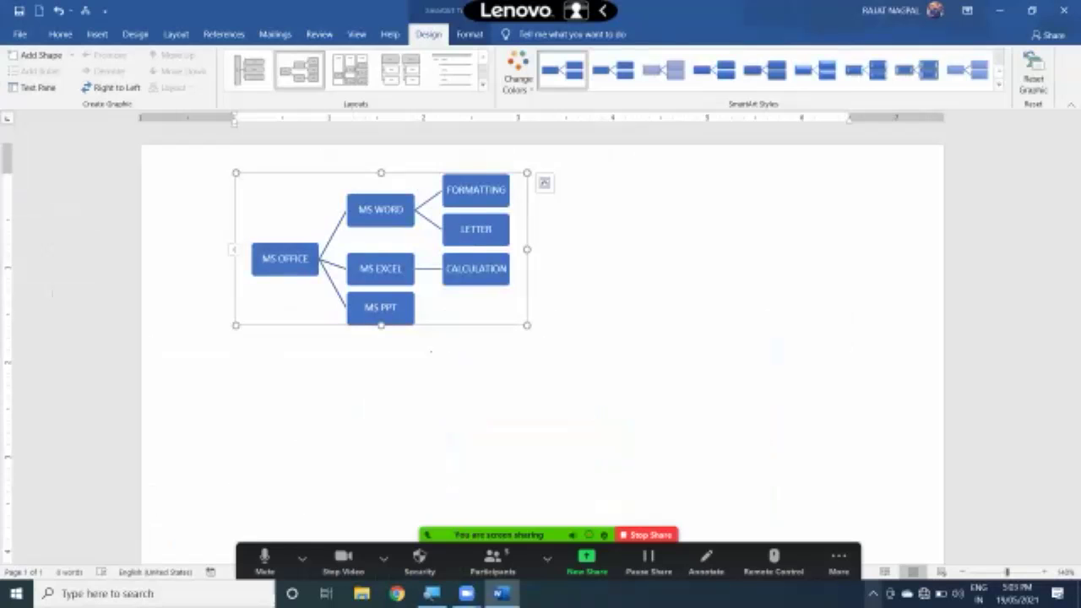
pyautogui.click(925, 594)
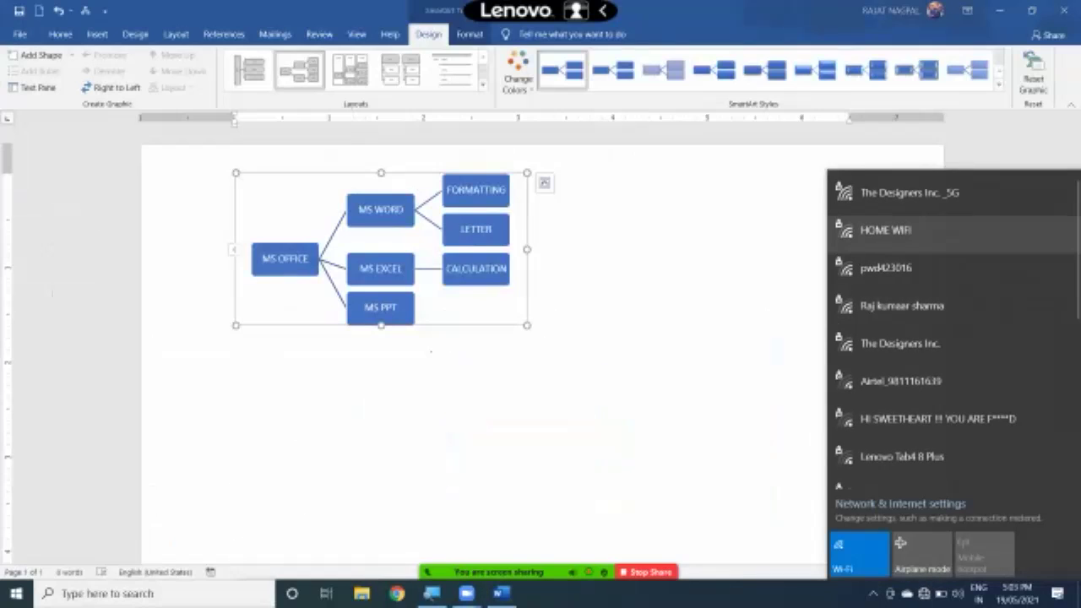